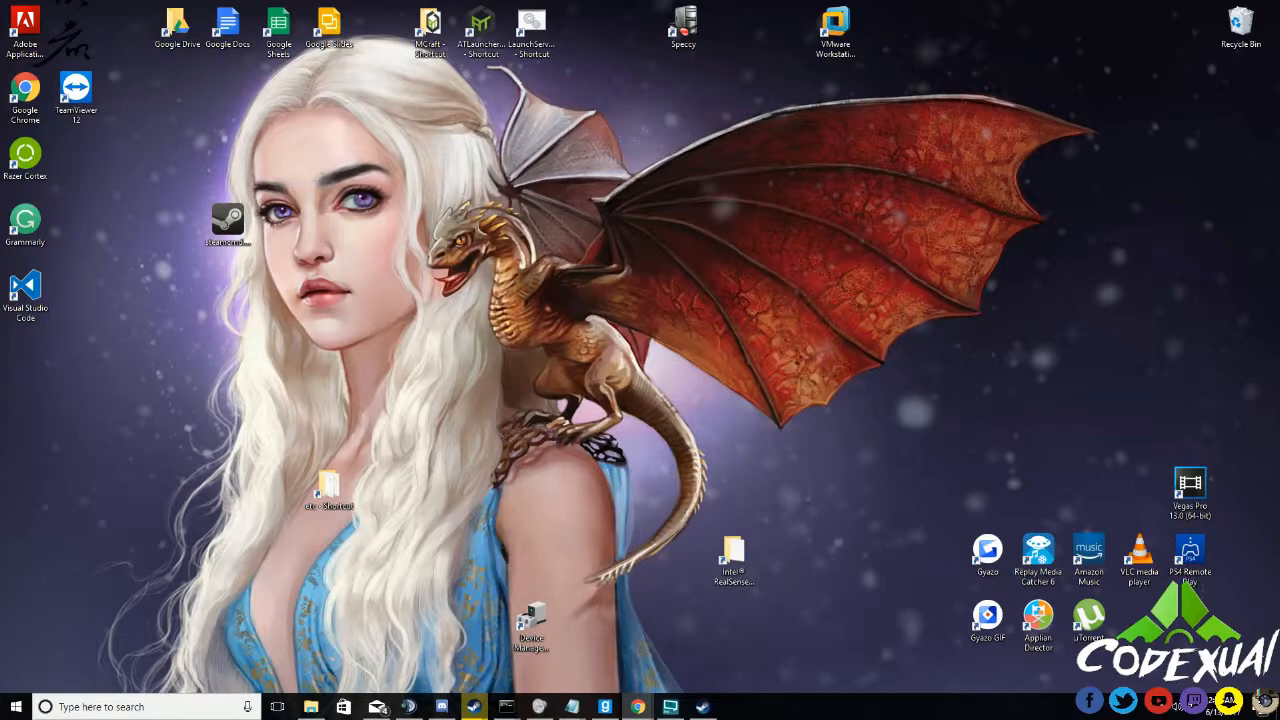
- Search Google for steamcmd in a new browser tab, closing that tab when done
left_click_drag(0, 158, 592, 127)
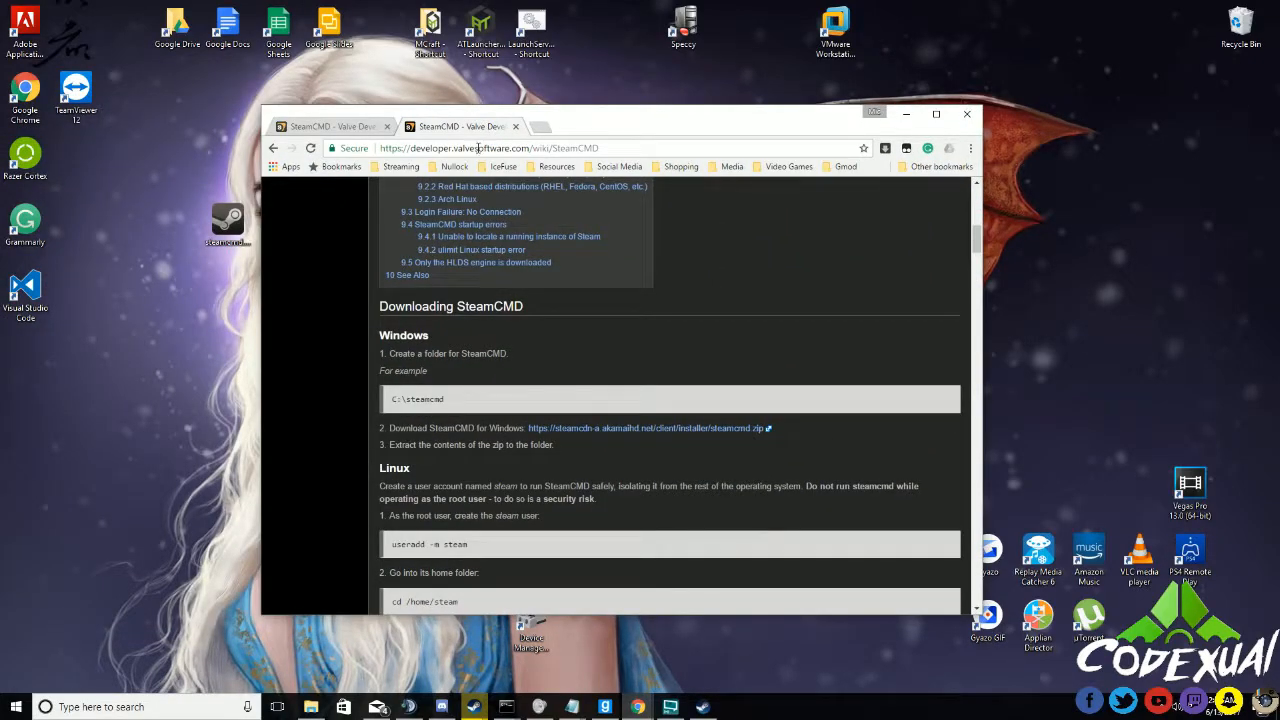
left_click(539, 127)
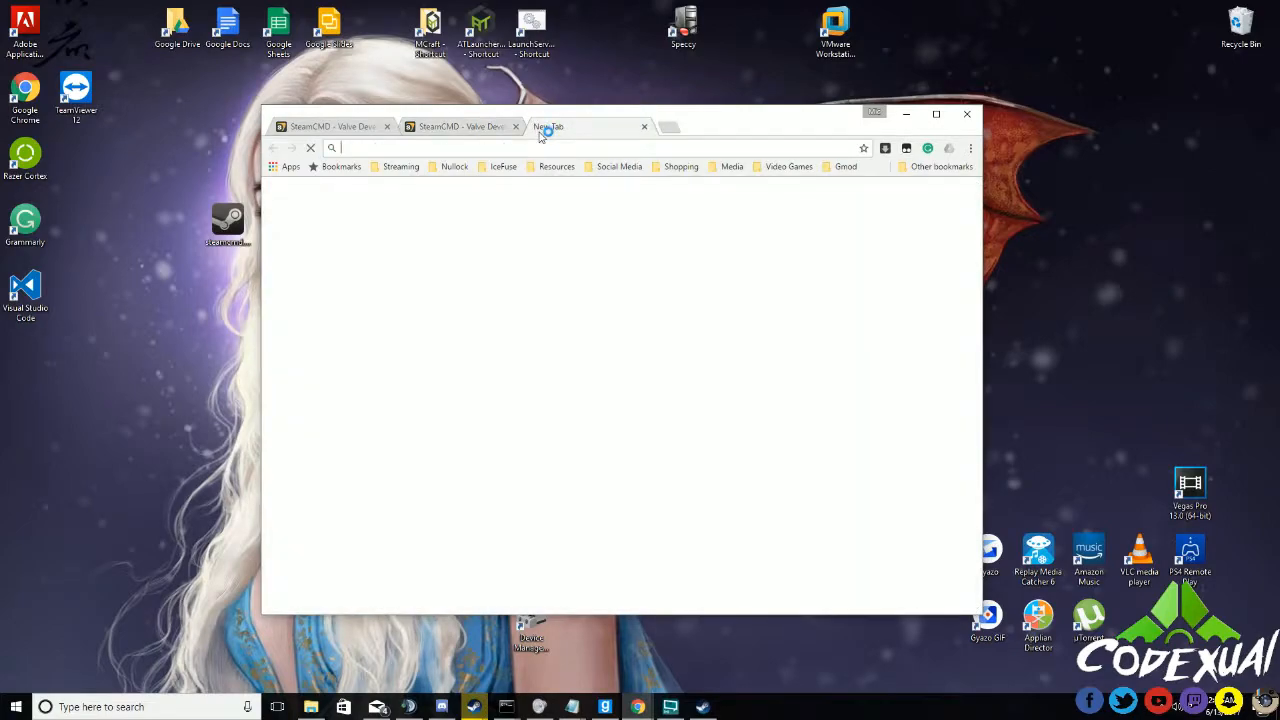
type("google.co")
key("Return")
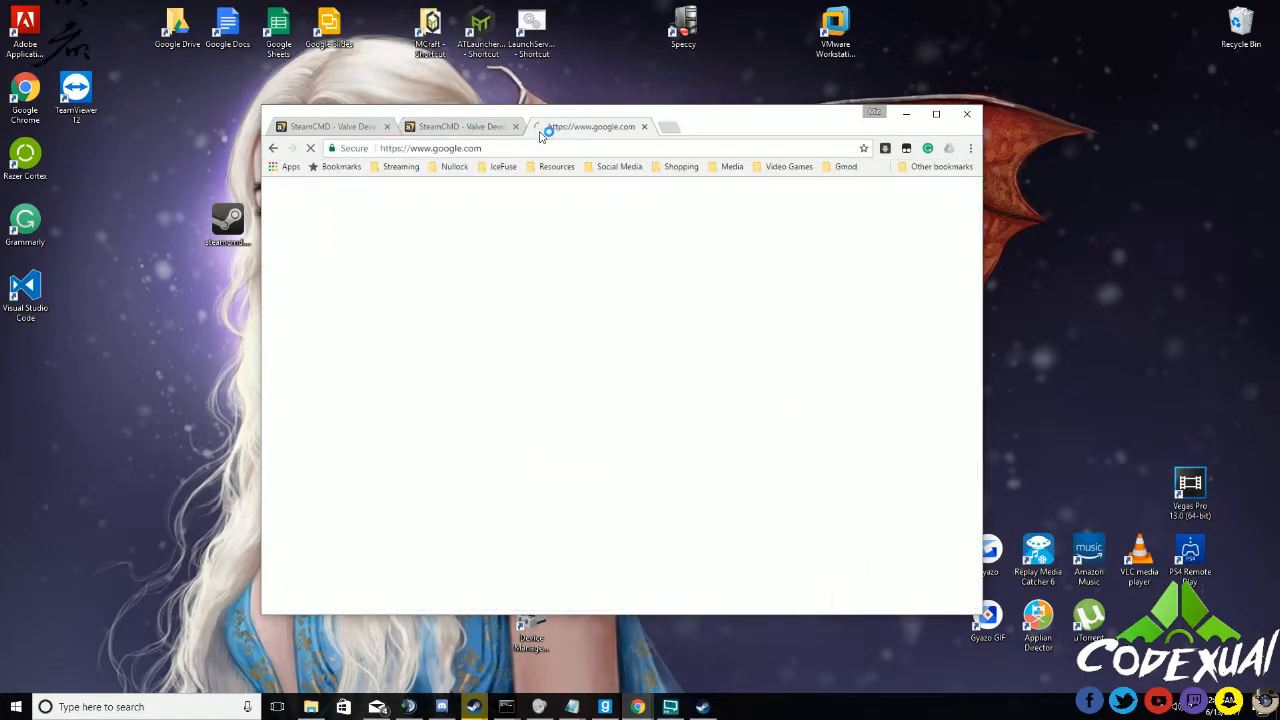
type("steamcmd")
key("Return")
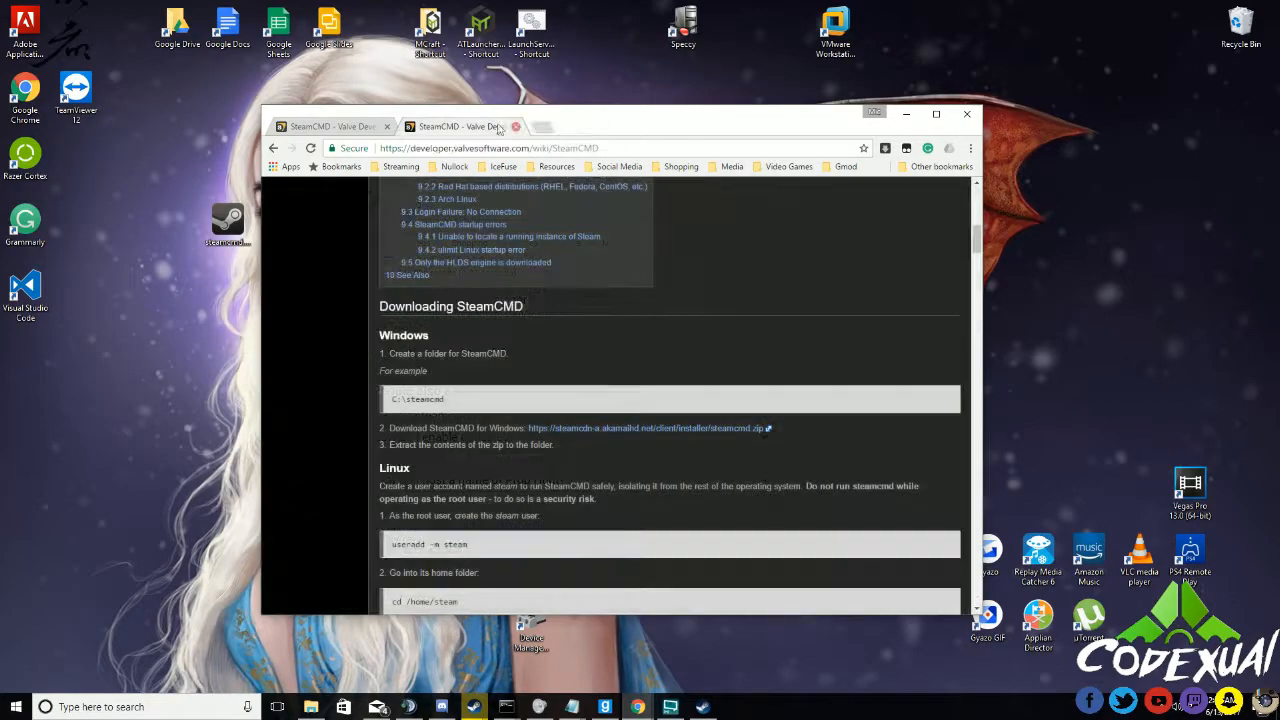
middle_click(562, 134)
- Find the Windows download instruction for SteamCMD on the Valve wiki page
scroll(541, 337, "up", 7)
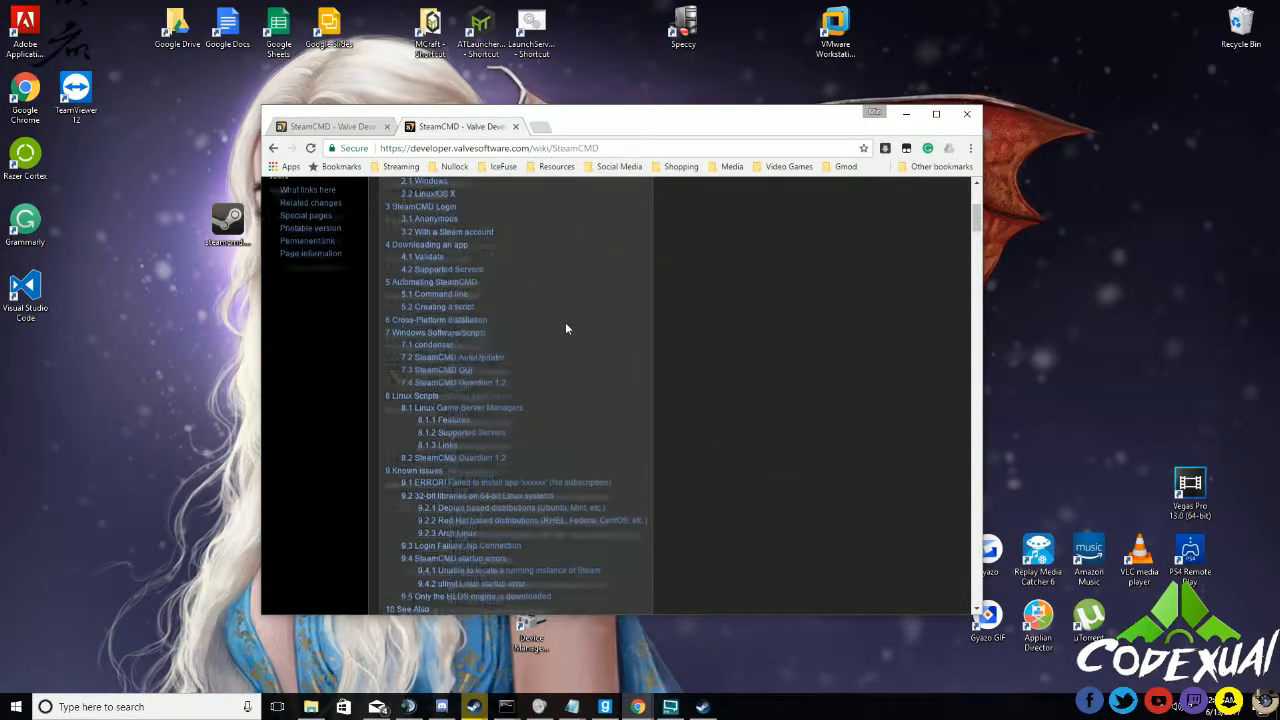
scroll(606, 328, "down", 7)
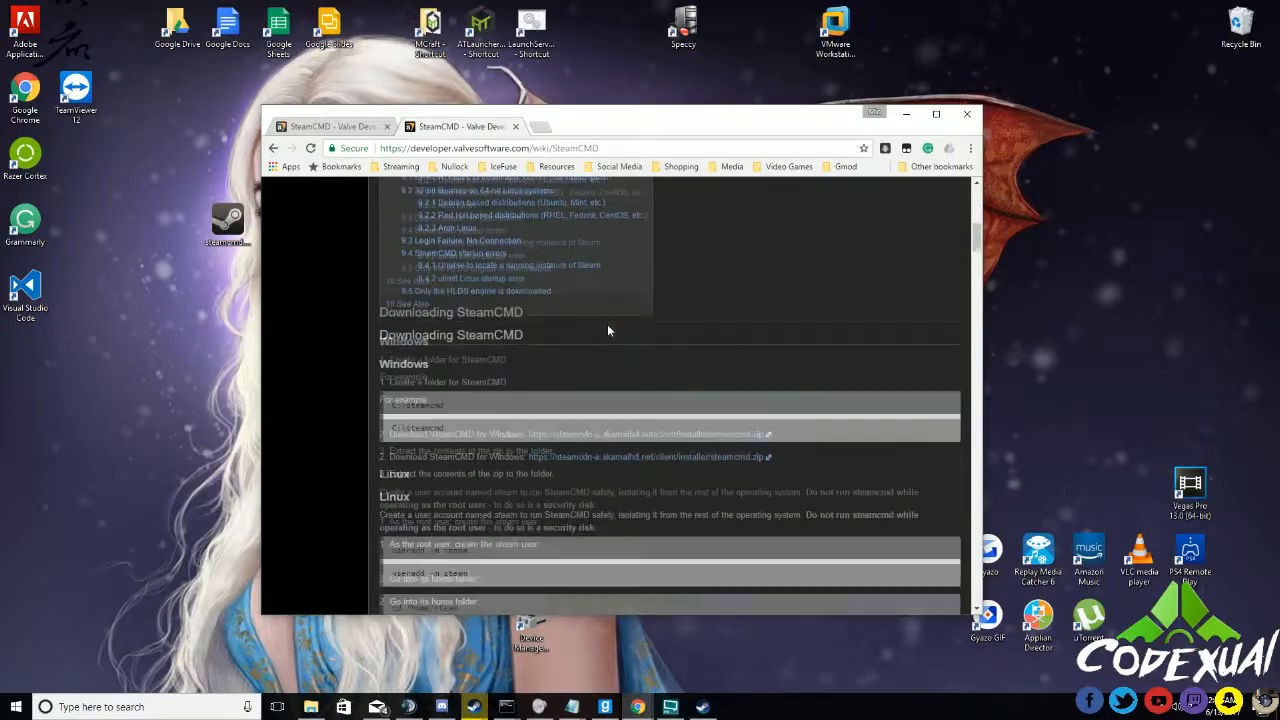
left_click_drag(379, 428, 474, 428)
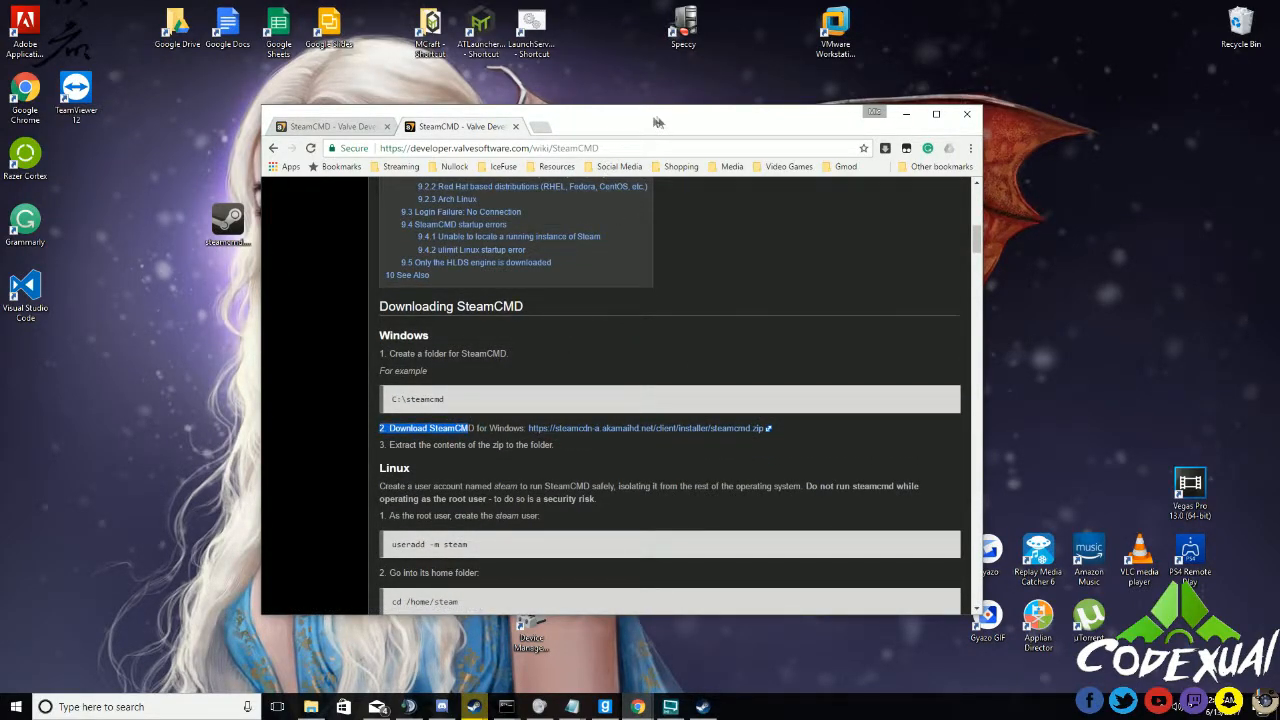
- Create a desktop folder named Steam CMD and move the steamcmd program into it
left_click_drag(653, 121, 857, 63)
left_click(222, 255)
left_click_drag(220, 260, 170, 195)
right_click(187, 253)
mouse_move(330, 398)
left_click(380, 400)
type("Steam CMD")
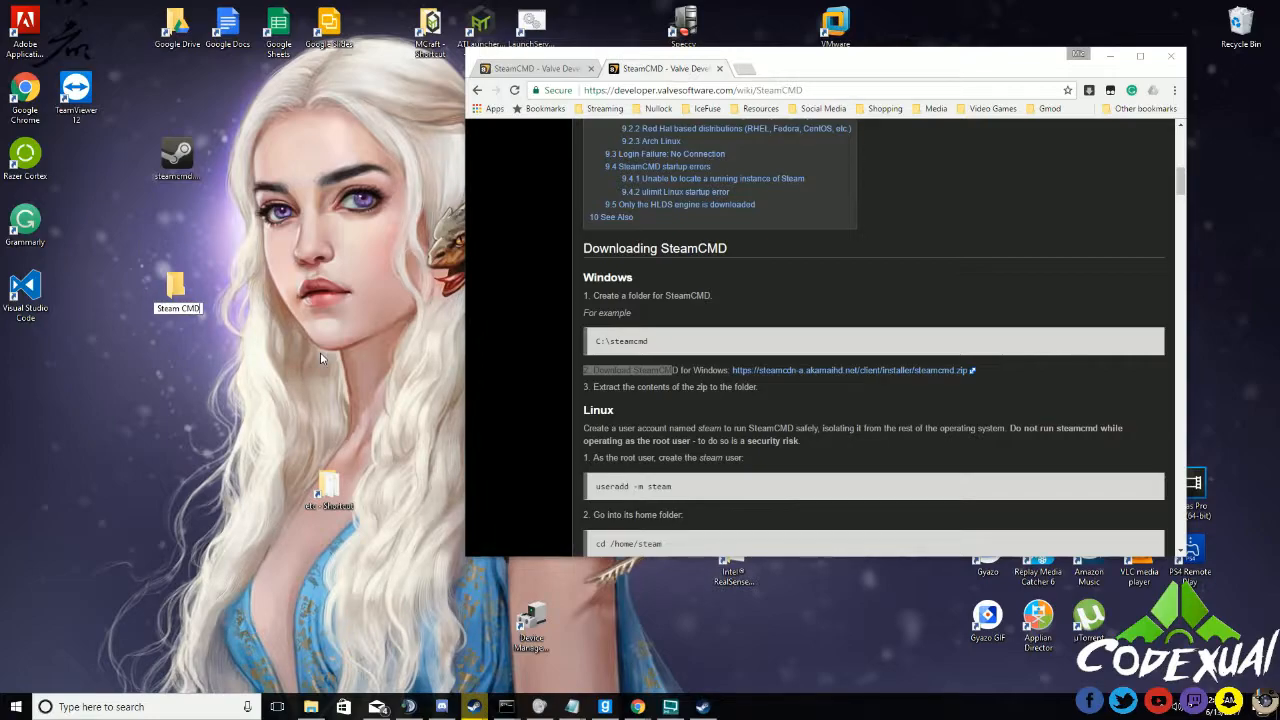
key("Return")
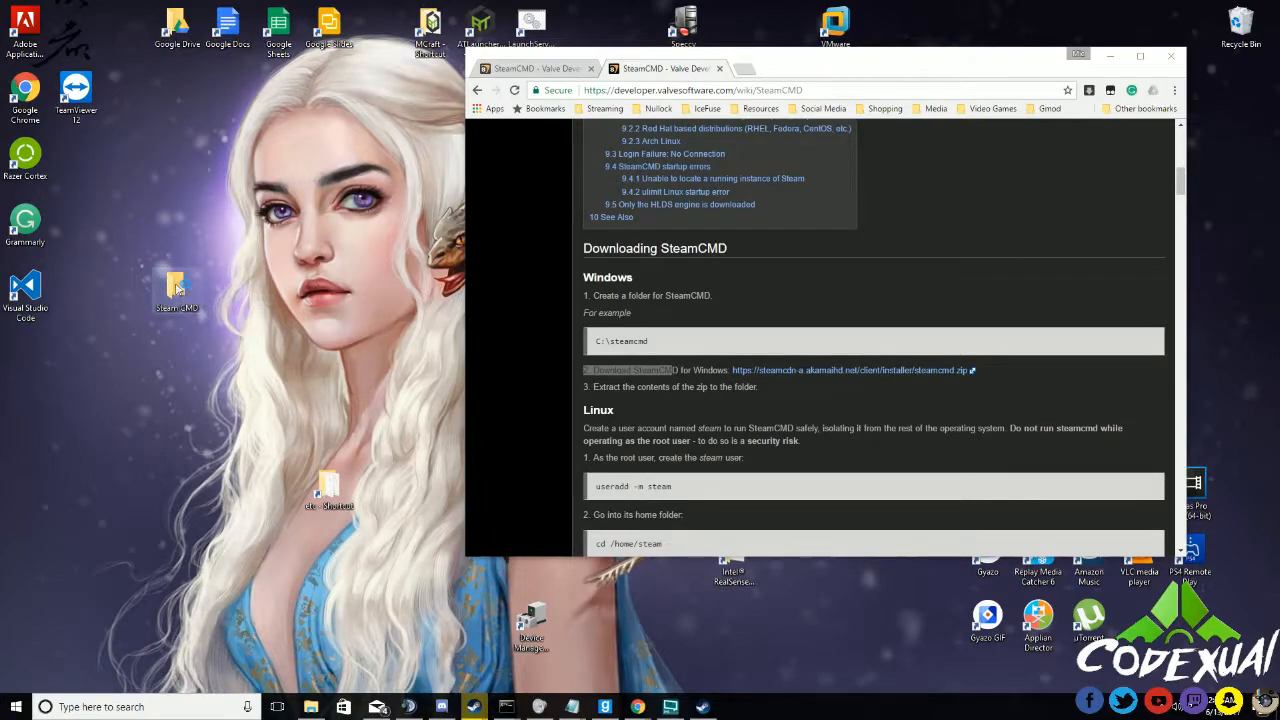
- Create a second desktop folder named Gmod_Server
right_click(236, 280)
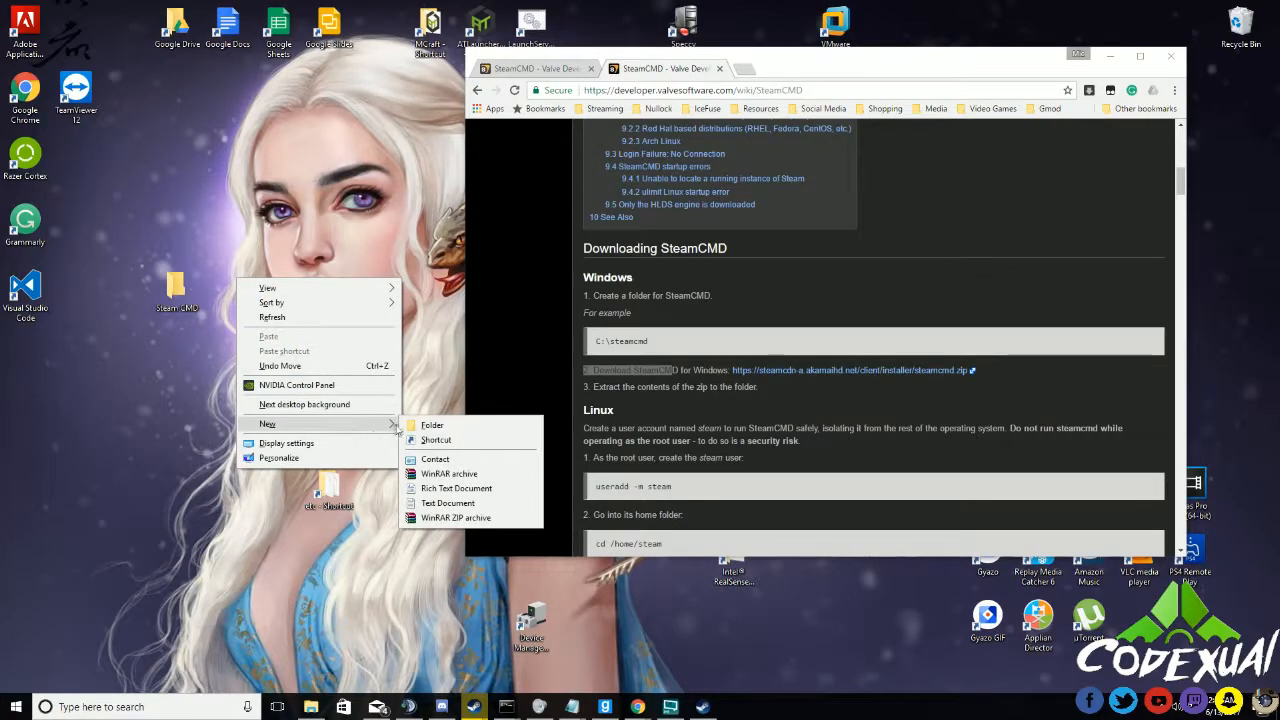
left_click(432, 425)
type("Gmod_Server")
key("Return")
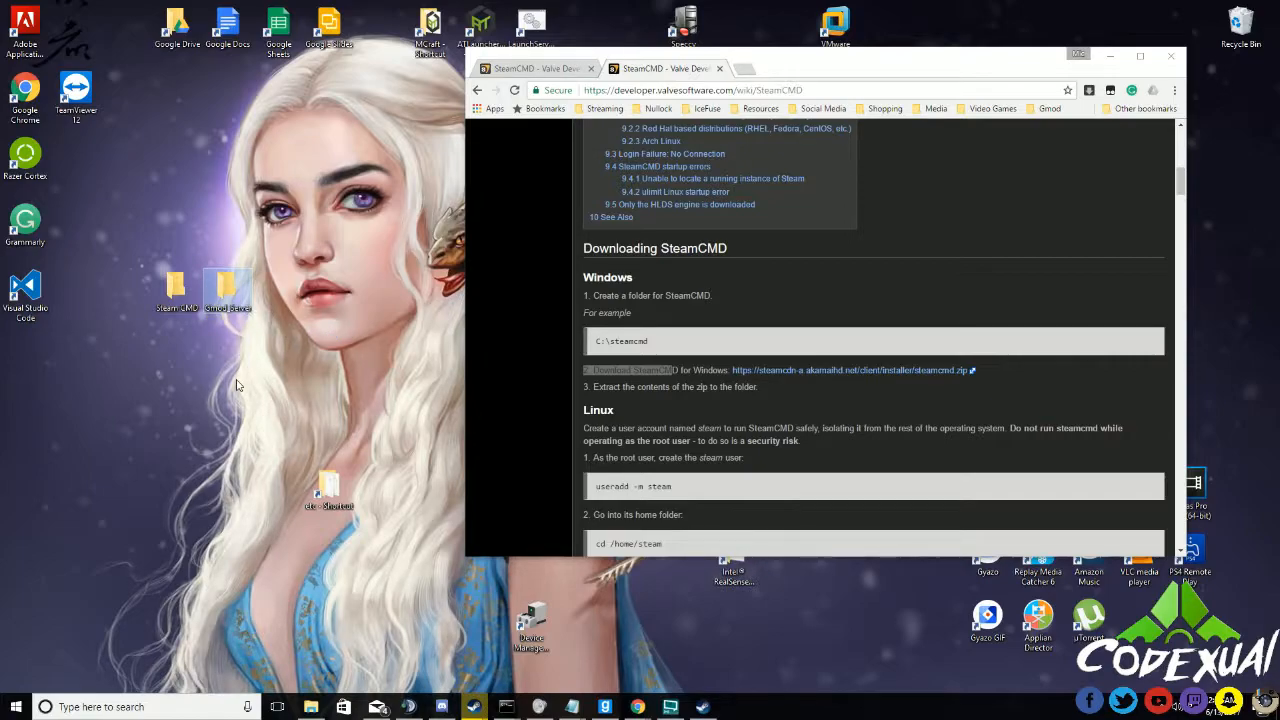
- Run steamcmd.exe from the Steam CMD folder as administrator and place its console where it can be read
double_click(178, 300)
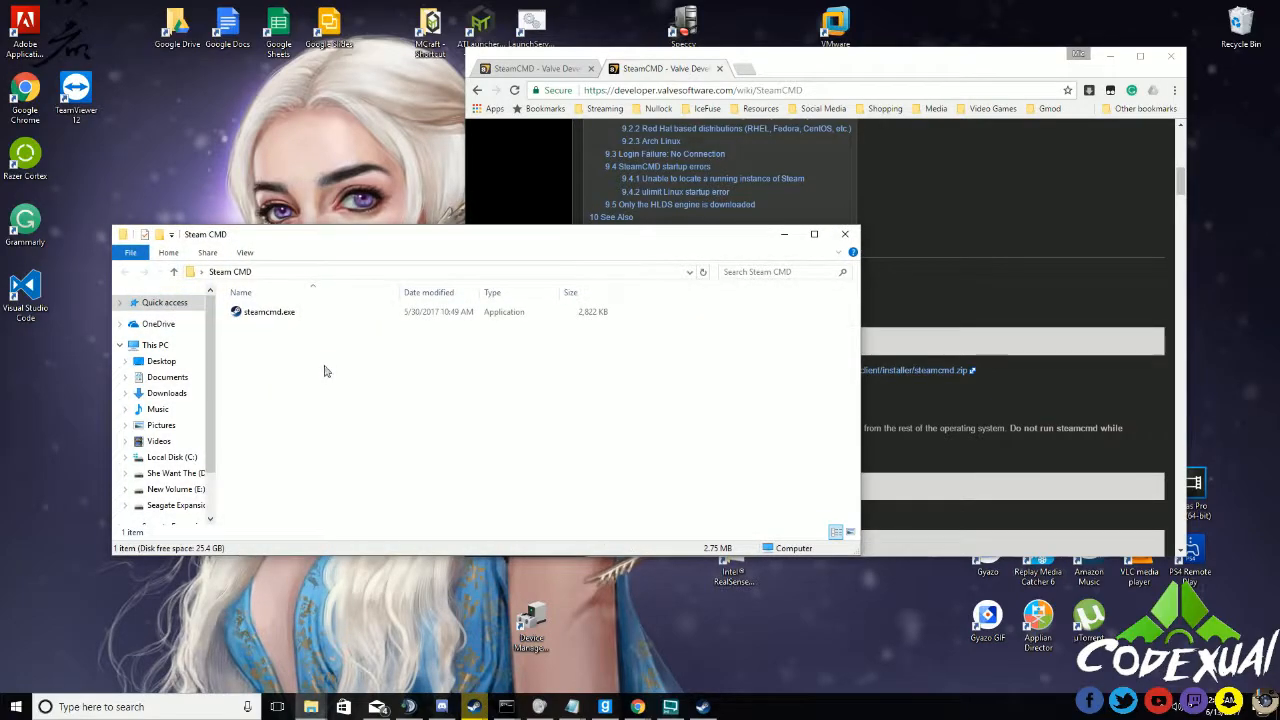
left_click_drag(271, 241, 297, 230)
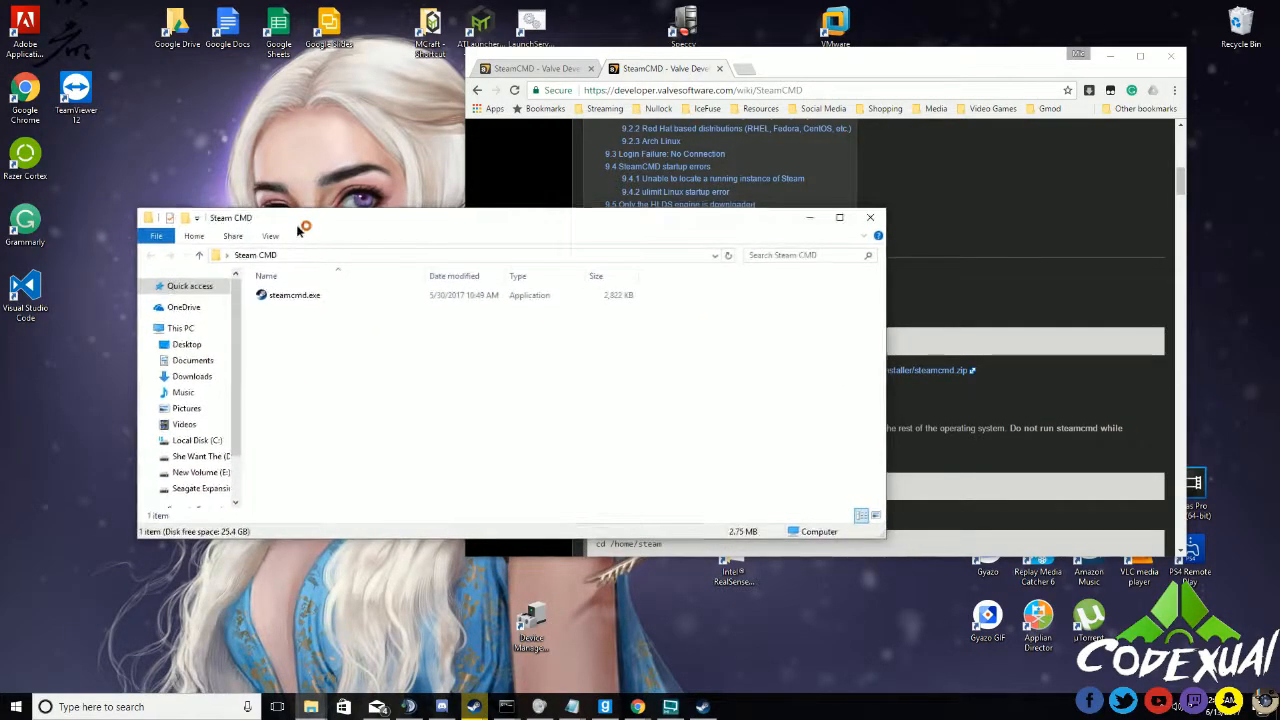
right_click(306, 300)
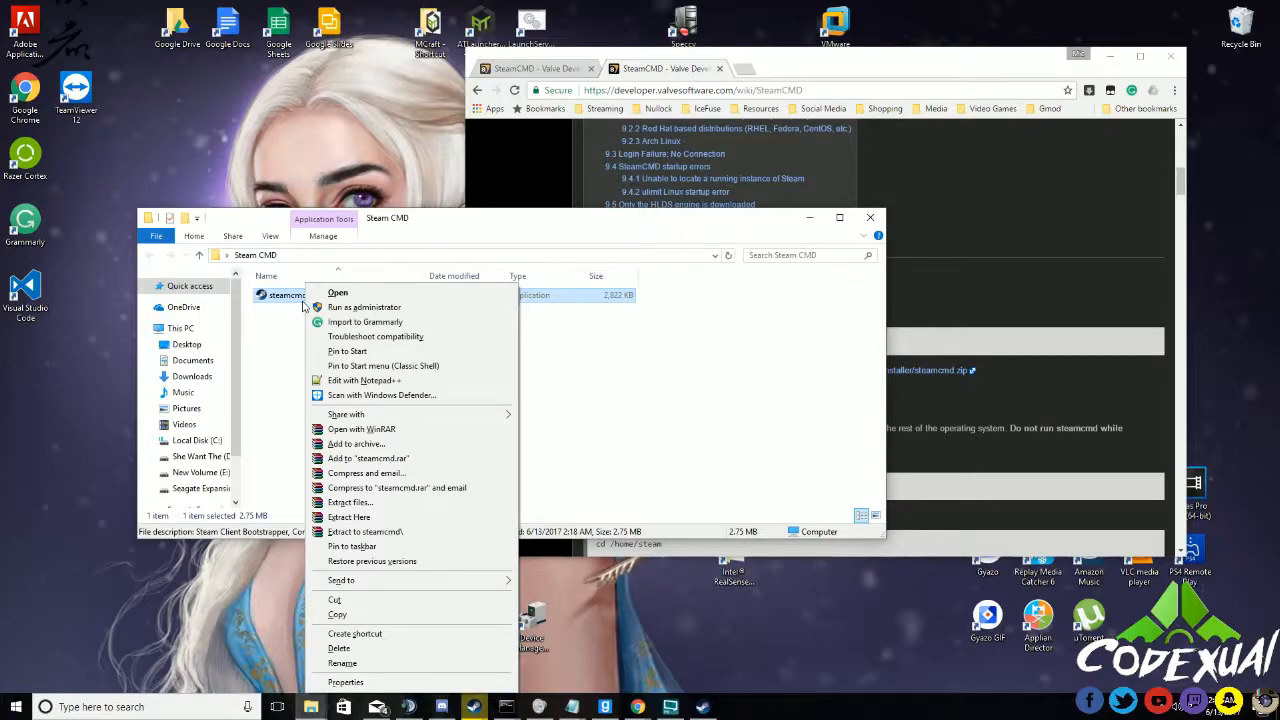
left_click(330, 308)
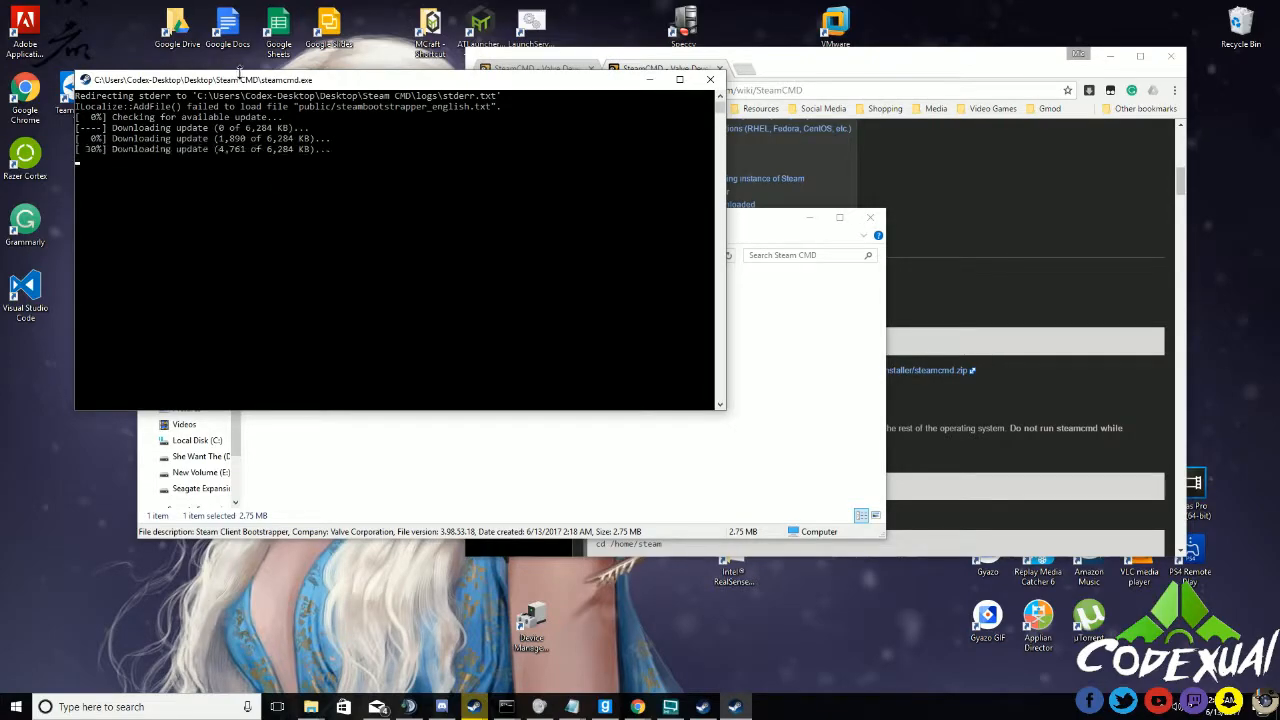
left_click_drag(270, 84, 747, 226)
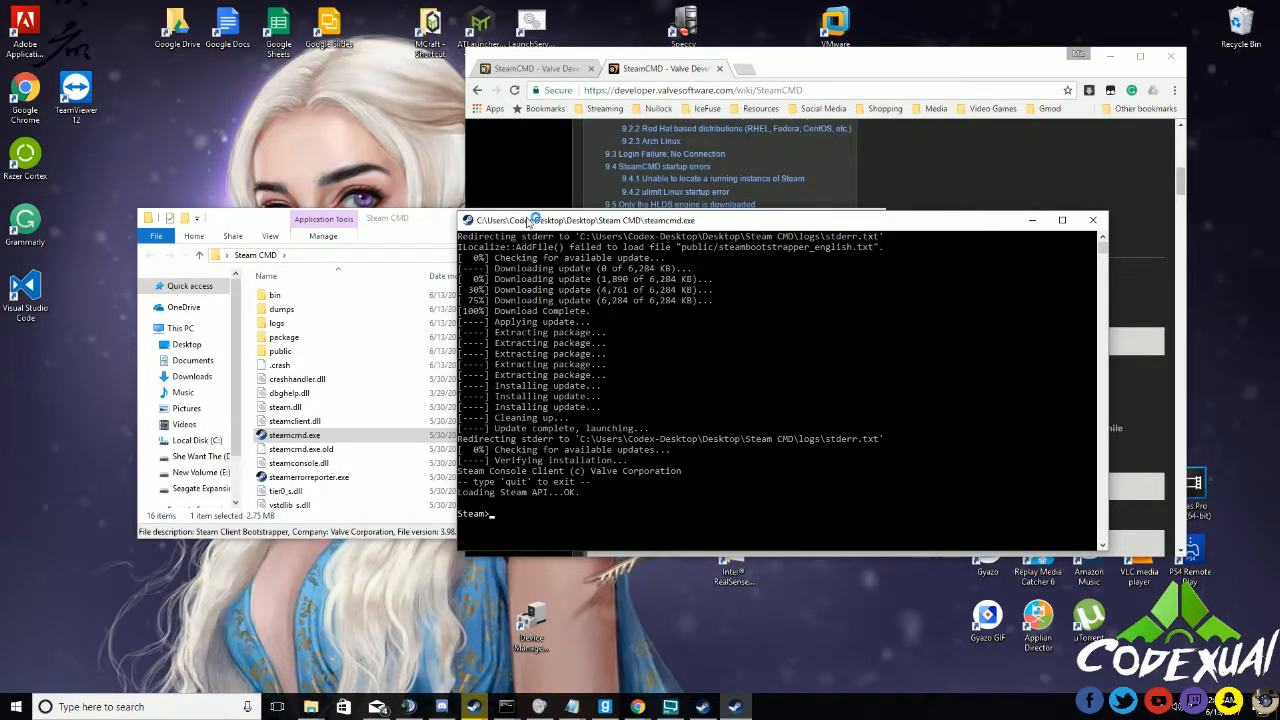
left_click_drag(566, 222, 386, 94)
- Log in to Steam from the SteamCMD console with the command login anonymous
left_click(343, 398)
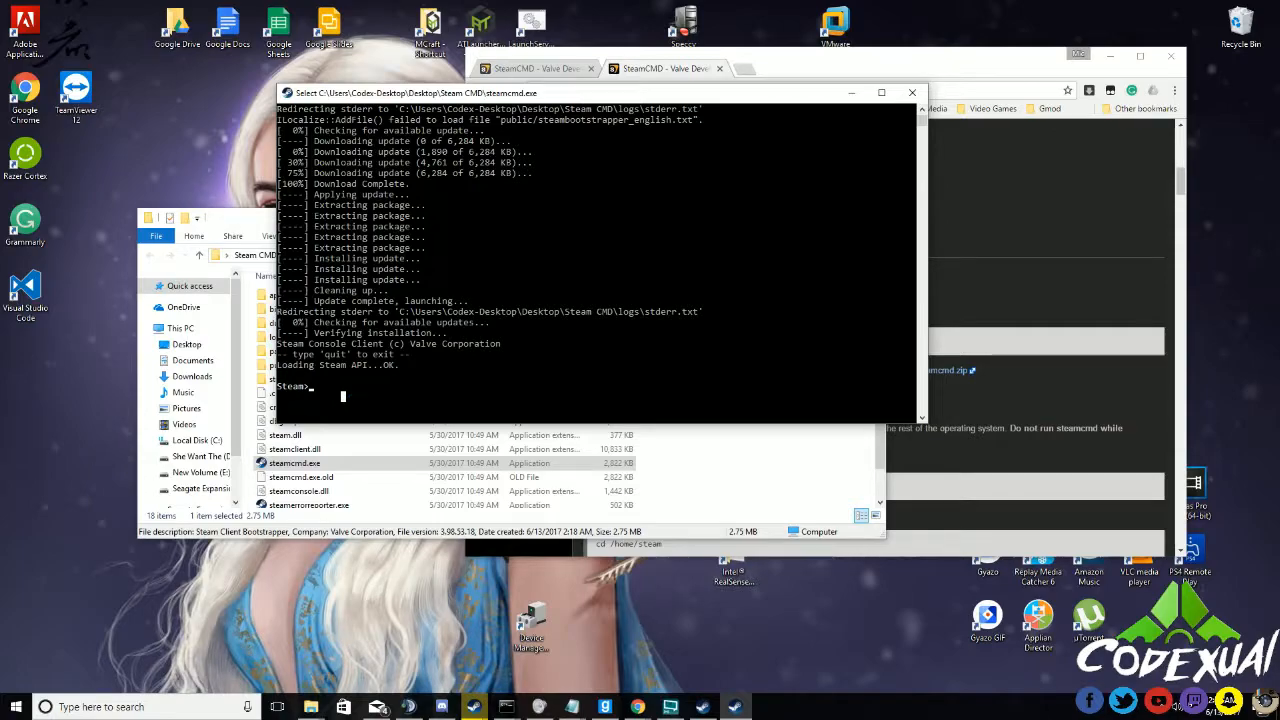
left_click(317, 387)
type("login anon")
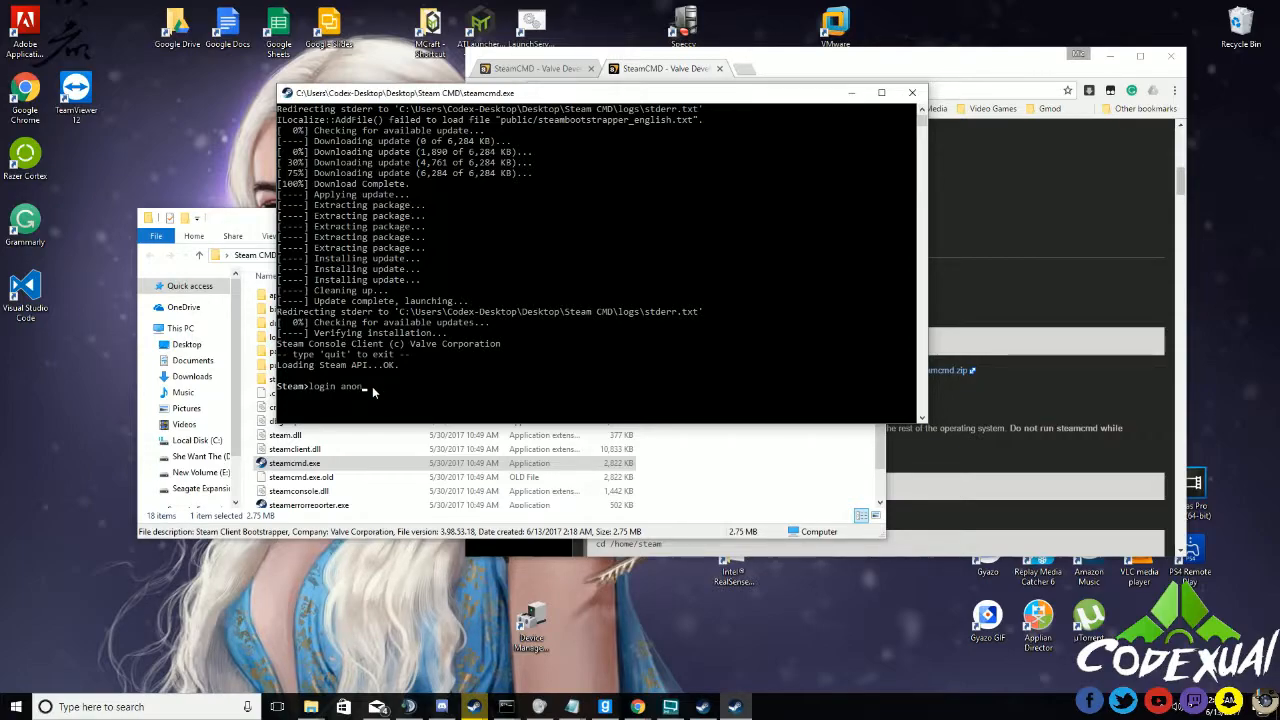
type("ymous")
key("Return")
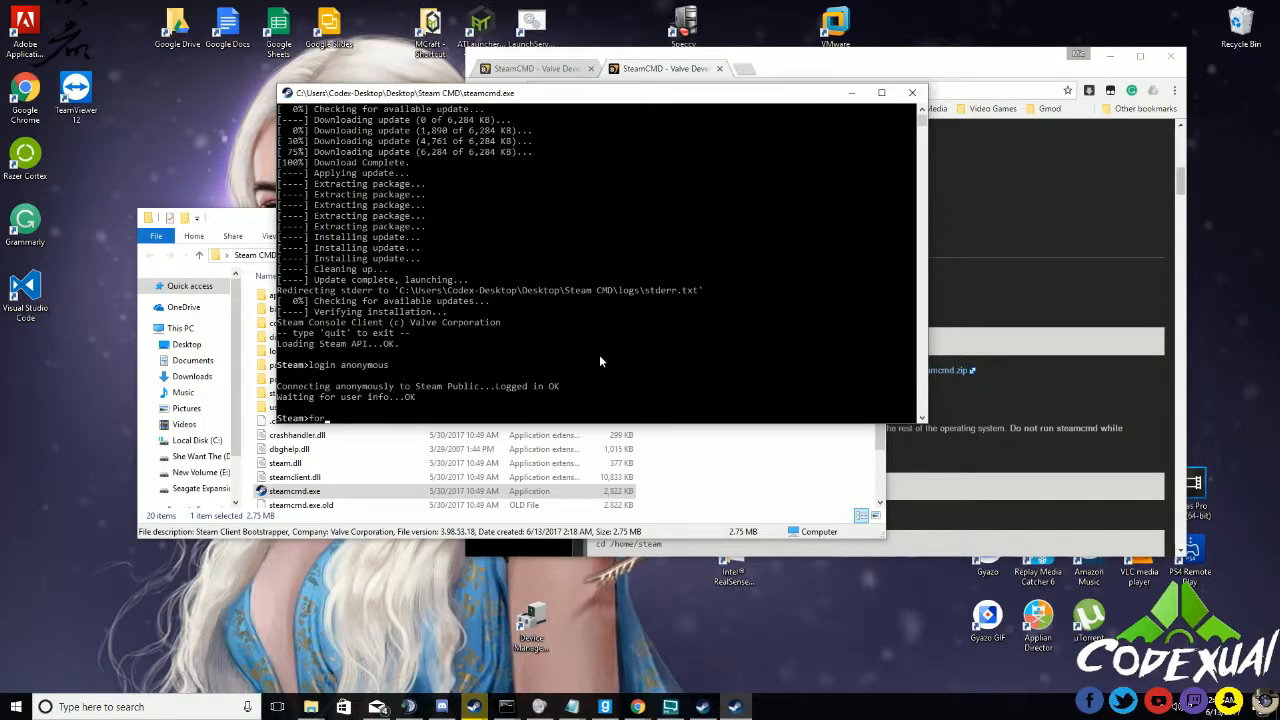
- Run force_install_dir in SteamCMD with the full path copied from the desktop's Gmod_Server folder
type("_install_dir")
left_click_drag(248, 214, 205, 426)
left_click(446, 368)
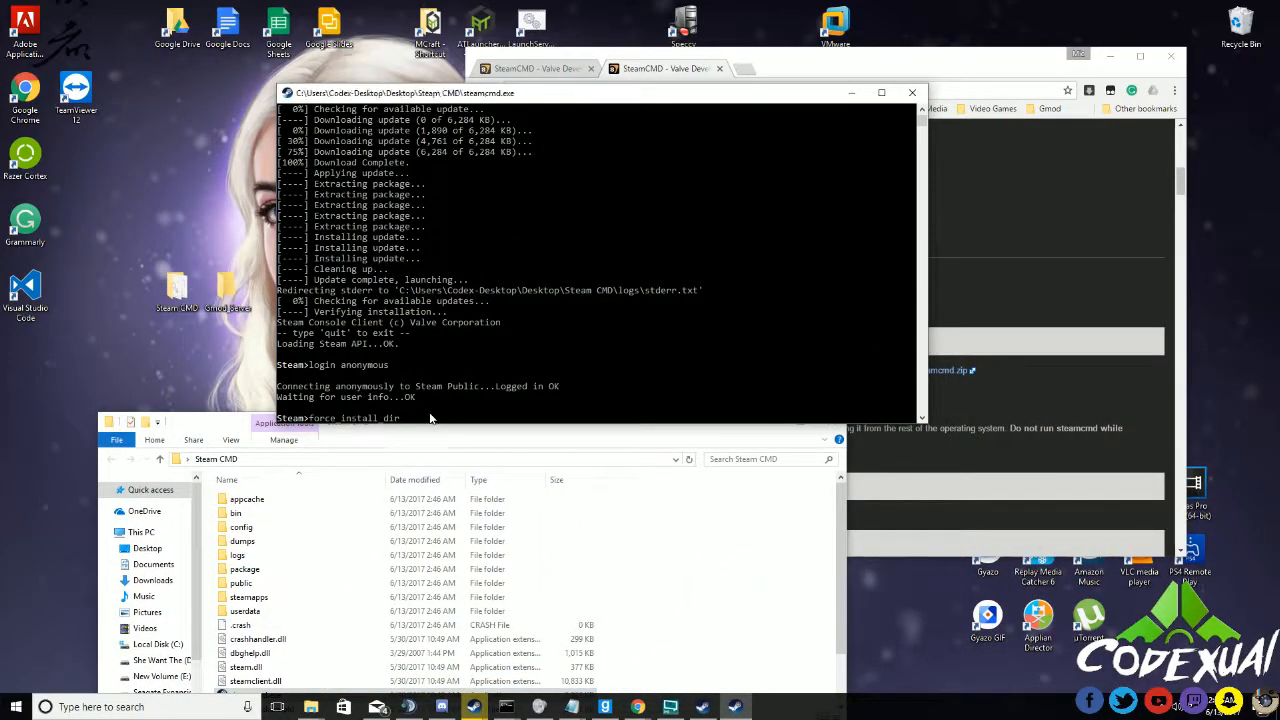
double_click(228, 292)
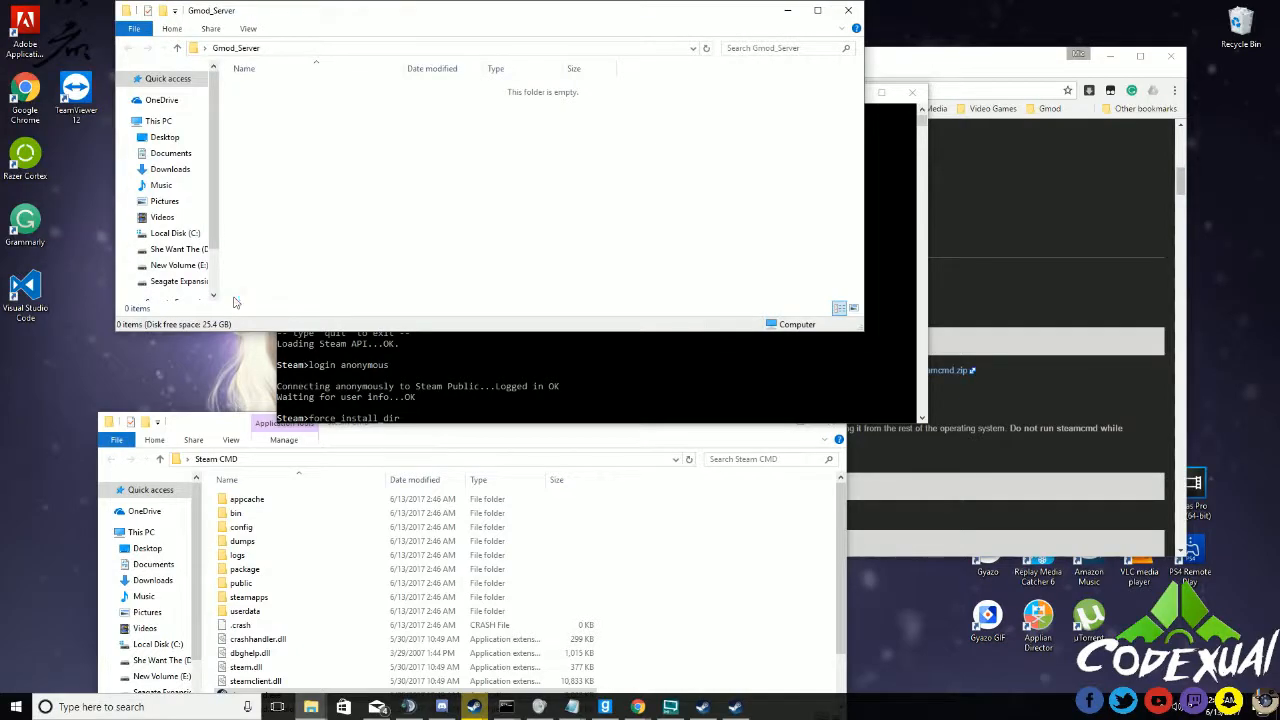
left_click(195, 49)
right_click(230, 50)
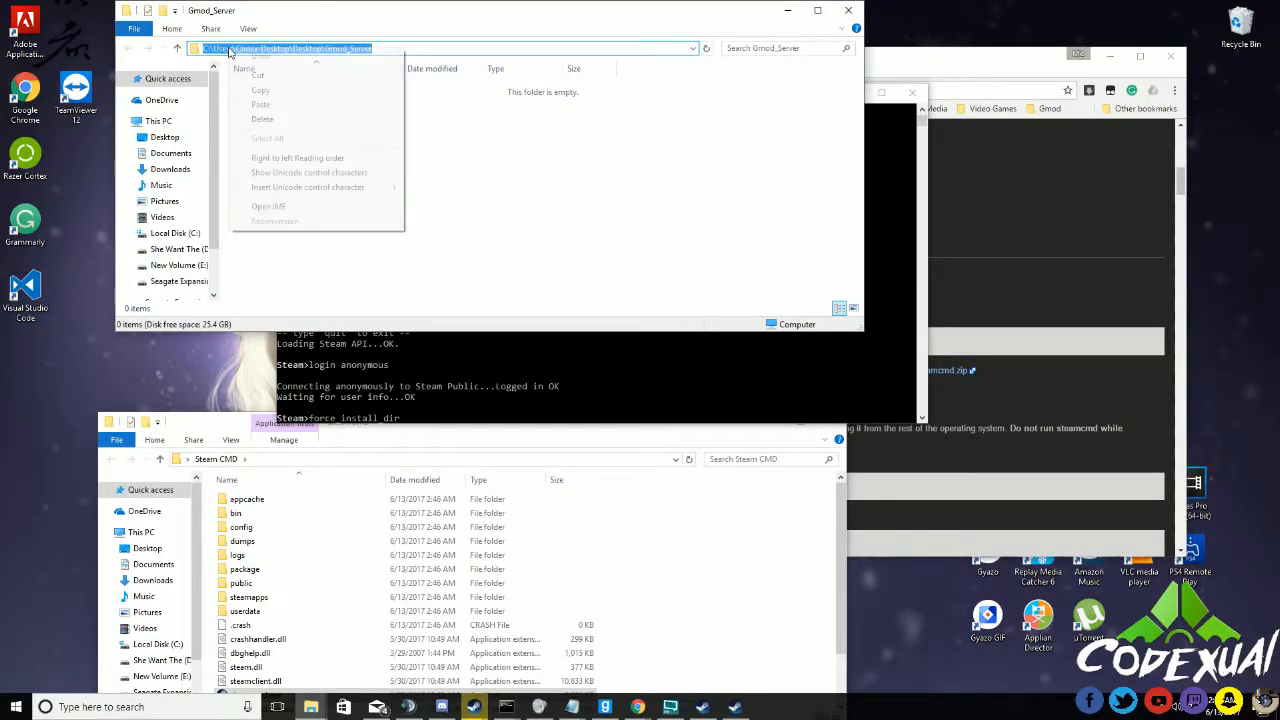
left_click(260, 91)
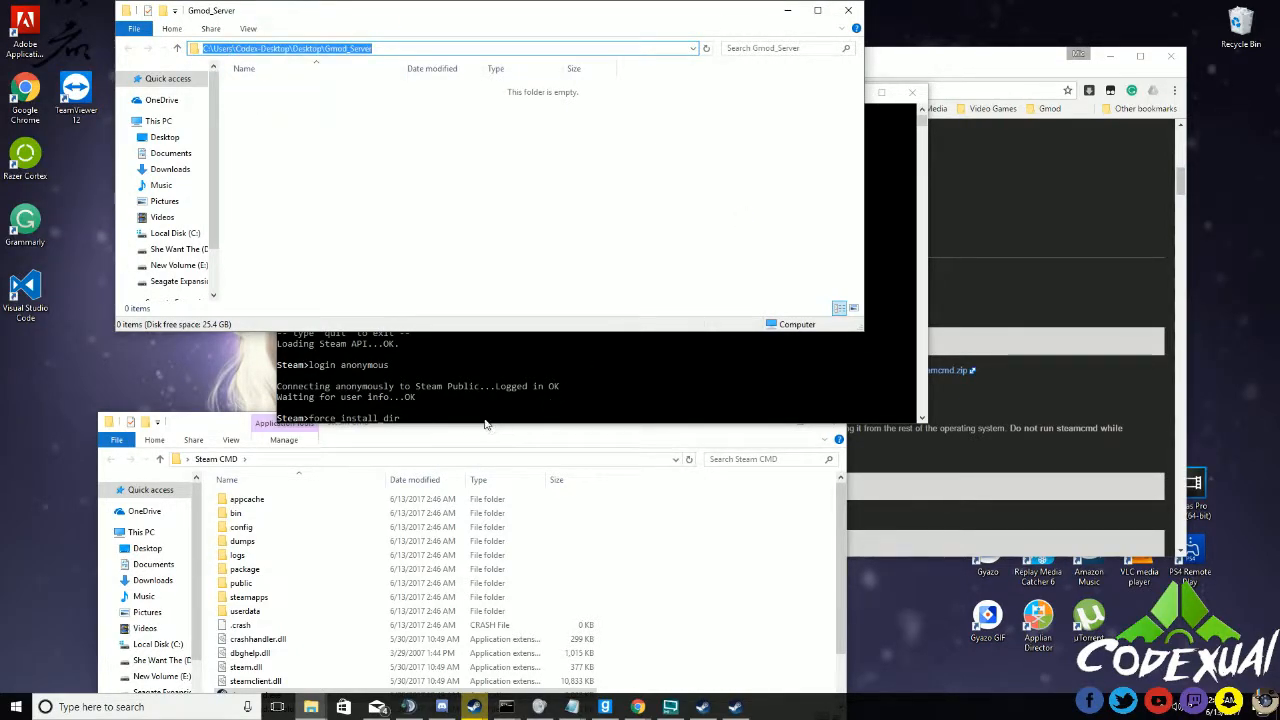
left_click(485, 421)
key("ctrl+v")
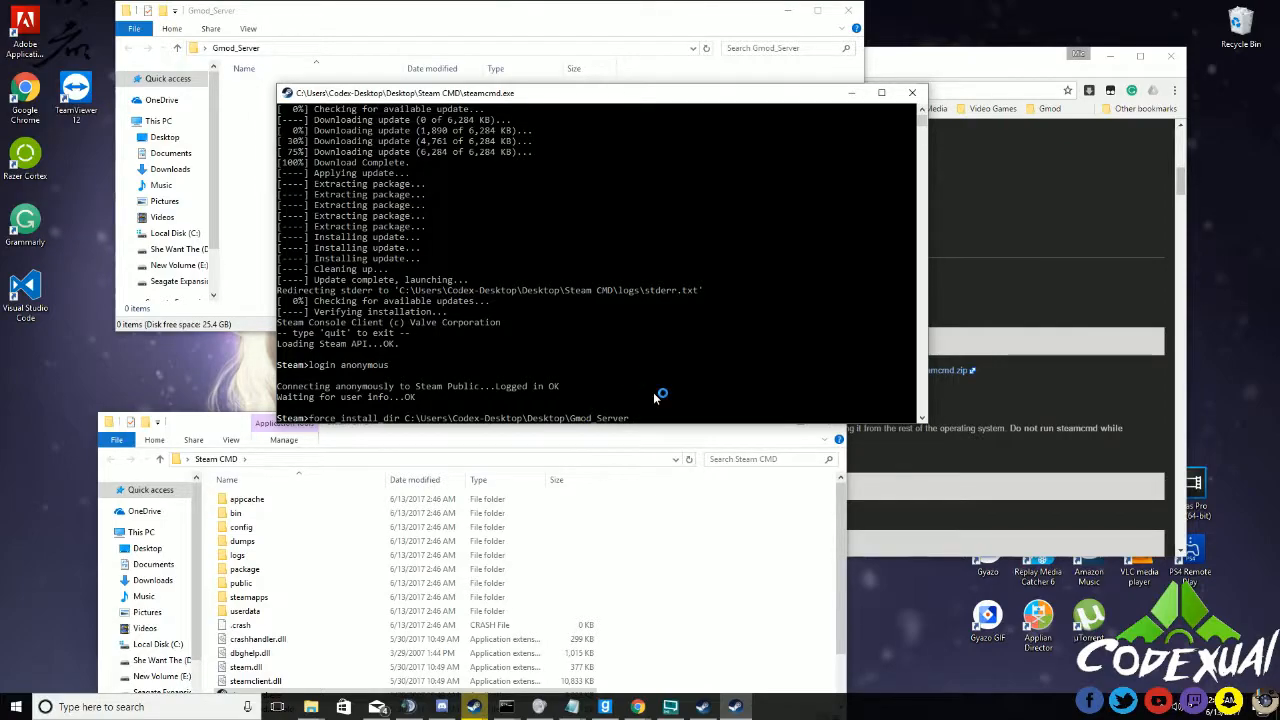
key("Return")
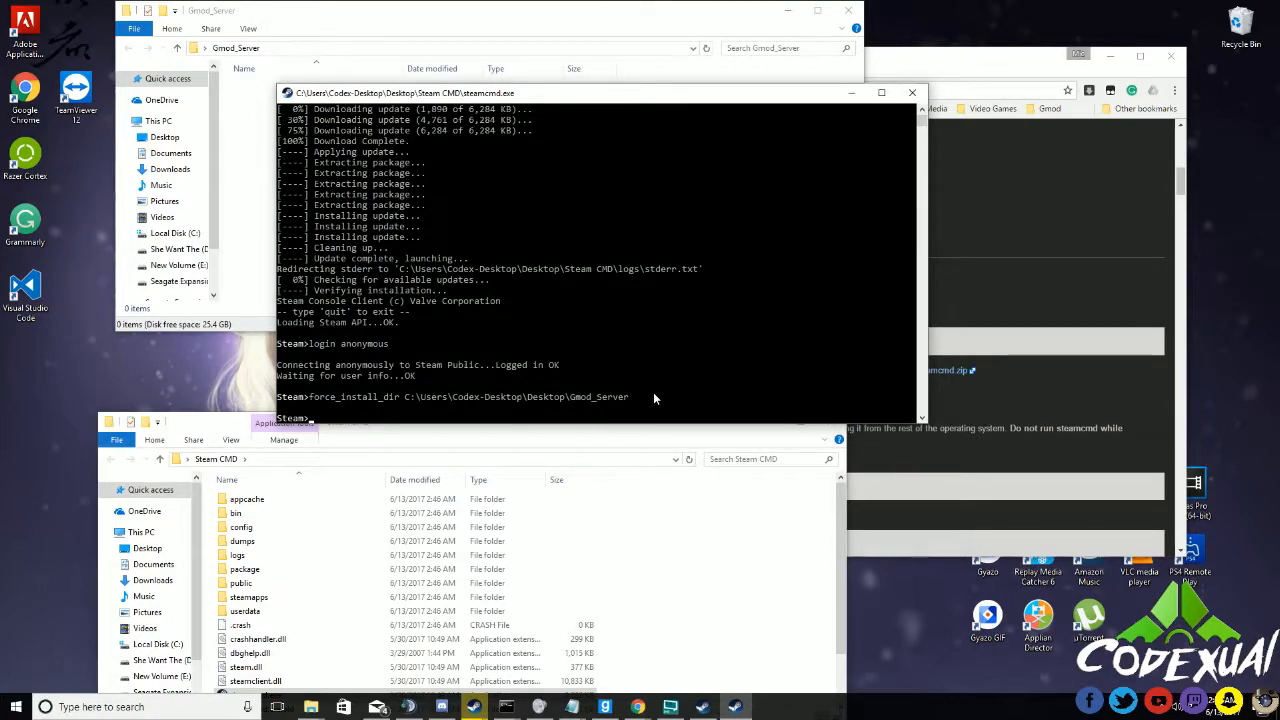
- Close the Steam CMD and Gmod_Server folder windows
left_click(436, 441)
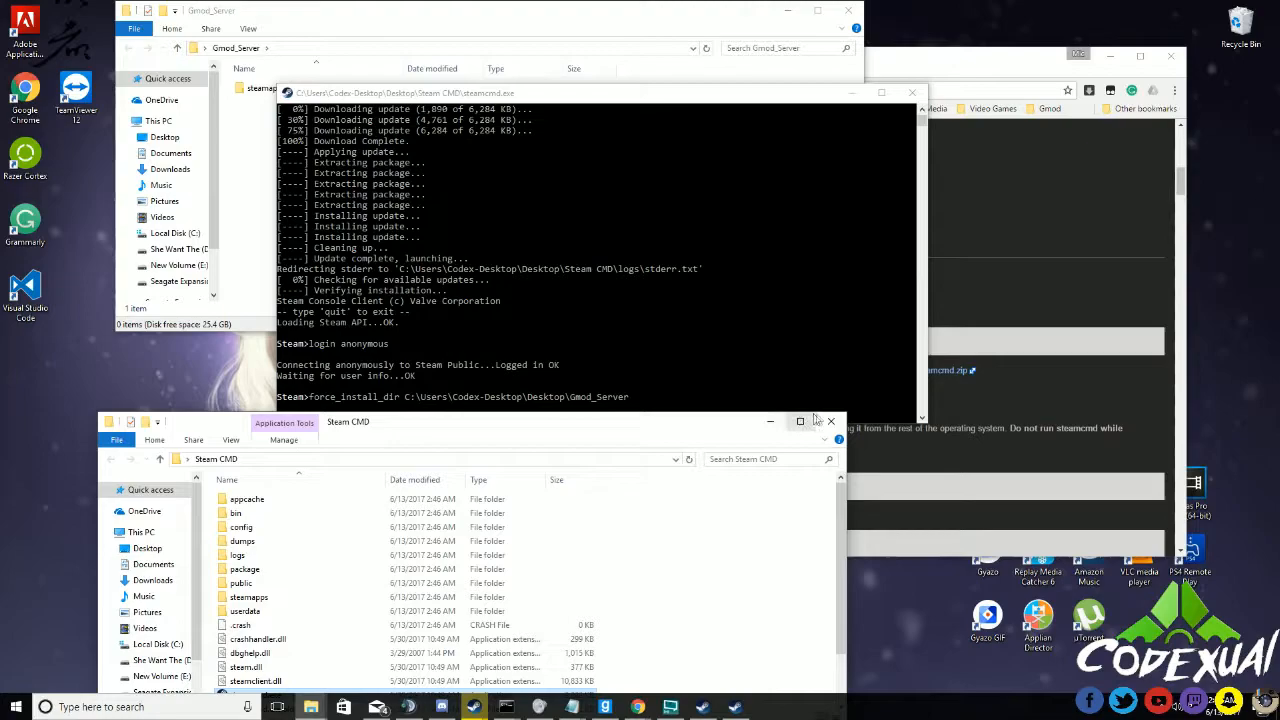
left_click(830, 421)
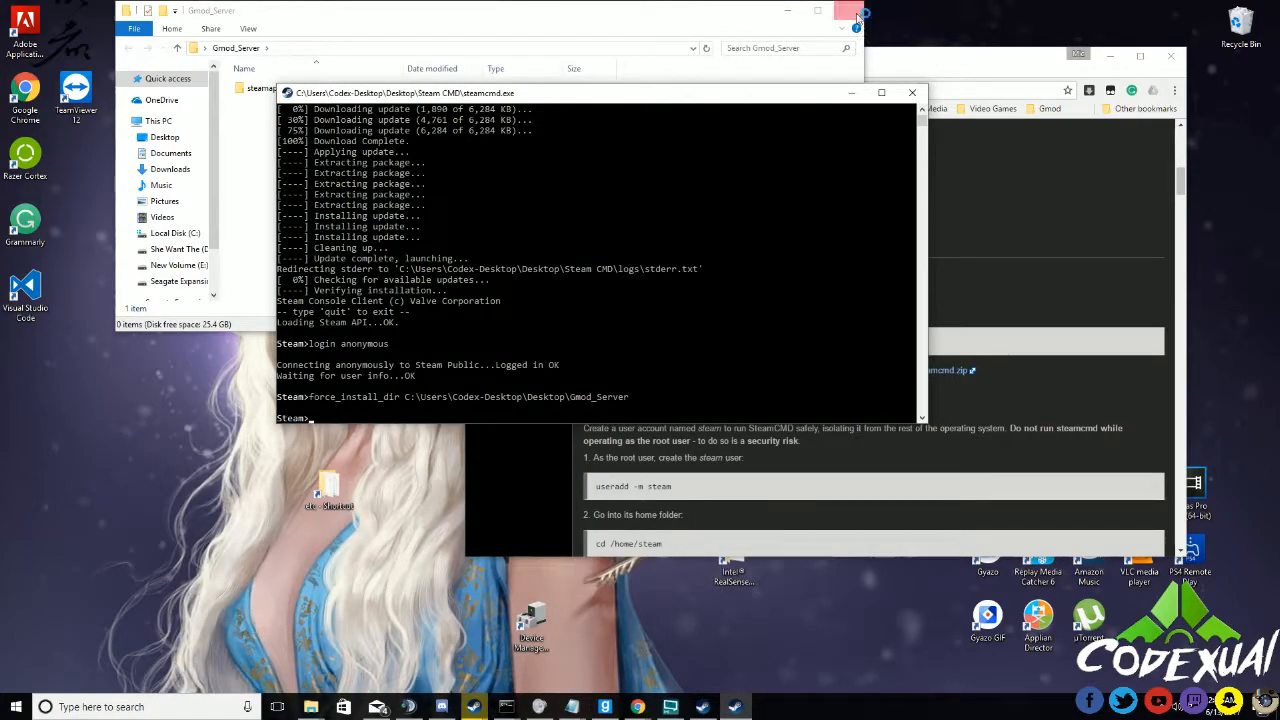
left_click(848, 10)
- Install app 4020 in SteamCMD with the command app_update 4020 validate
left_click(370, 417)
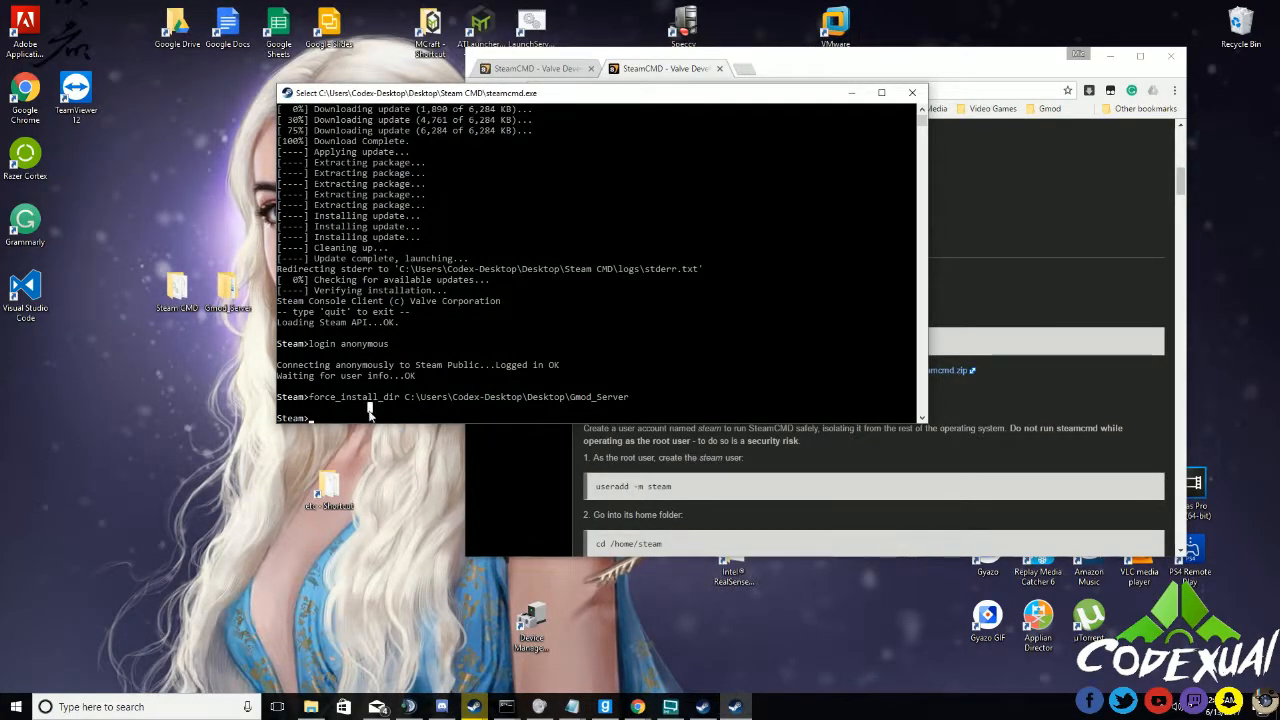
type("a")
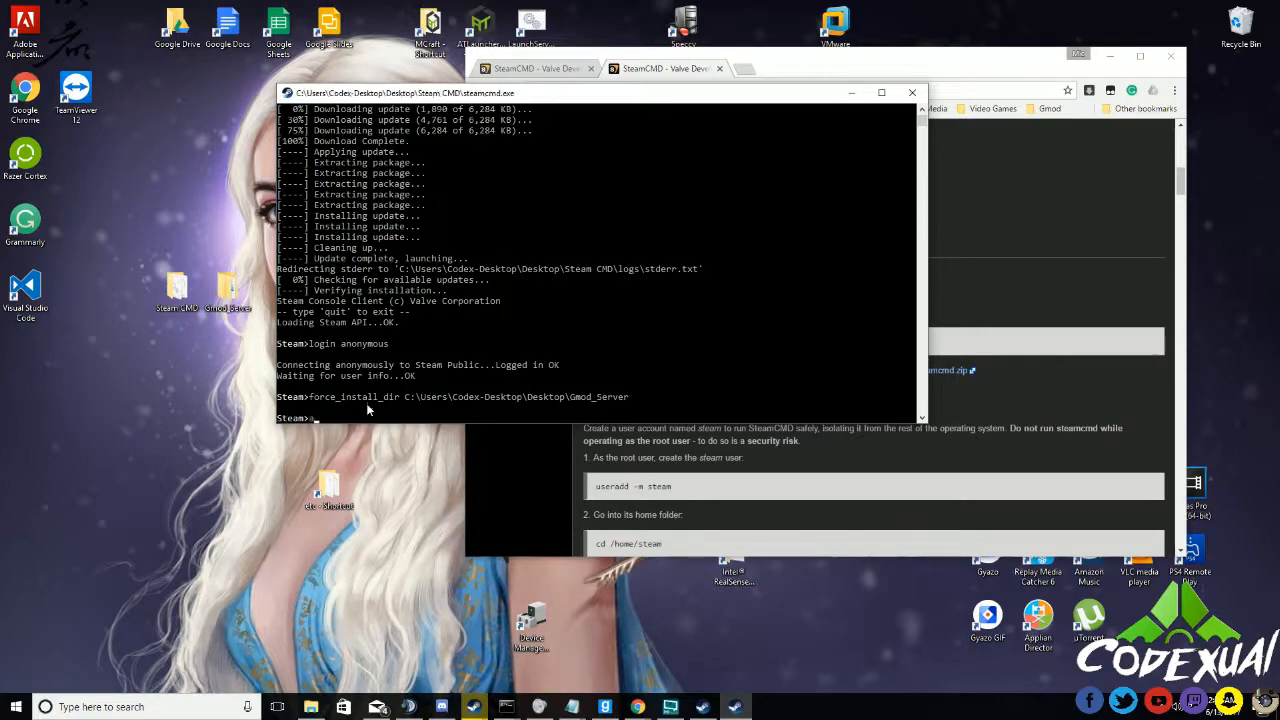
type("pp update 4020 validate")
key("Return")
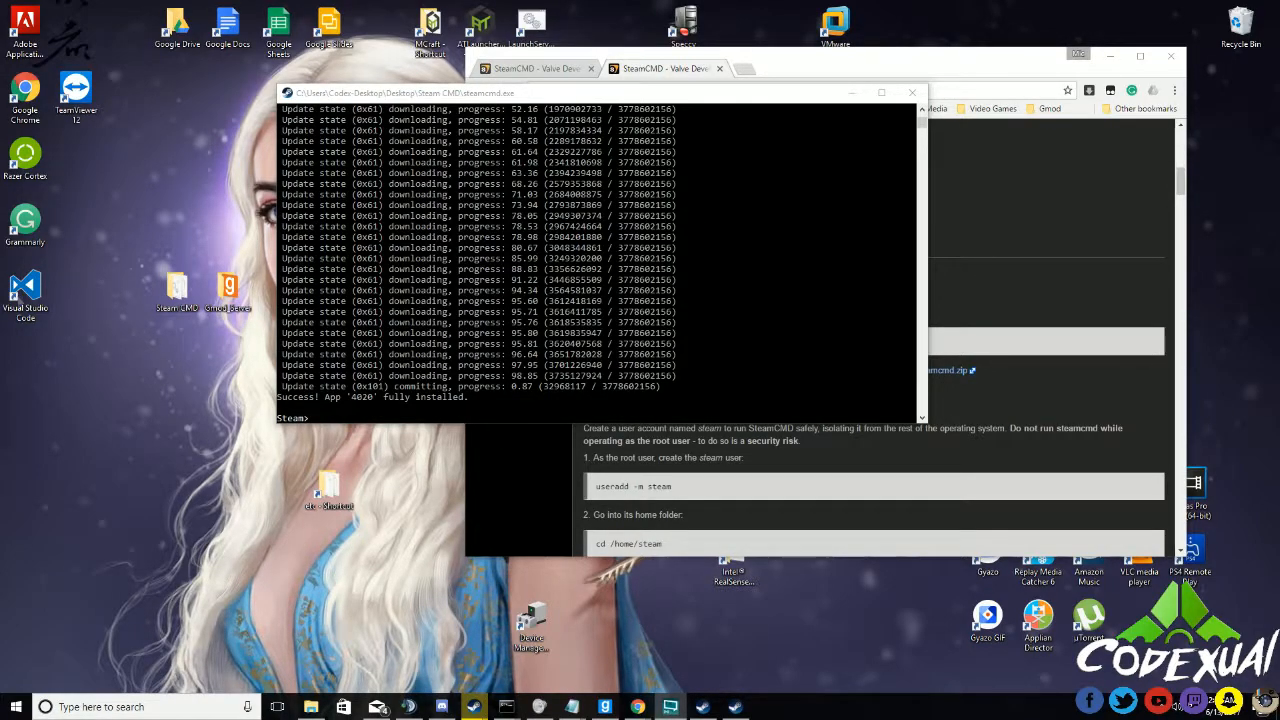
- Install app 232330 in SteamCMD with the command app_update 232330 validate
left_click(500, 366)
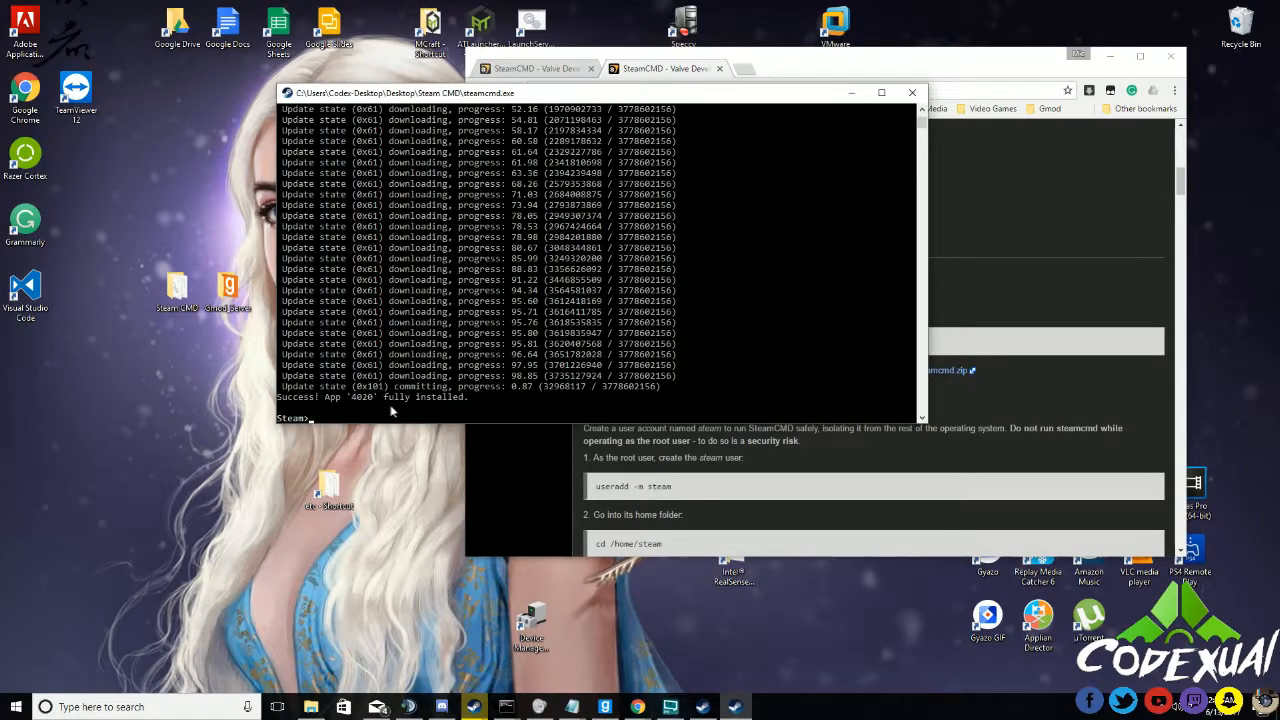
left_click(370, 420)
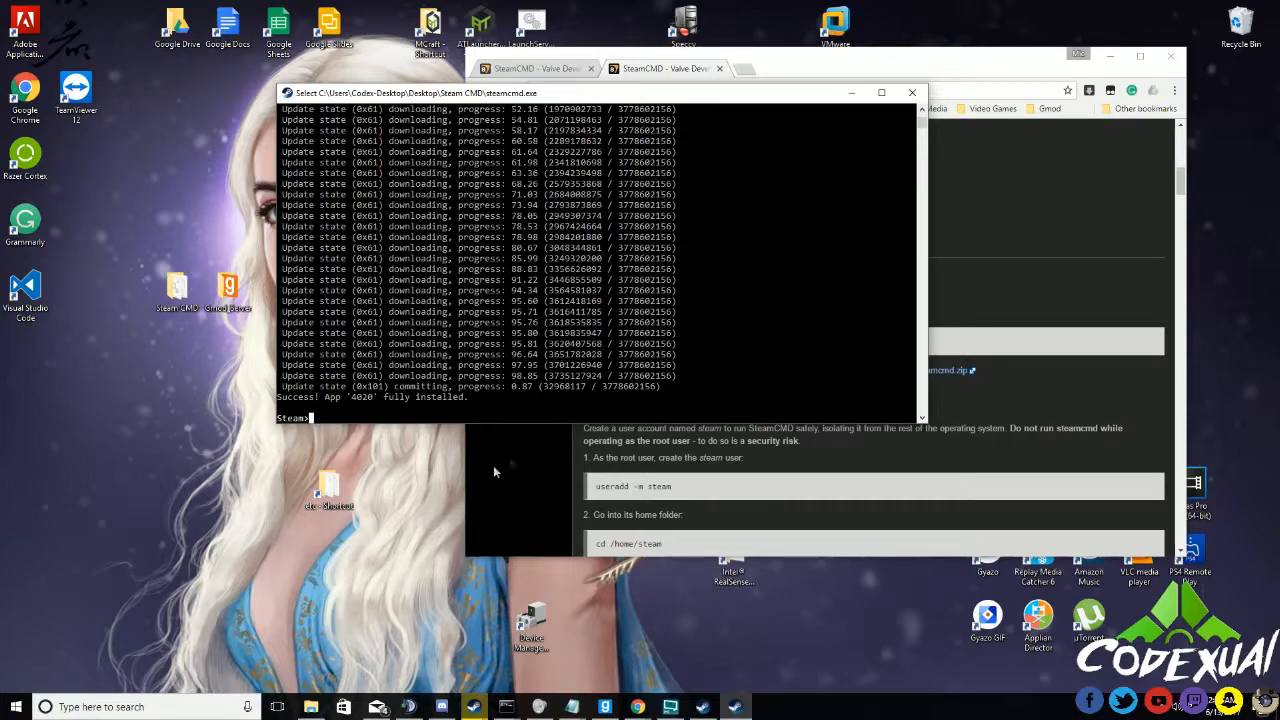
left_click(572, 707)
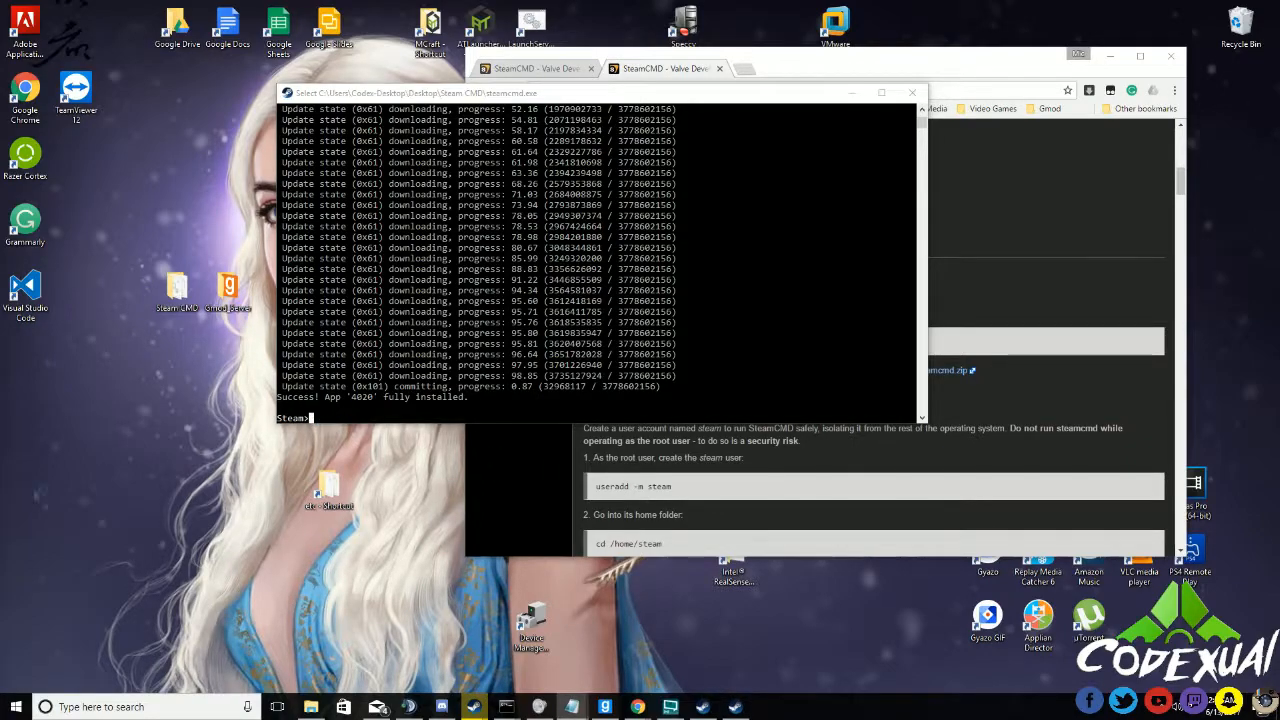
left_click(315, 418)
type("app_update 2")
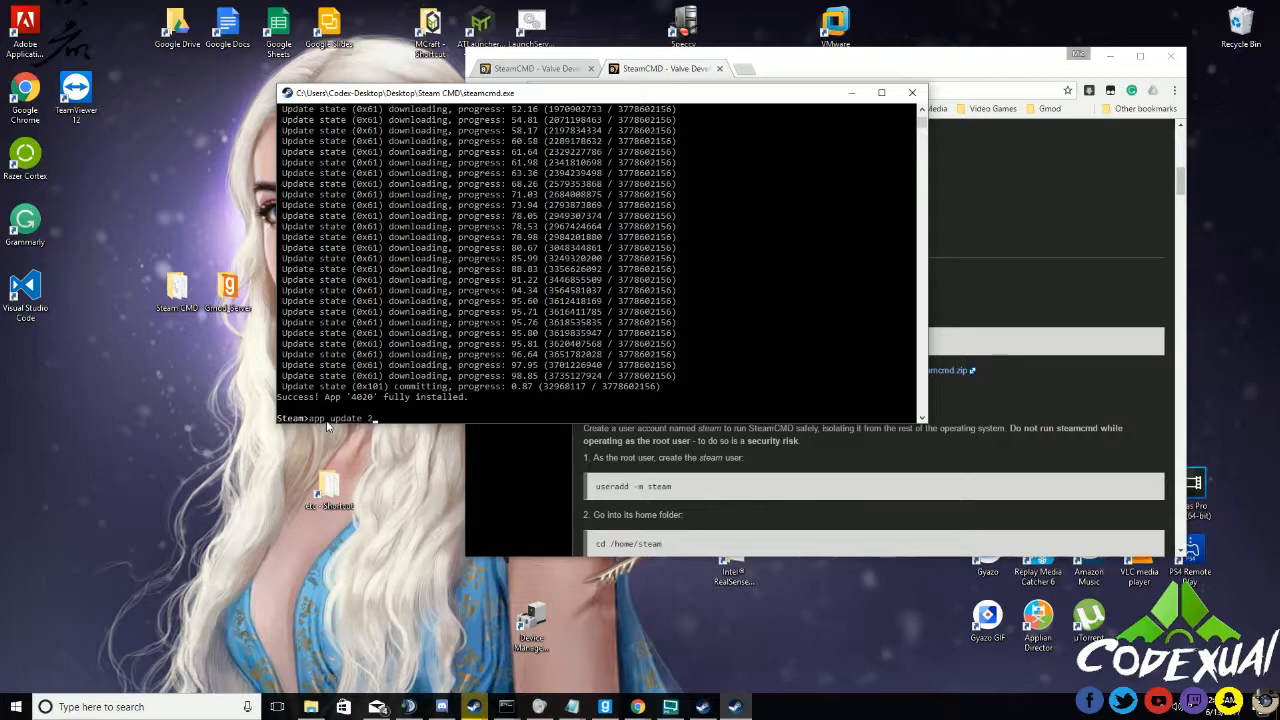
type("32330 validate")
key("Return")
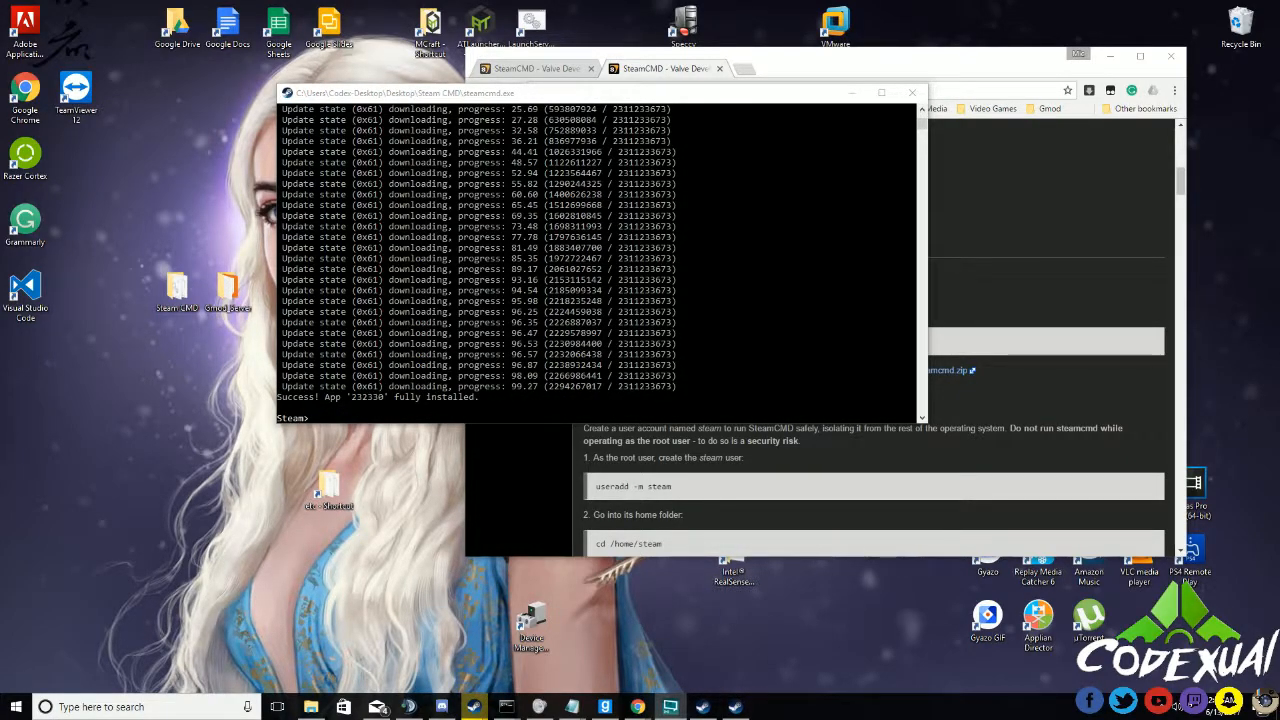
- Minimise the browser to clear the desktop and open the Gmod_Server folder in a window above the SteamCMD console
left_click_drag(462, 98, 221, 358)
left_click(1110, 56)
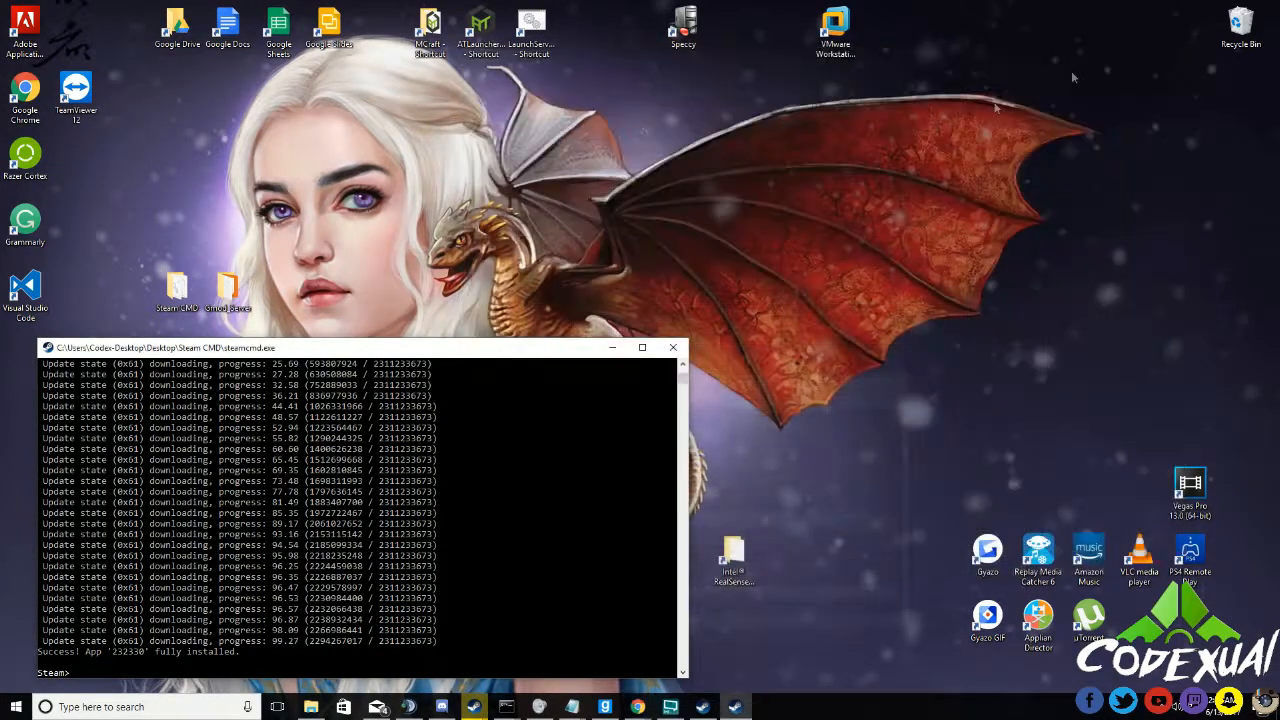
double_click(228, 290)
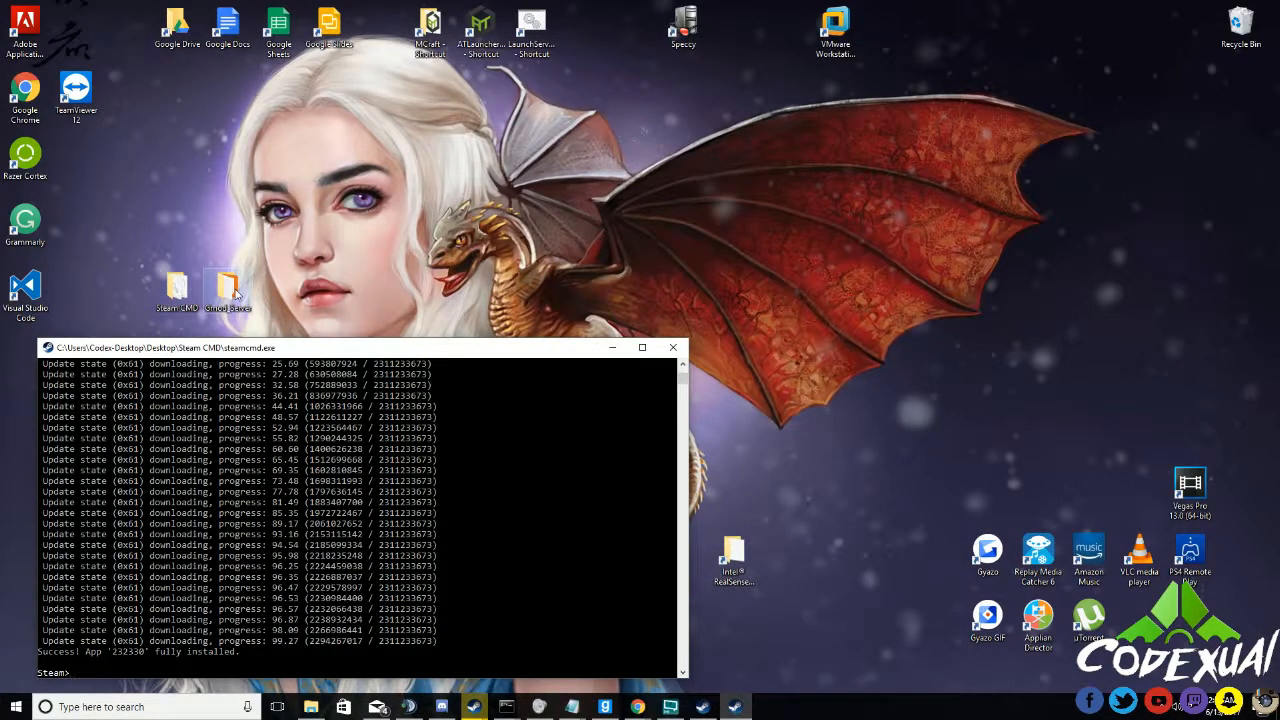
left_click_drag(316, 367, 487, 96)
left_click_drag(529, 367, 488, 322)
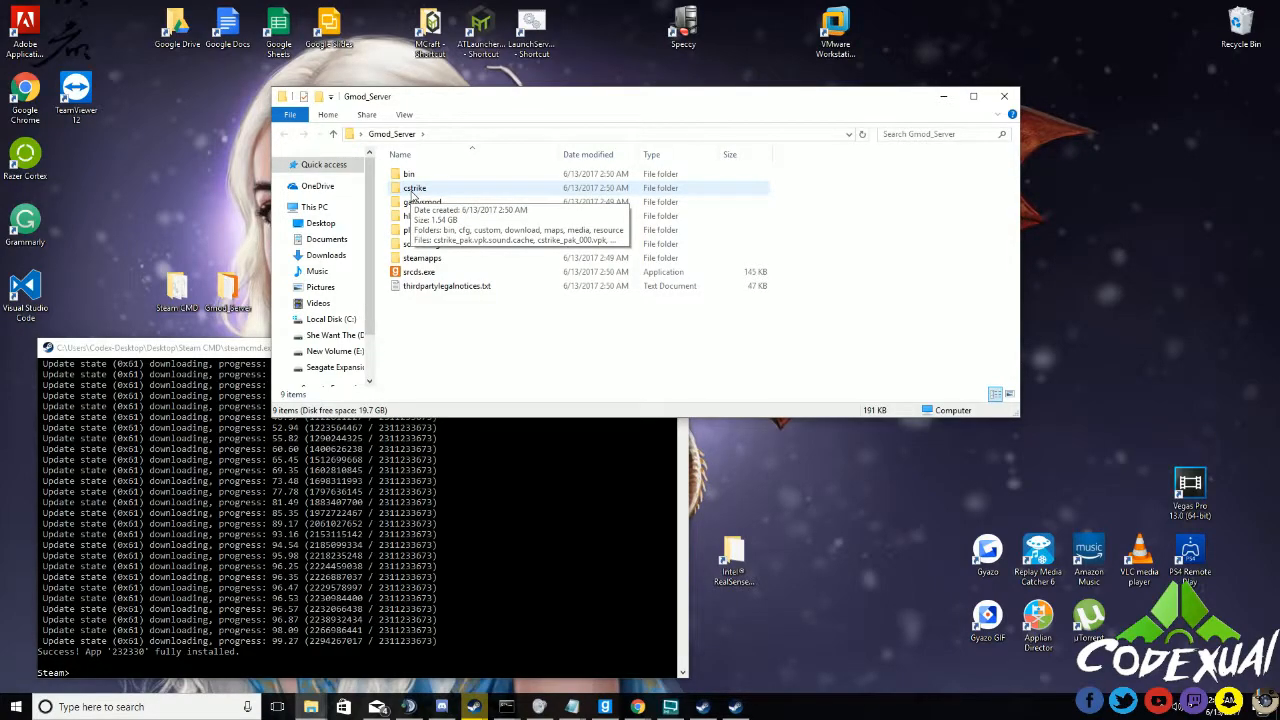
- Copy the full path of the cstrike folder inside Gmod_Server and return to the Gmod_Server folder
double_click(412, 194)
left_click(358, 136)
right_click(363, 139)
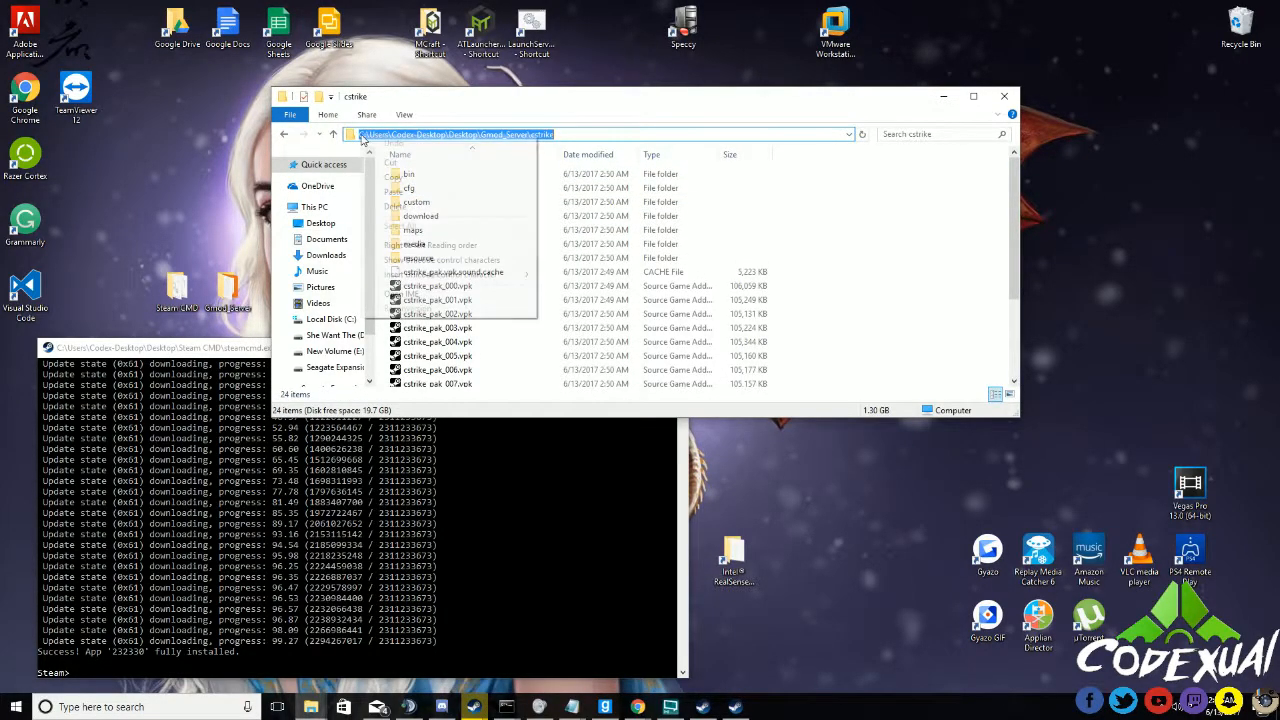
left_click(391, 178)
left_click(284, 136)
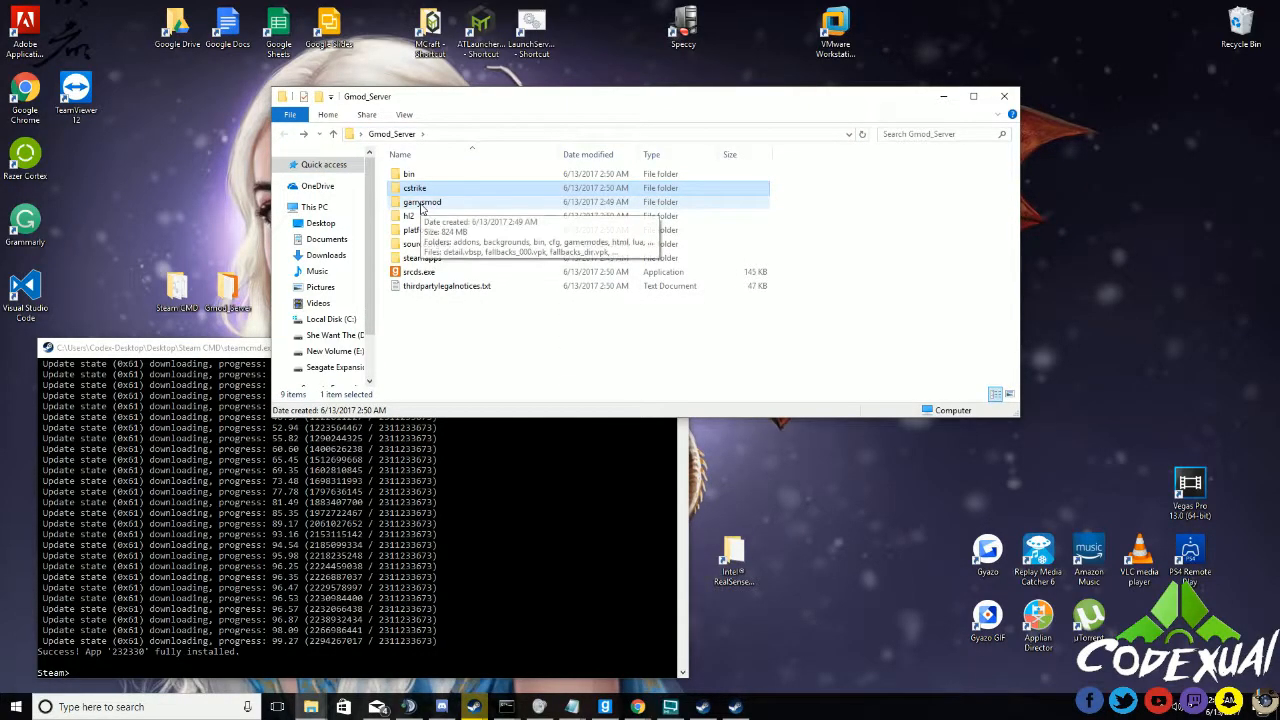
- Open mount.cfg from the garrysmod\cfg folder for editing in Notepad++
double_click(421, 203)
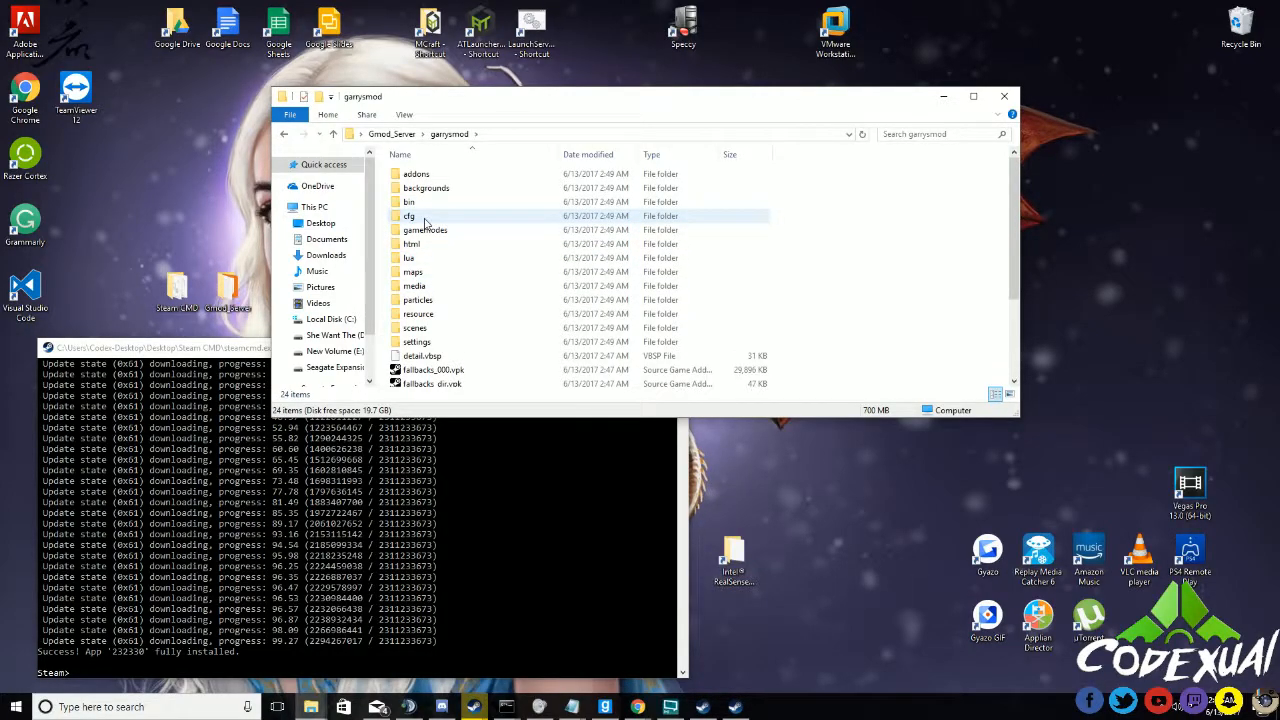
double_click(420, 216)
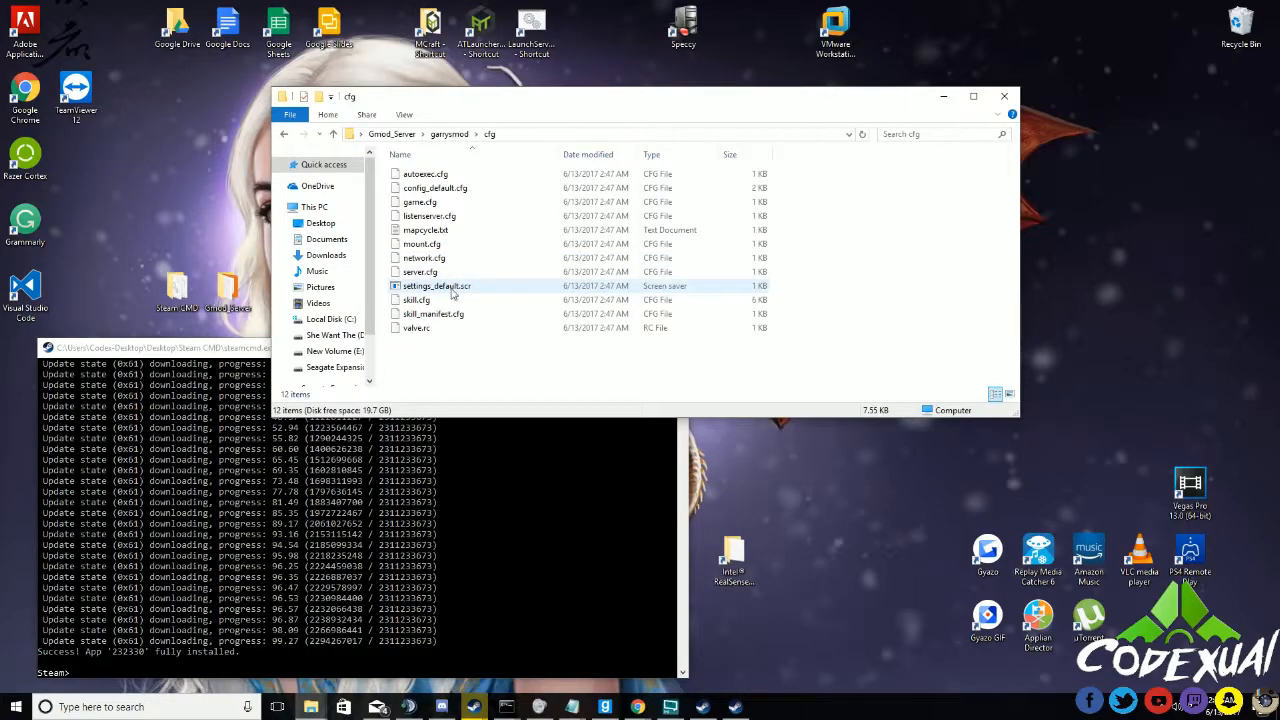
double_click(433, 250)
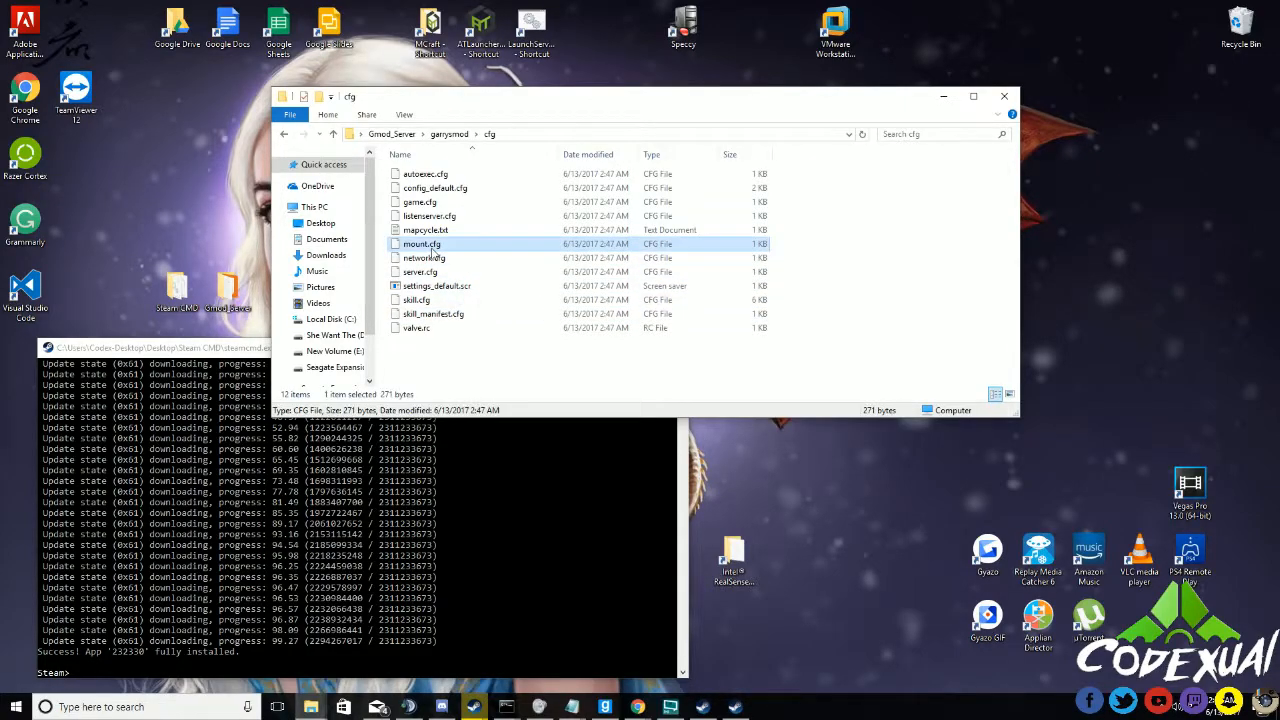
right_click(438, 250)
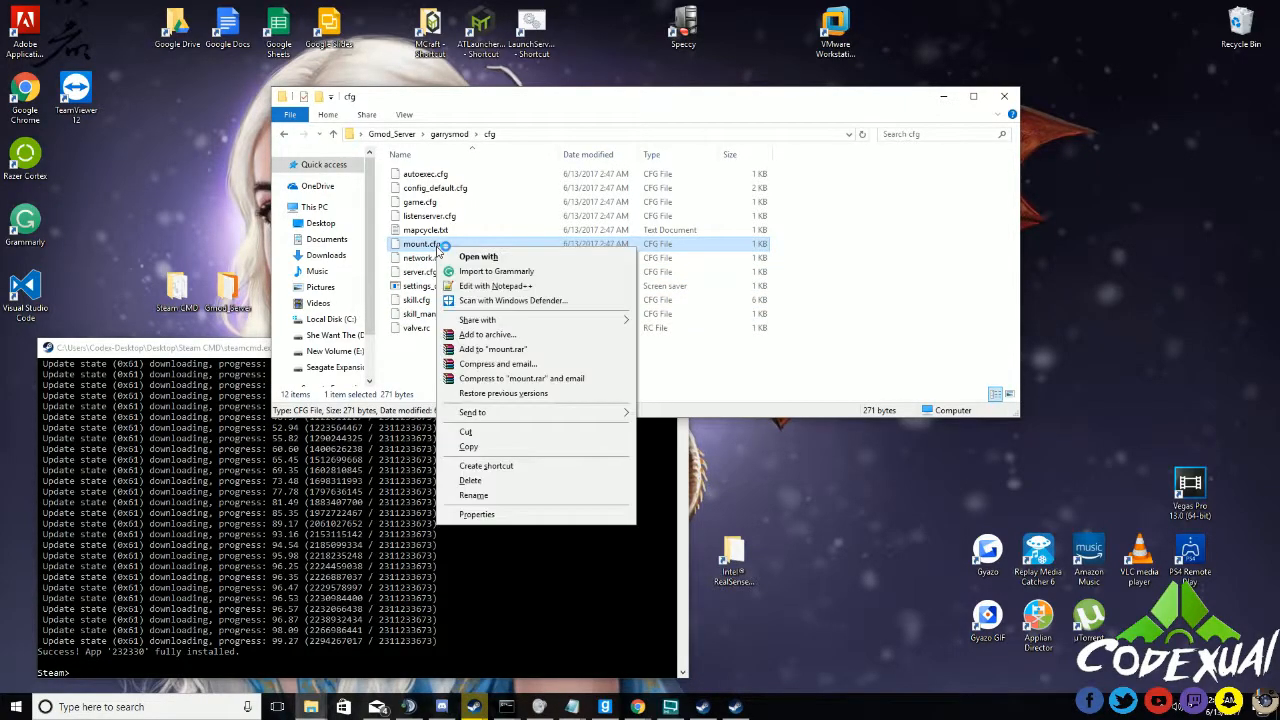
left_click(492, 290)
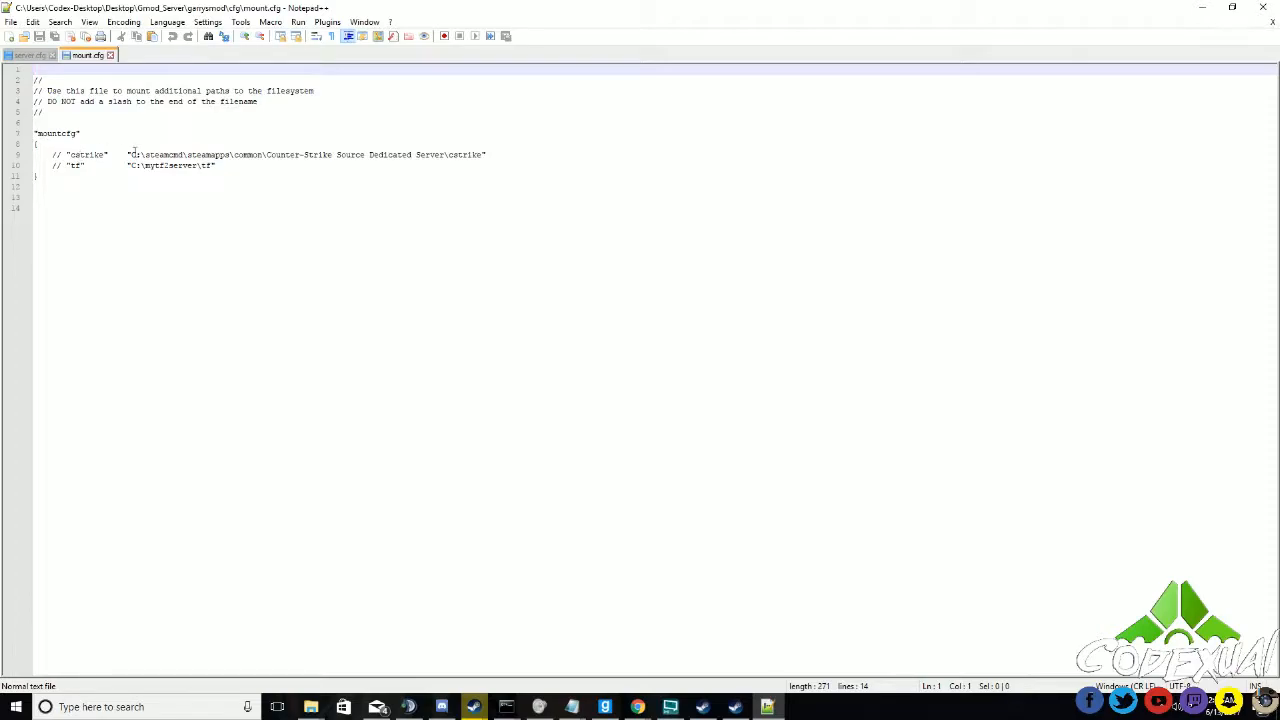
- Replace the cstrike path in mount.cfg with the copied Gmod_Server\cstrike path, uncomment that line and save the file
left_click_drag(133, 156, 484, 156)
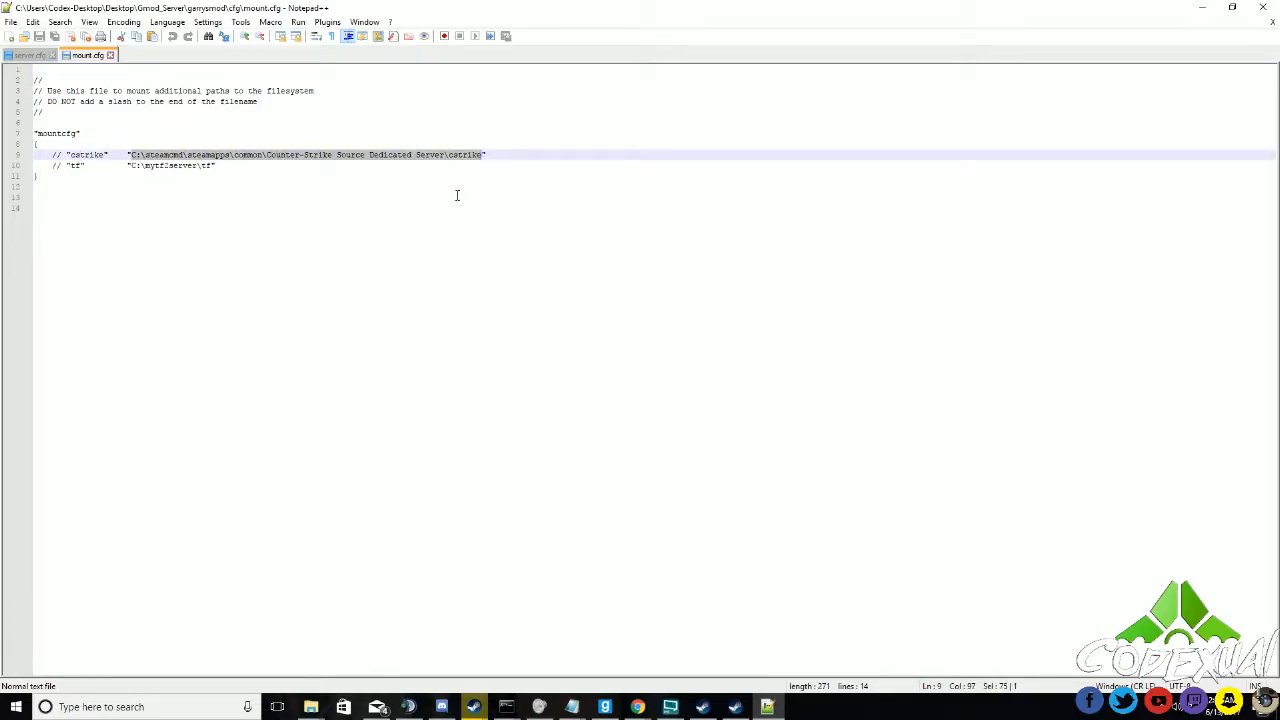
key("ctrl+v")
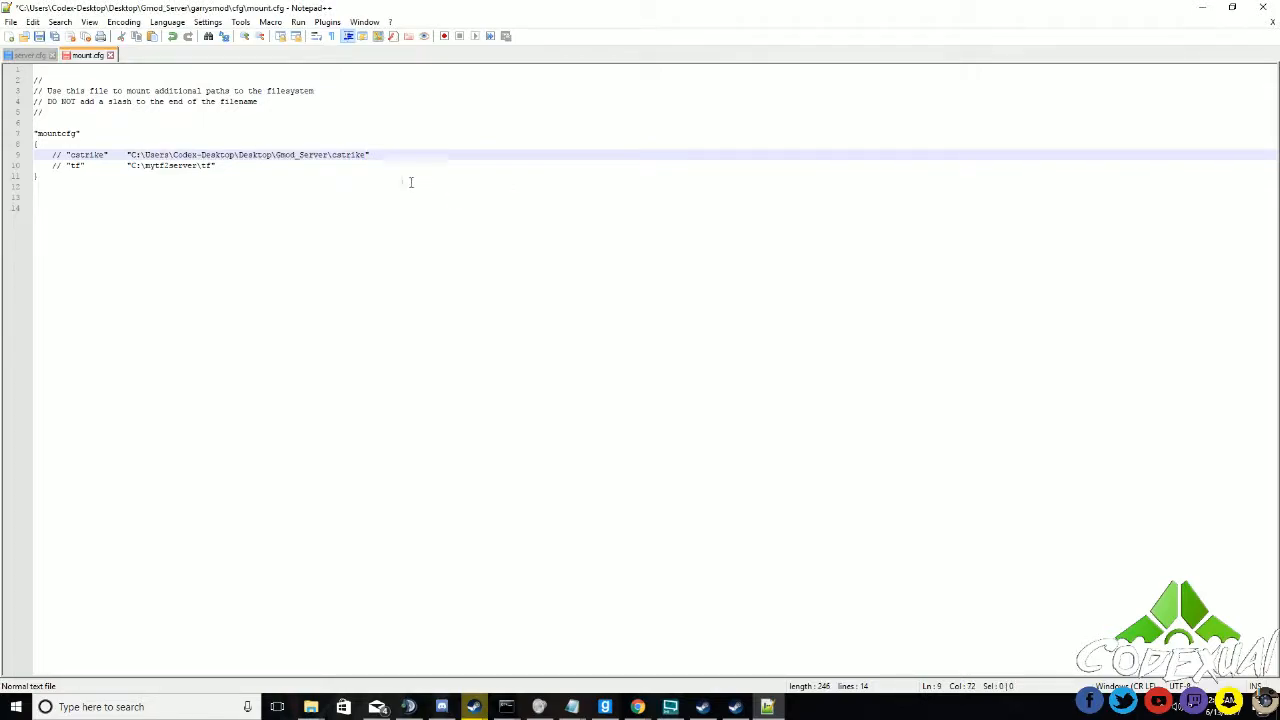
left_click(60, 156)
key("BackSpace")
key("BackSpace")
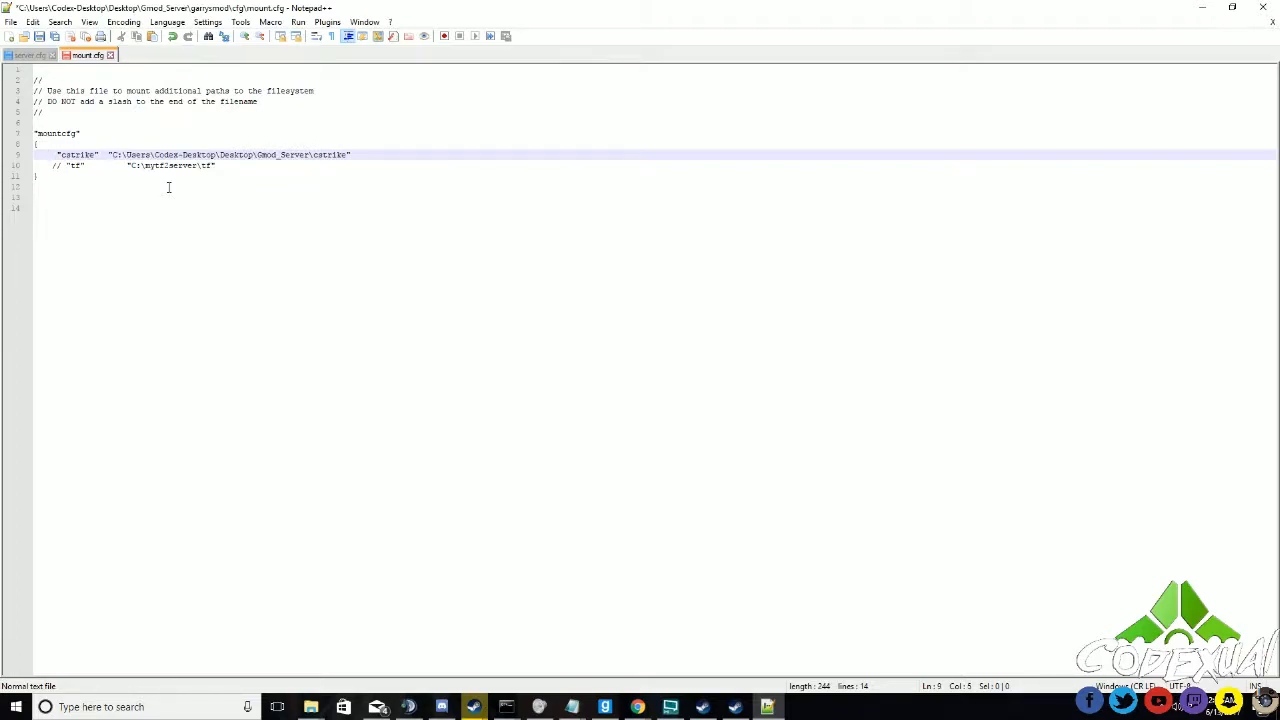
left_click(44, 37)
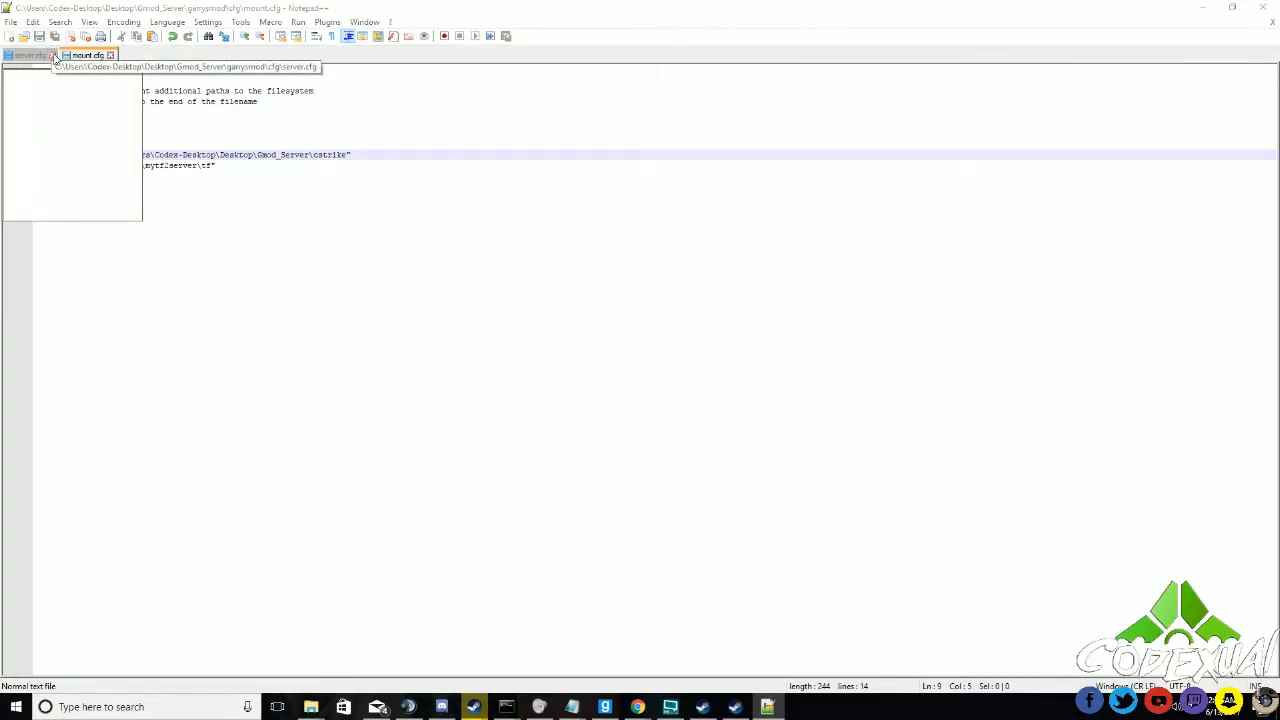
- Close the already open server.cfg document and reopen server.cfg from the cfg folder in Notepad++
left_click(51, 55)
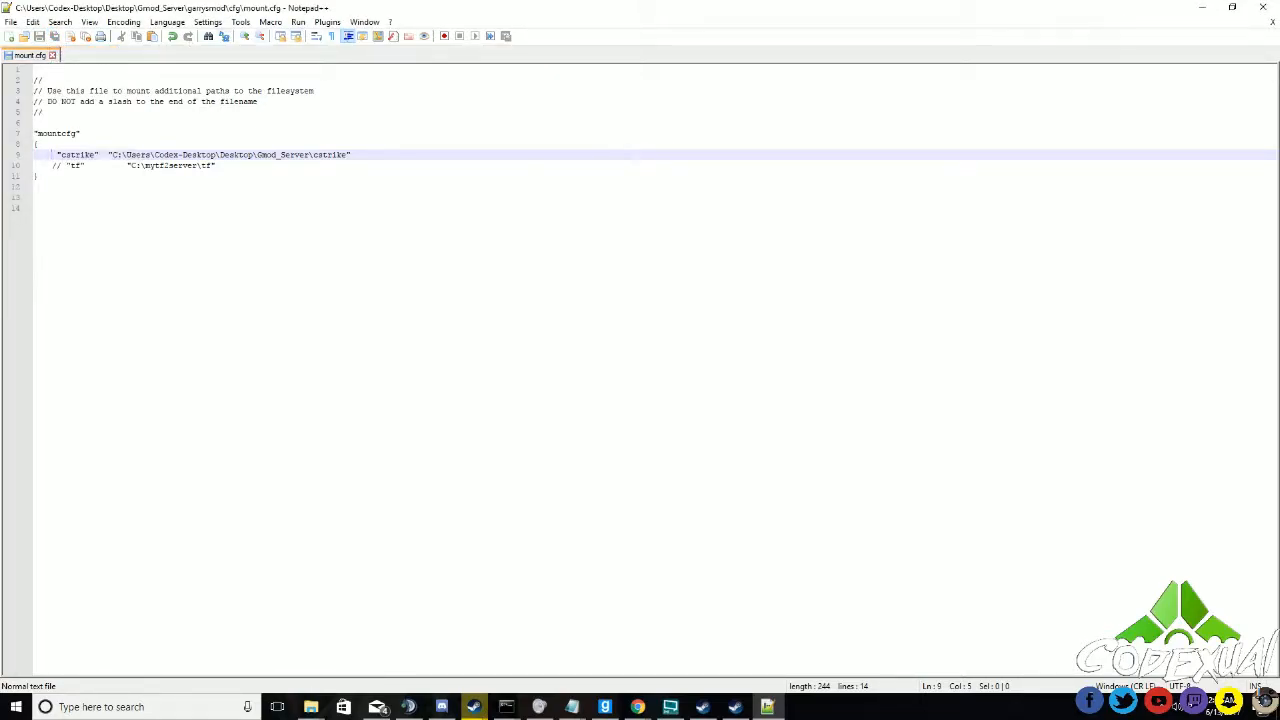
left_click(1202, 7)
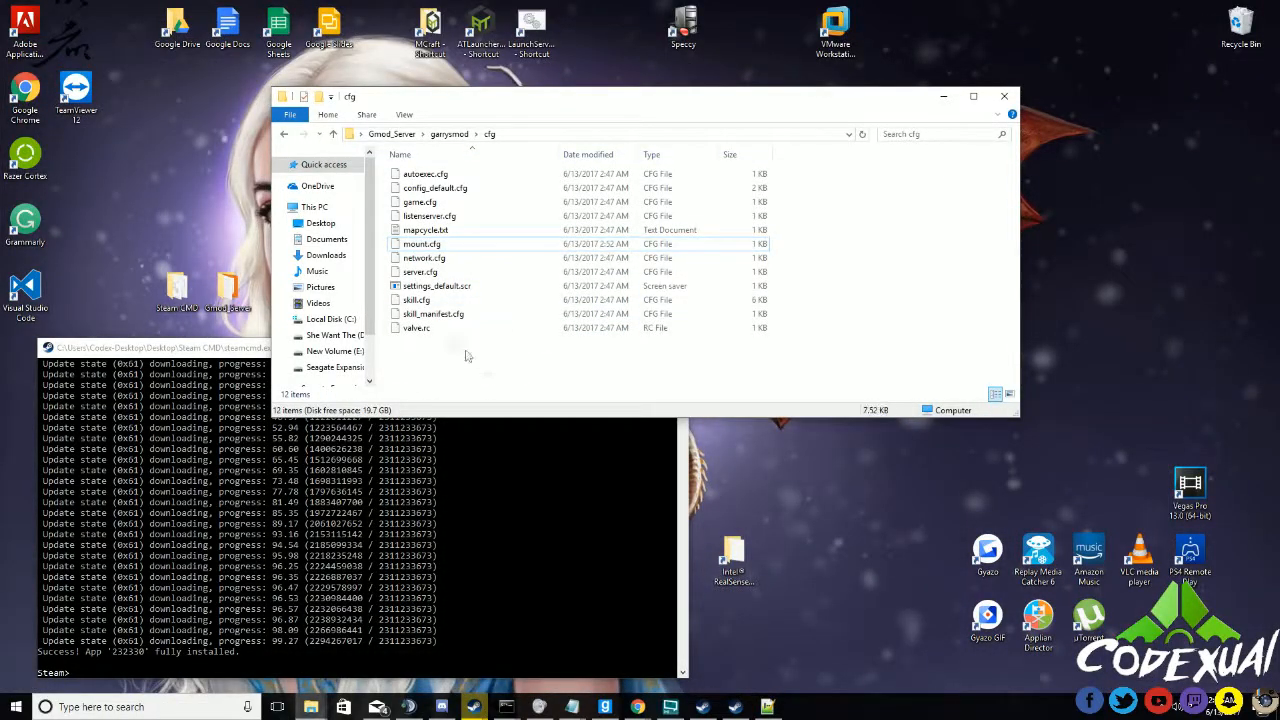
right_click(419, 277)
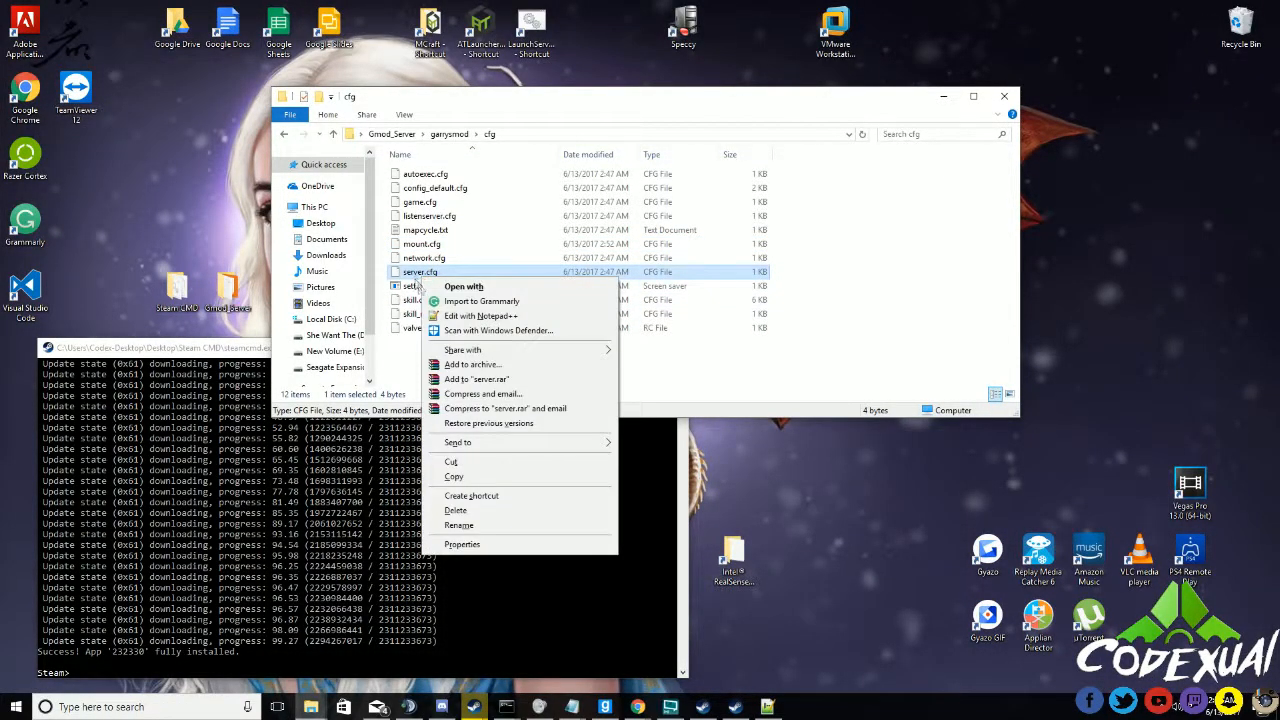
left_click(450, 316)
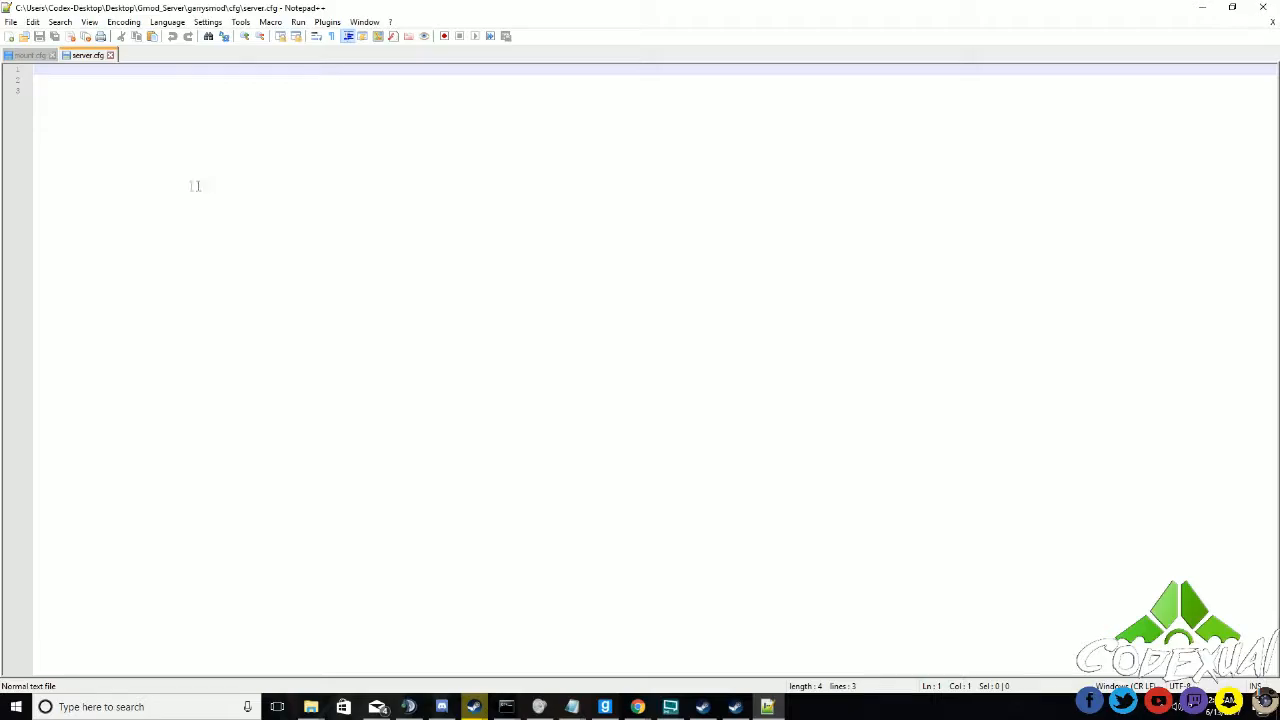
- Add the line hostname "Codexual Server" at the start of server.cfg
key("alt+Tab")
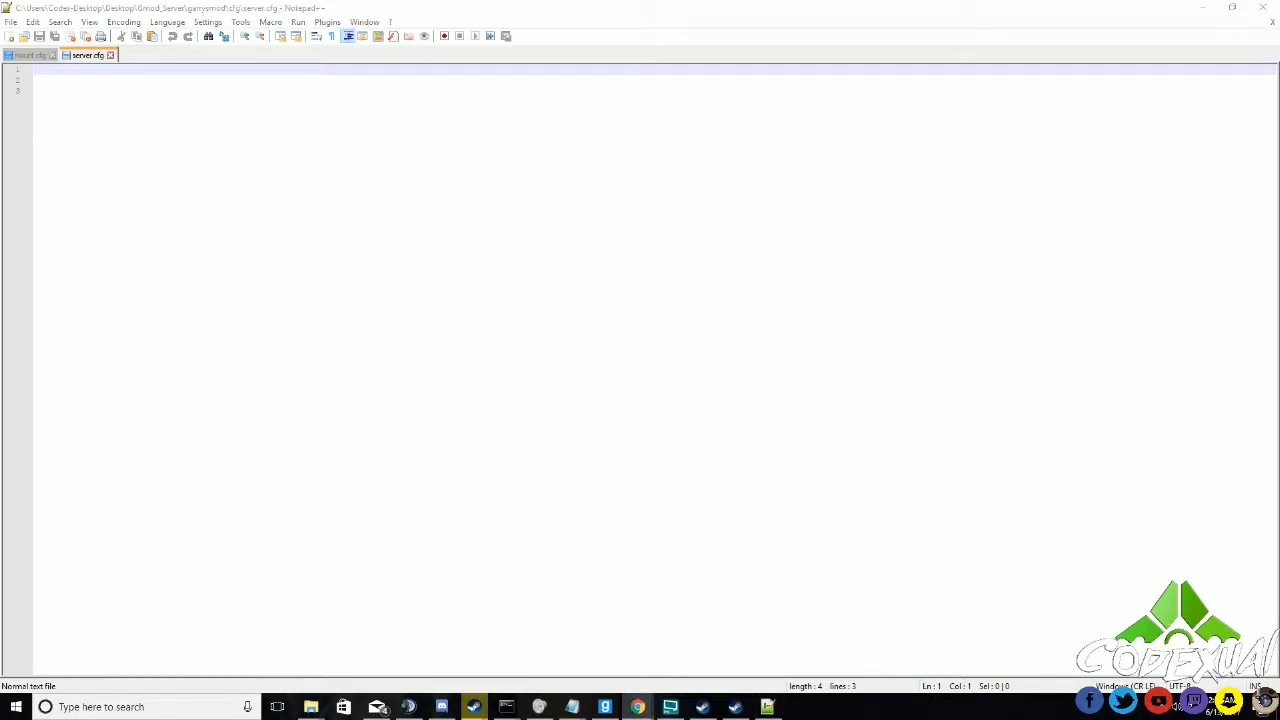
left_click(197, 121)
key("Up")
key("Up")
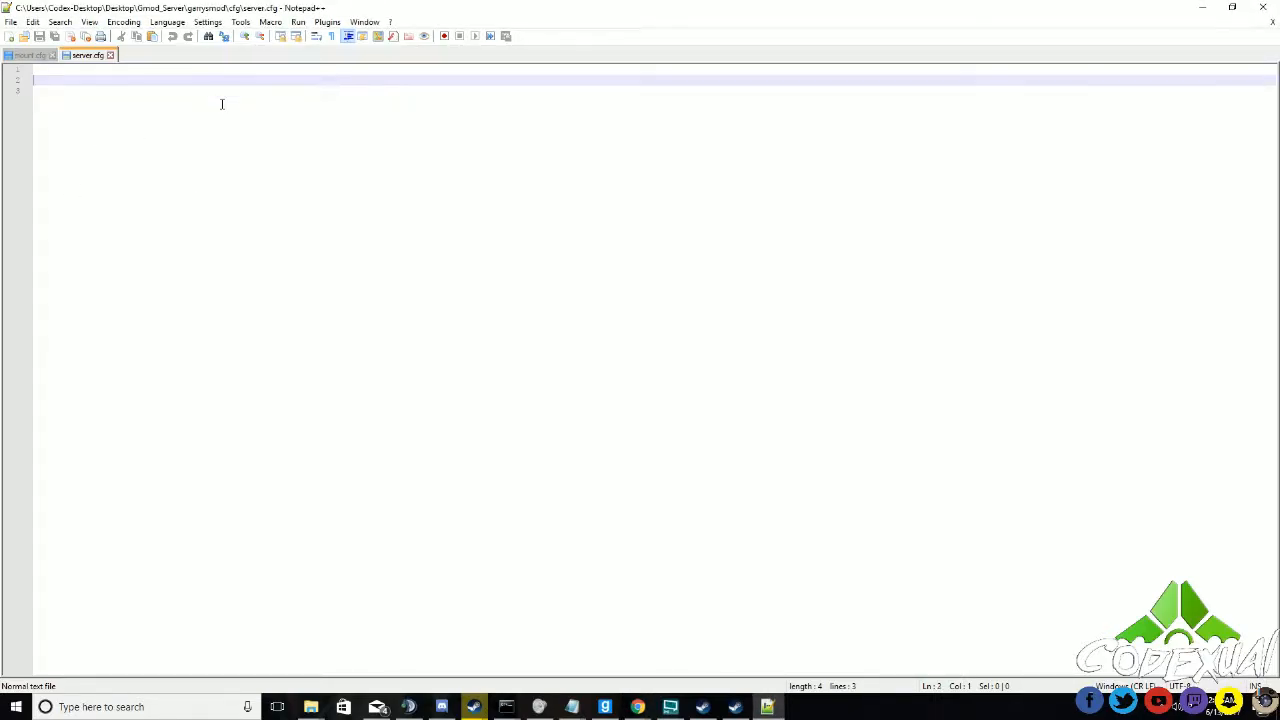
type("hostname ")
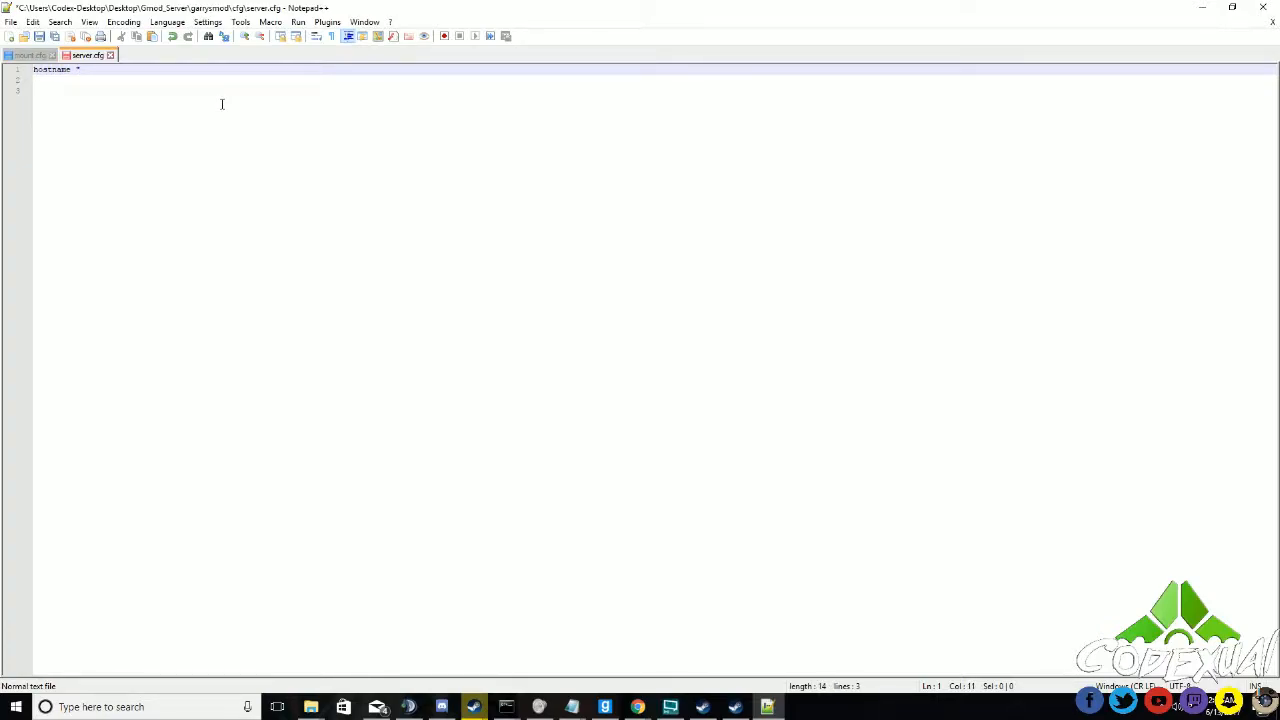
type("\"Codexuals Server")
key("BackSpace")
key("BackSpace")
key("BackSpace")
key("BackSpace")
key("BackSpace")
key("BackSpace")
key("BackSpace")
key("BackSpace")
key("BackSpace")
type("Codexual")
key("Down")
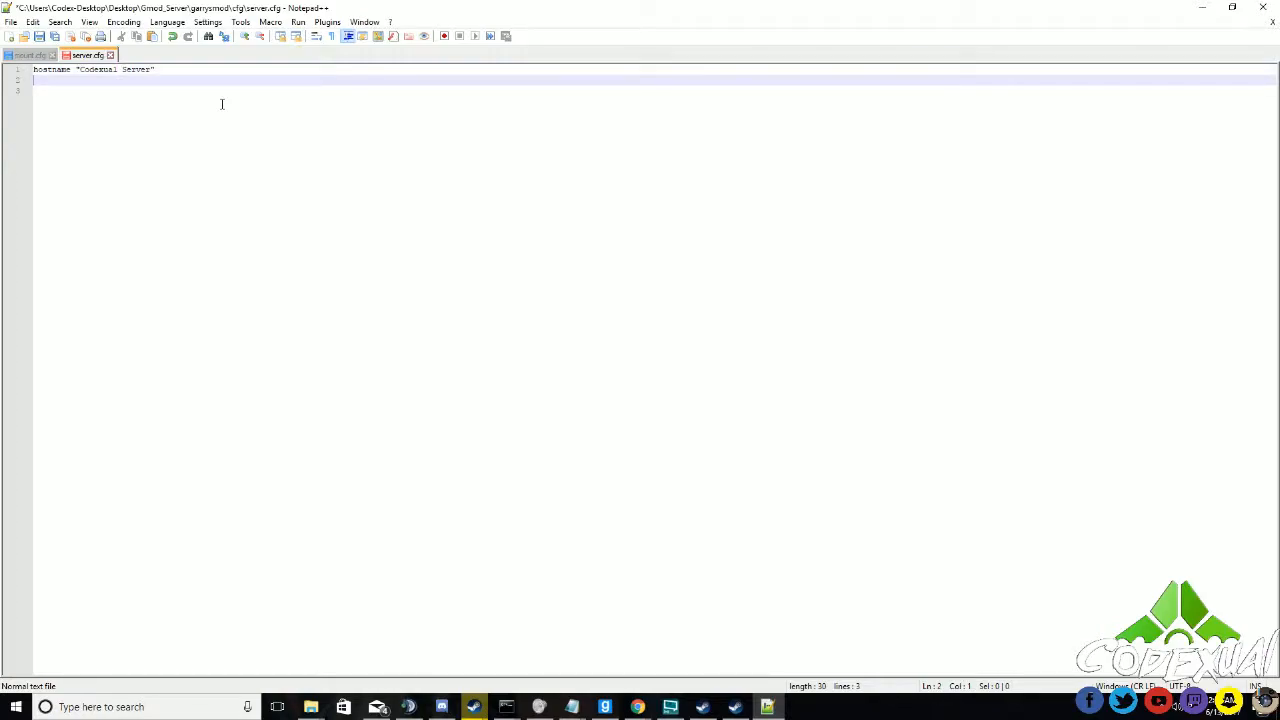
- Add an rcon_password line with the quoted RCON password below the hostname in server.cfg
type("rcon_password")
type("\"PutYourPassWordHere\"")
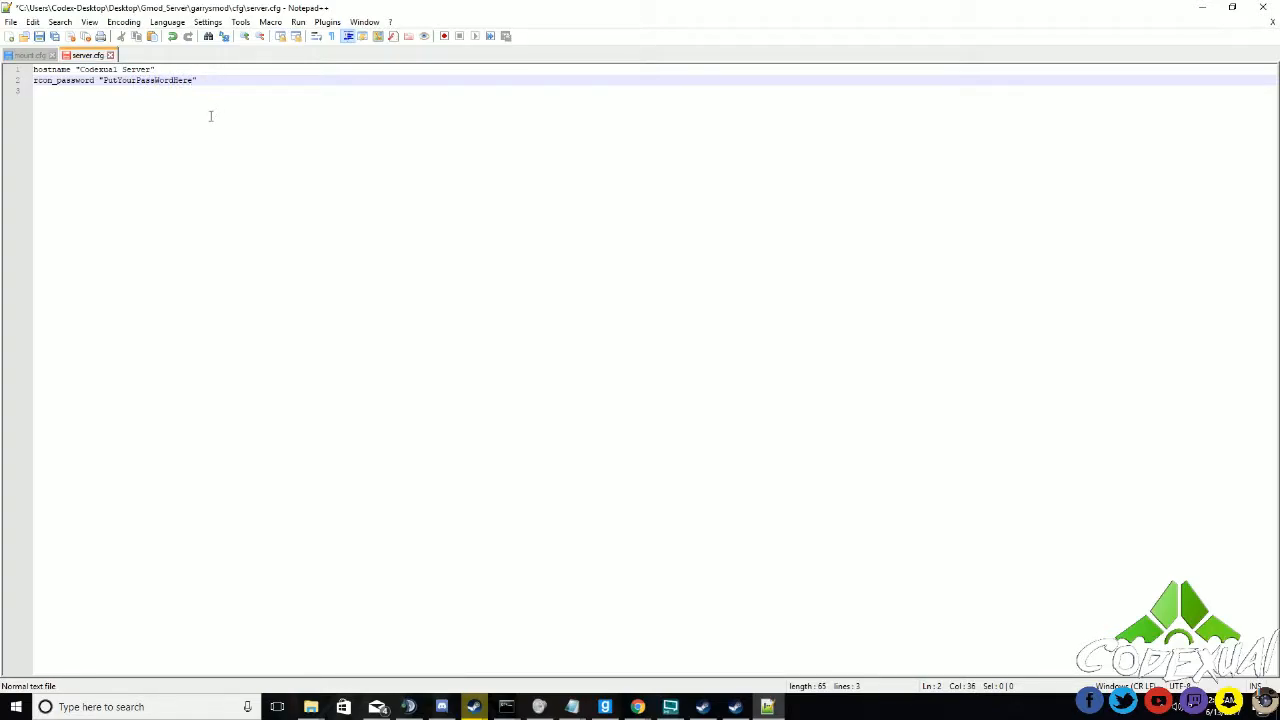
- Try out an sv_password line with a quoted server password below the rcon_password line, and delete its text again
key("Return")
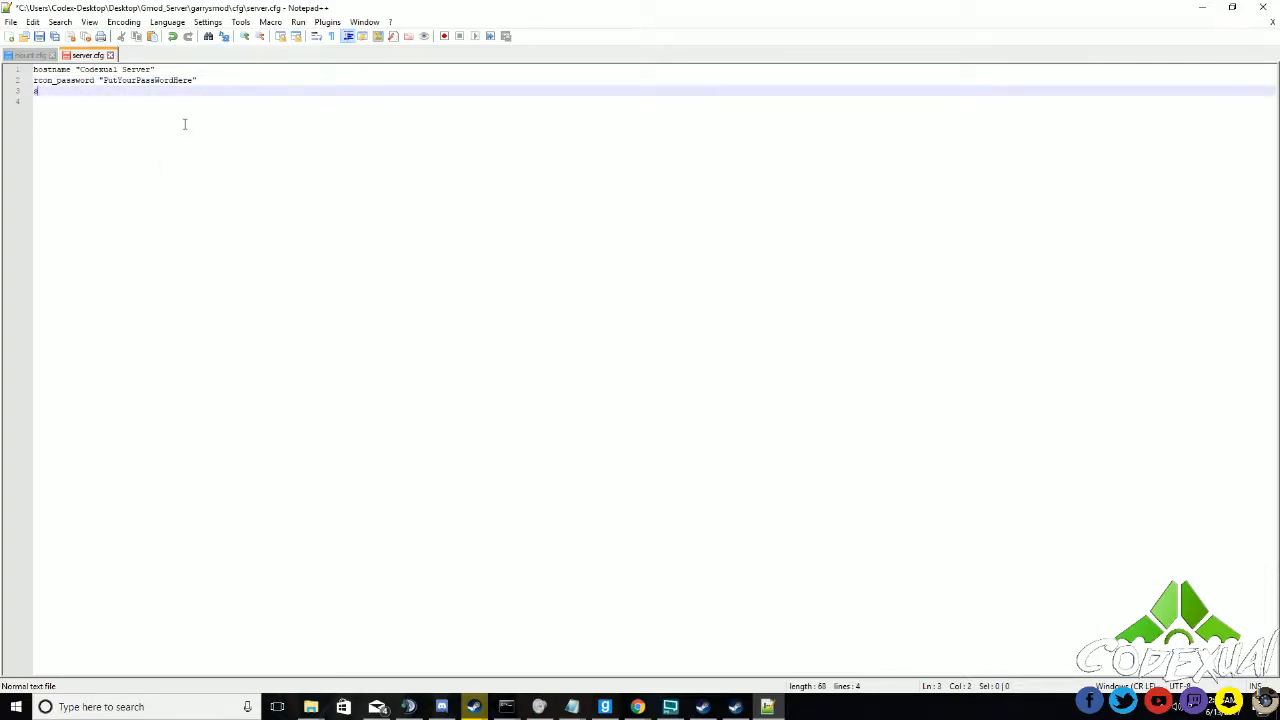
type("sv_password")
type("\"serverpasswordhere")
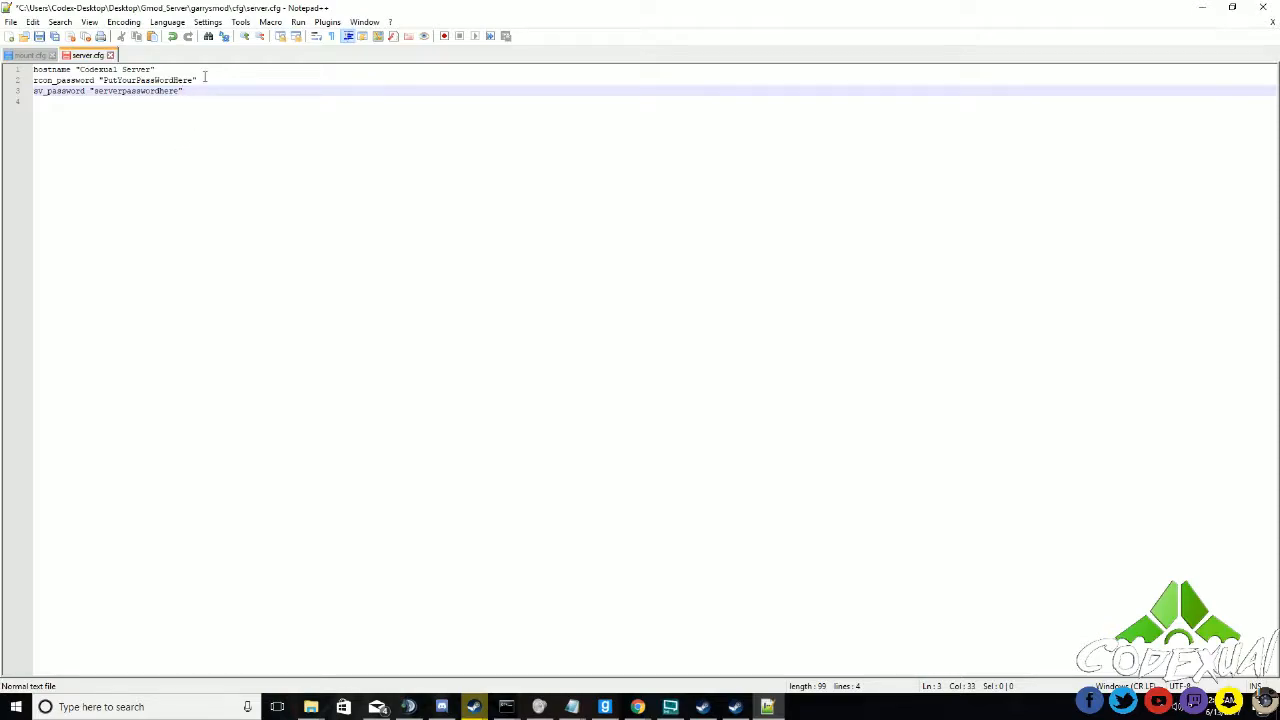
left_click_drag(190, 91, 40, 91)
key("BackSpace")
key("BackSpace")
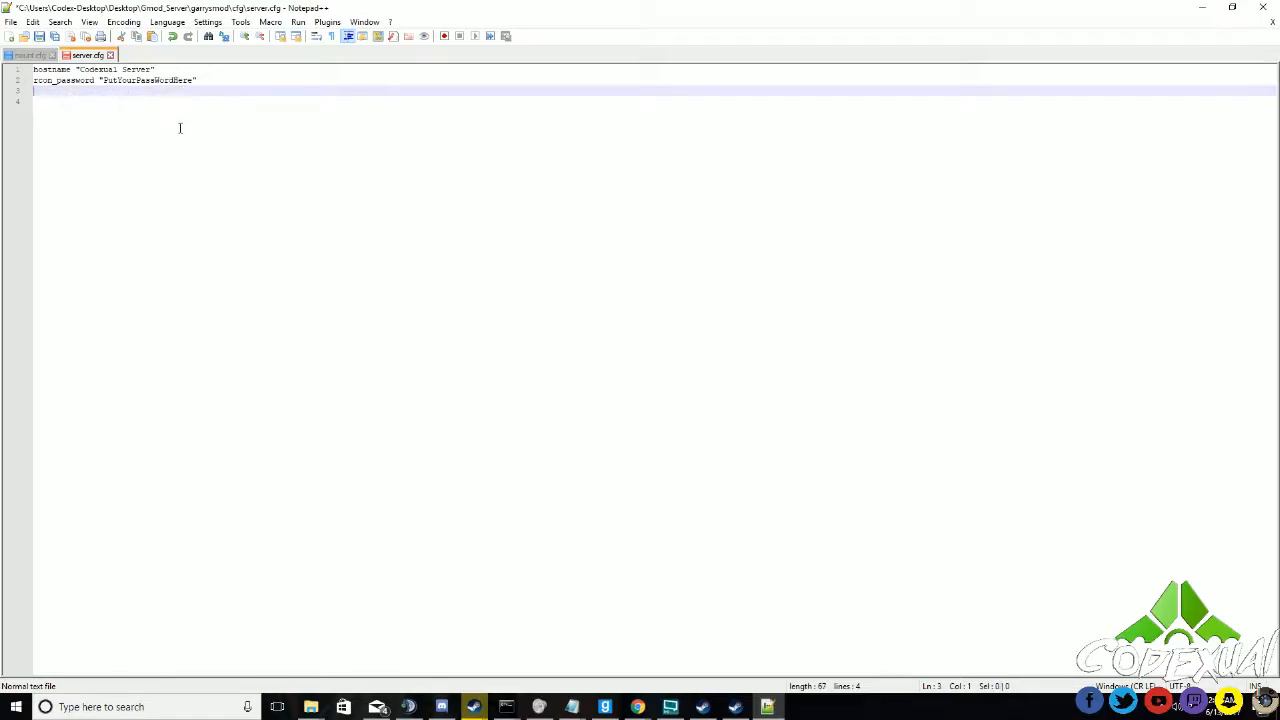
- Save server.cfg without an extra blank line and minimise Notepad++
left_click(39, 36)
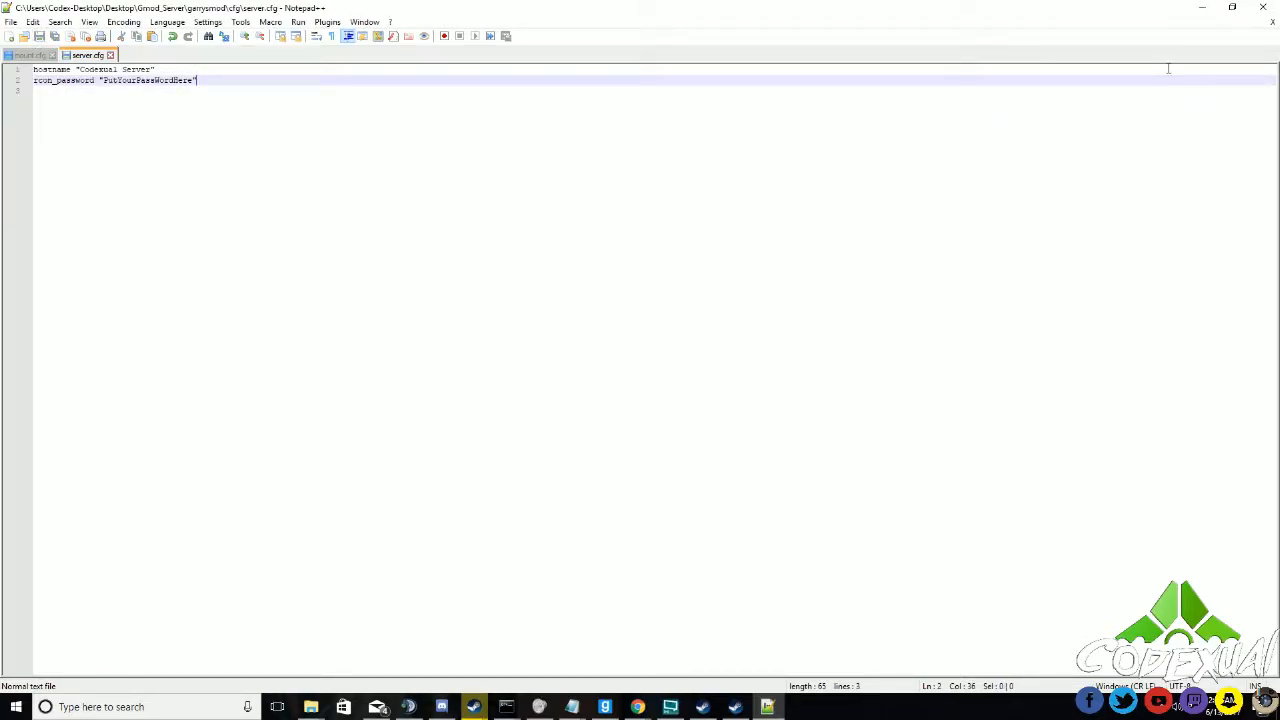
left_click(497, 157)
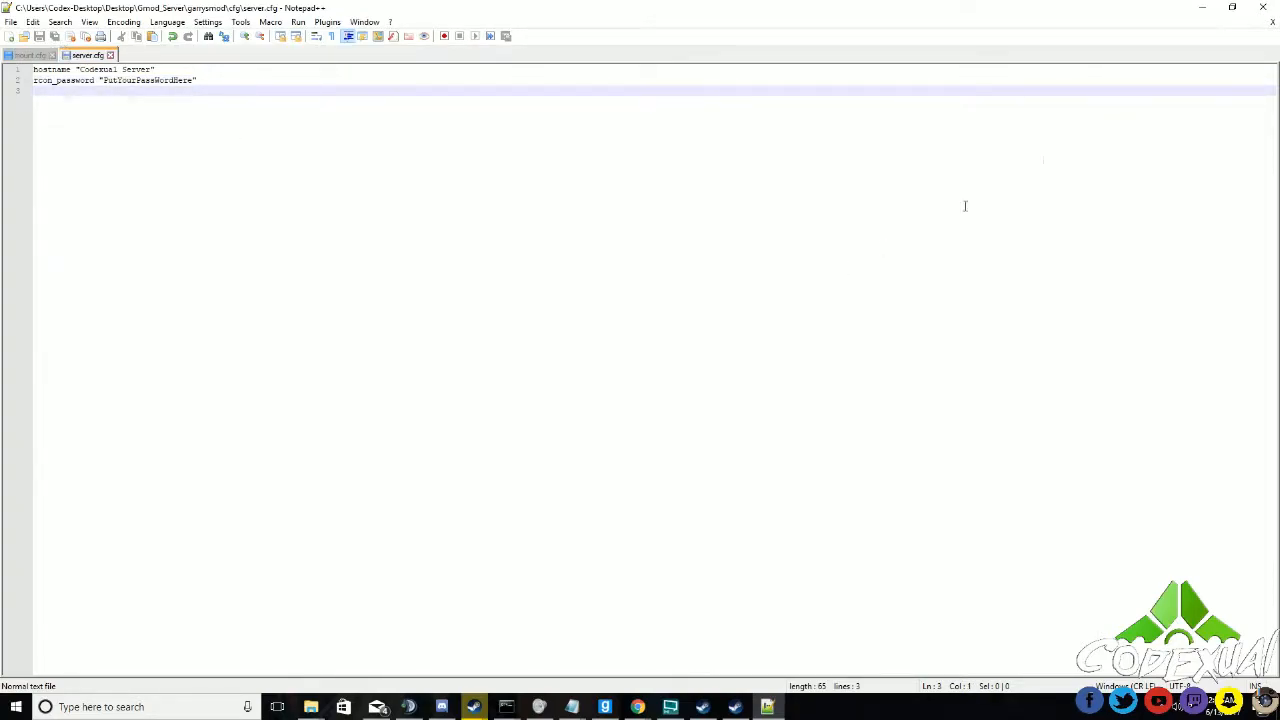
left_click(1201, 7)
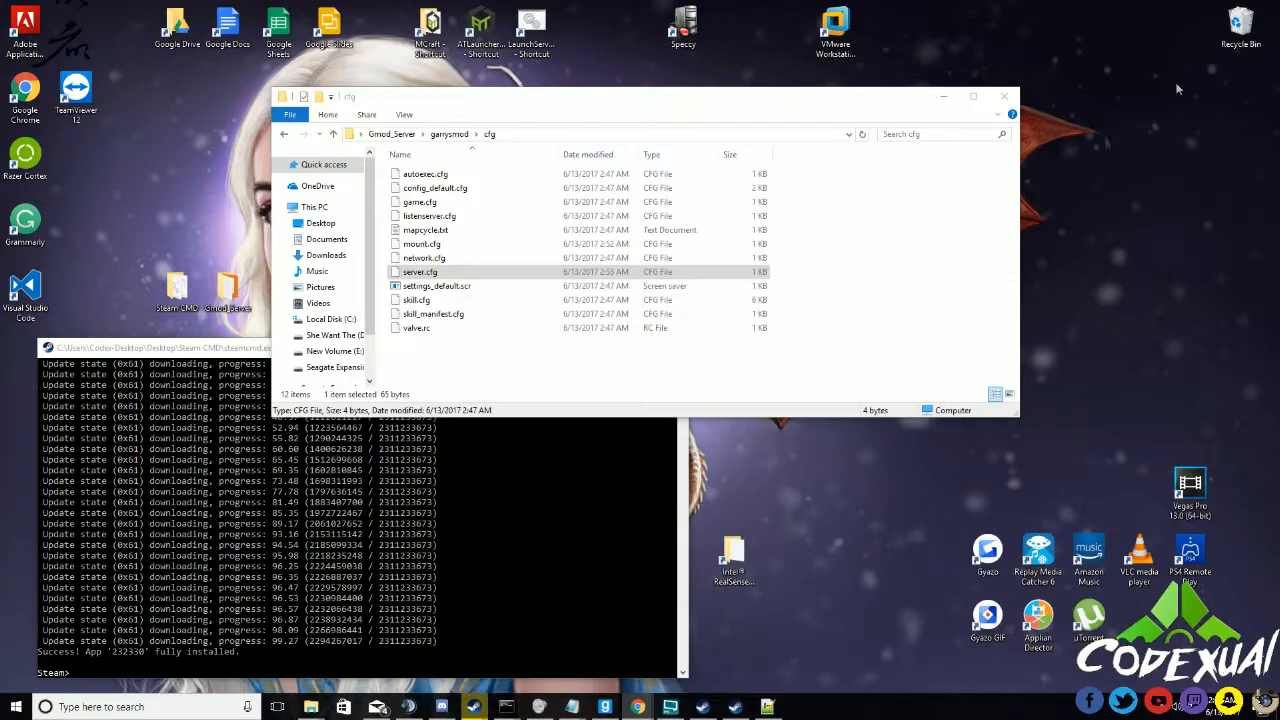
- Open users.txt from the garrysmod\settings folder of Gmod_Server
left_click(617, 357)
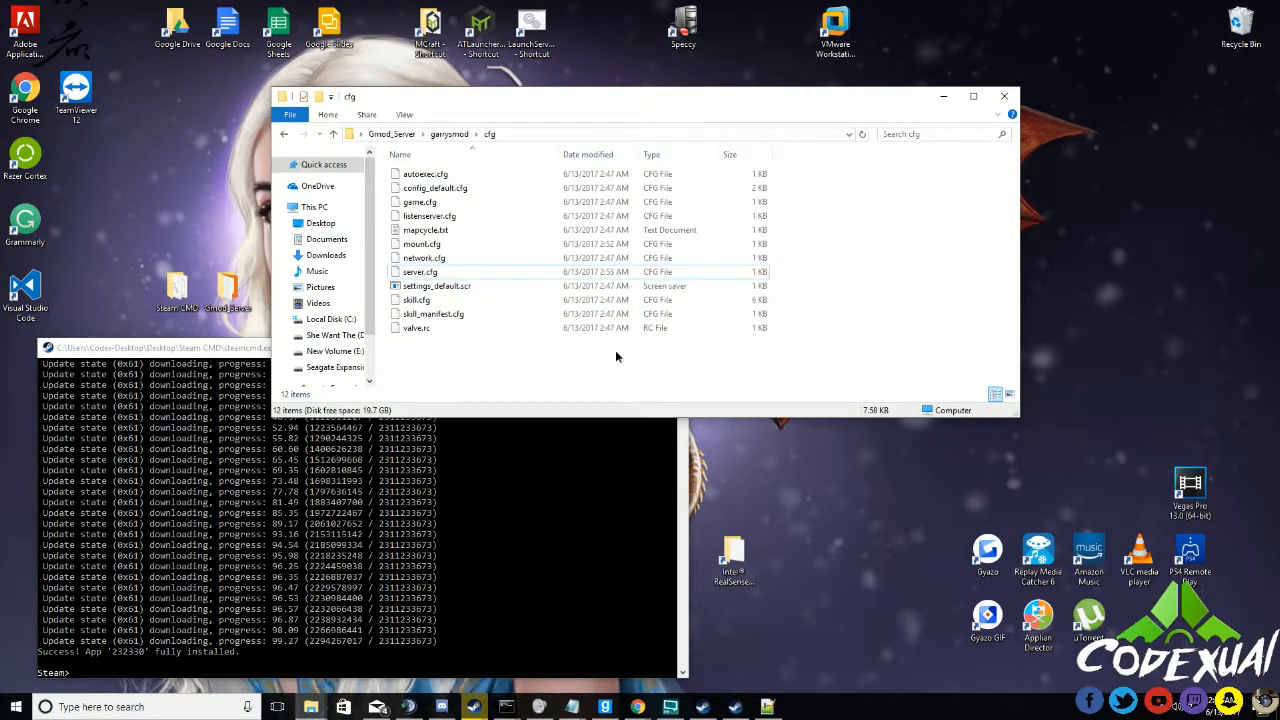
key("BackSpace")
double_click(537, 347)
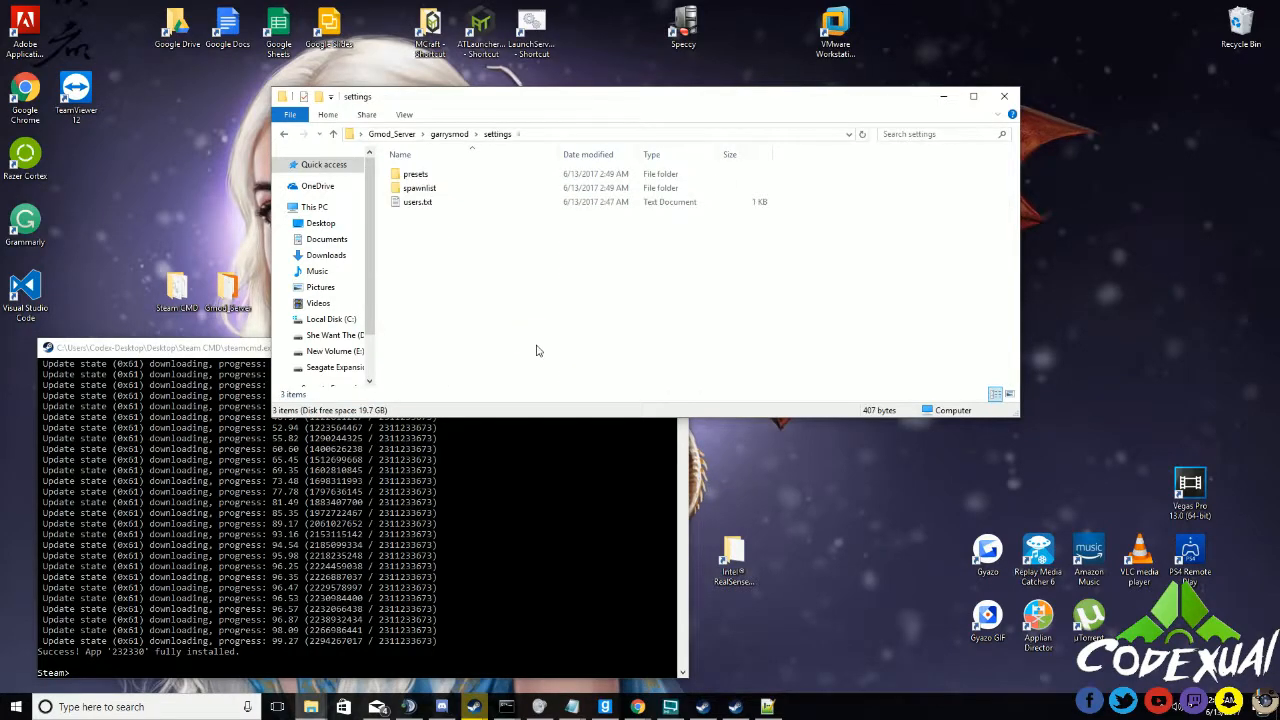
key("BackSpace")
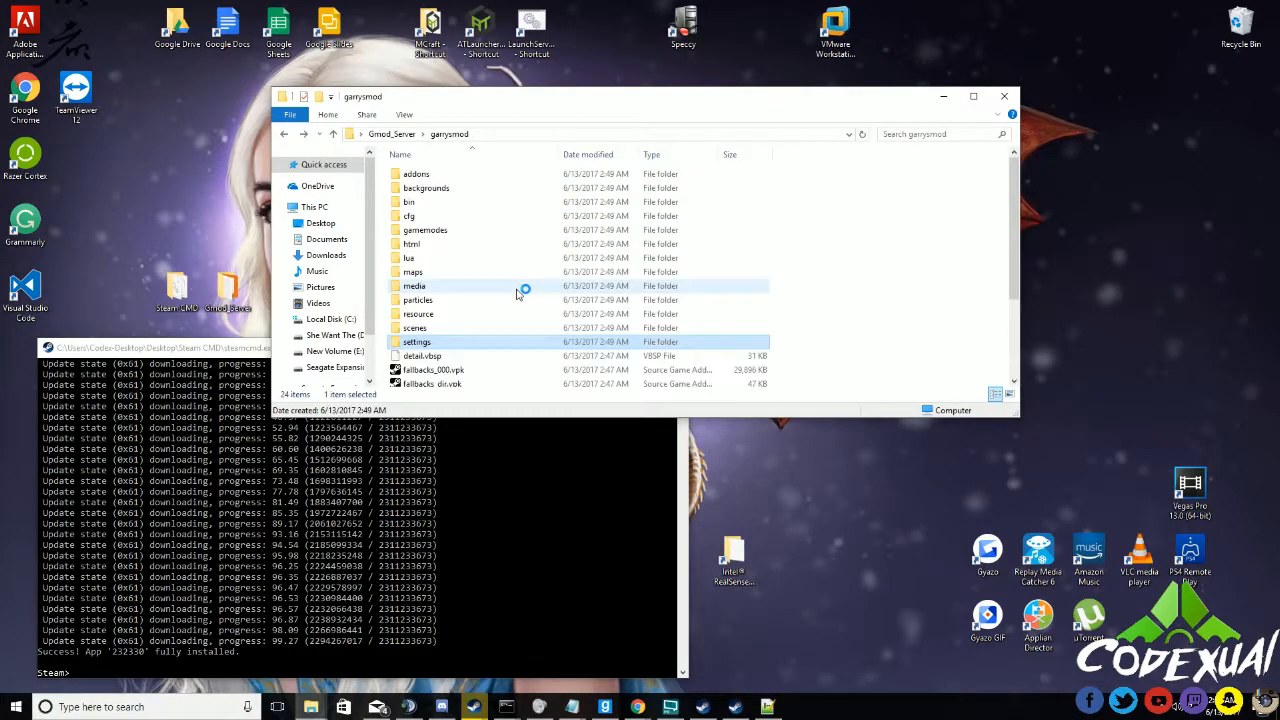
key("BackSpace")
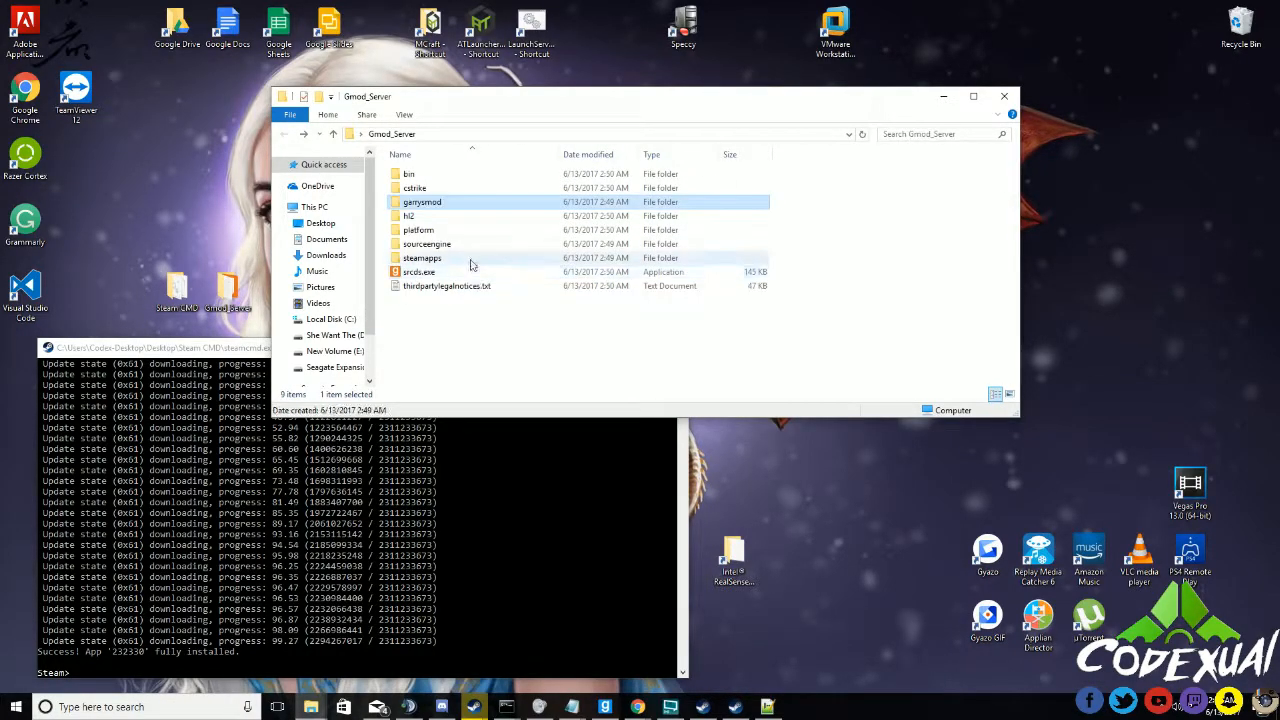
double_click(433, 203)
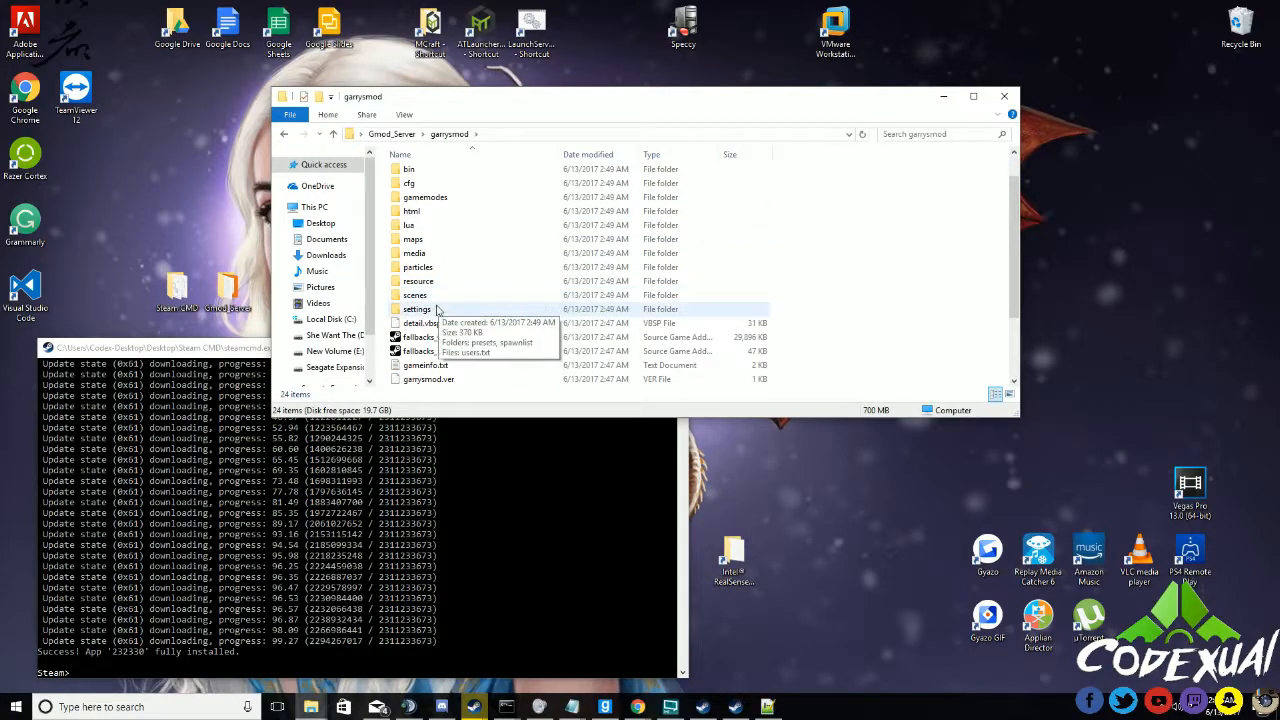
double_click(436, 309)
double_click(418, 204)
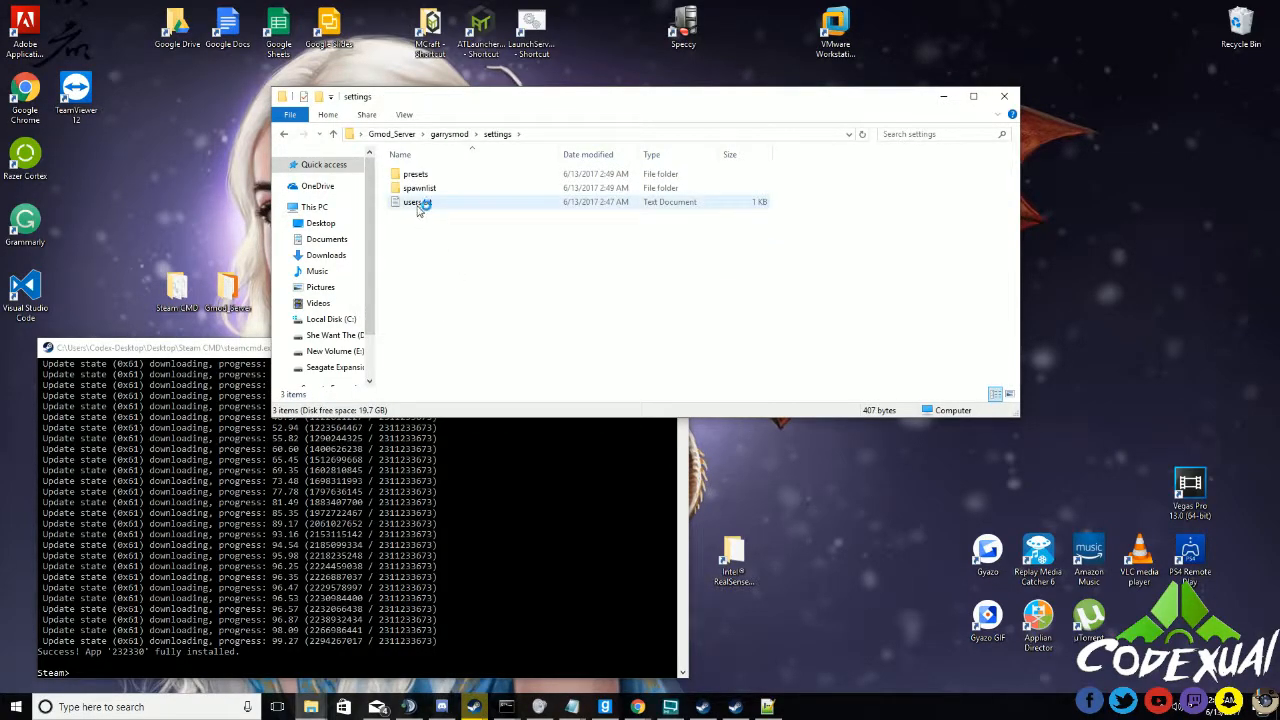
- Review the superadmin and admin sections of users.txt and try uncommenting the sample garry entry under superadmin
left_click_drag(600, 233, 381, 94)
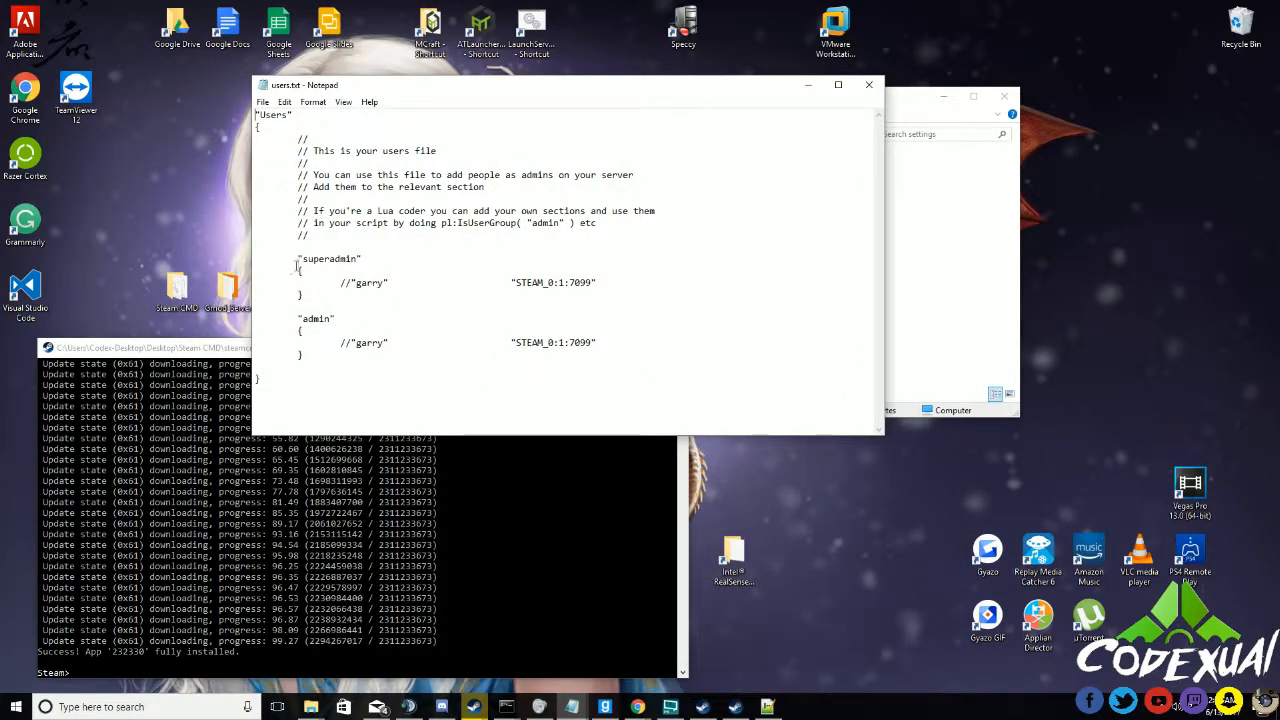
left_click_drag(303, 259, 355, 259)
left_click_drag(303, 318, 331, 318)
left_click_drag(515, 283, 593, 283)
left_click_drag(357, 283, 348, 283)
key("BackSpace")
key("BackSpace")
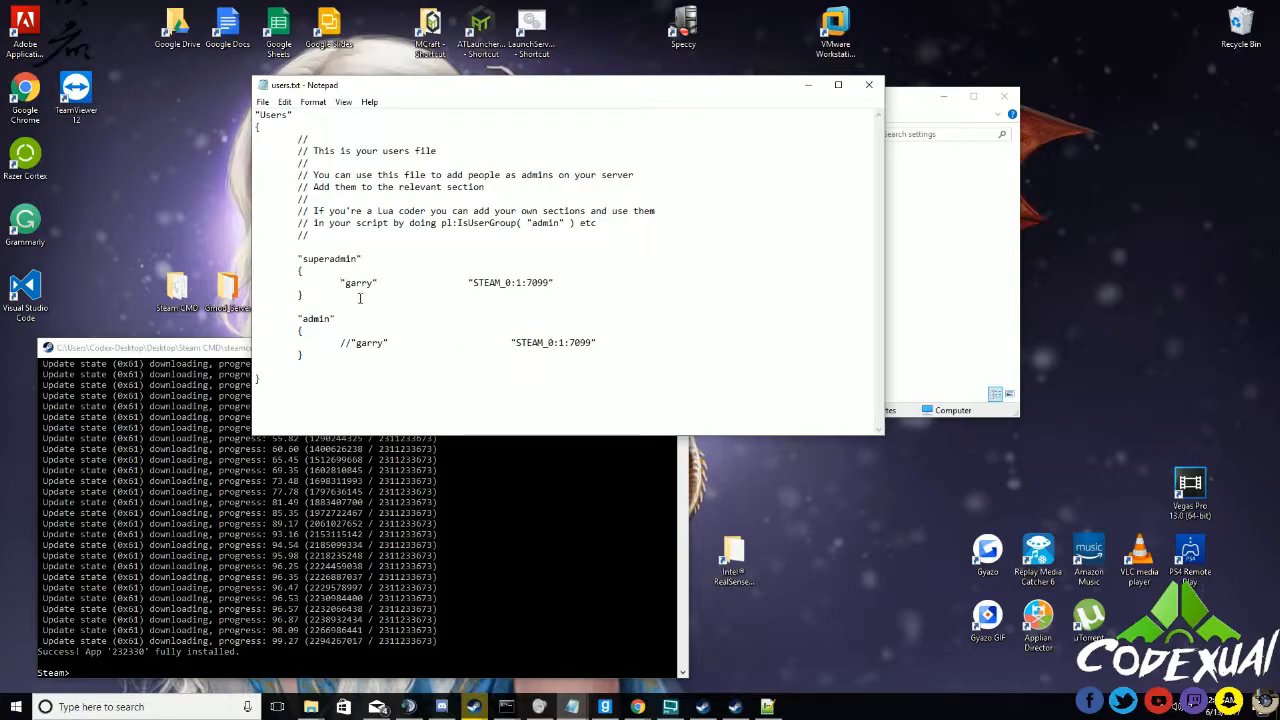
- Check the name and Steam ID values of the superadmin garry entry and comment it out again with //
left_click_drag(345, 283, 373, 283)
left_click_drag(473, 284, 554, 283)
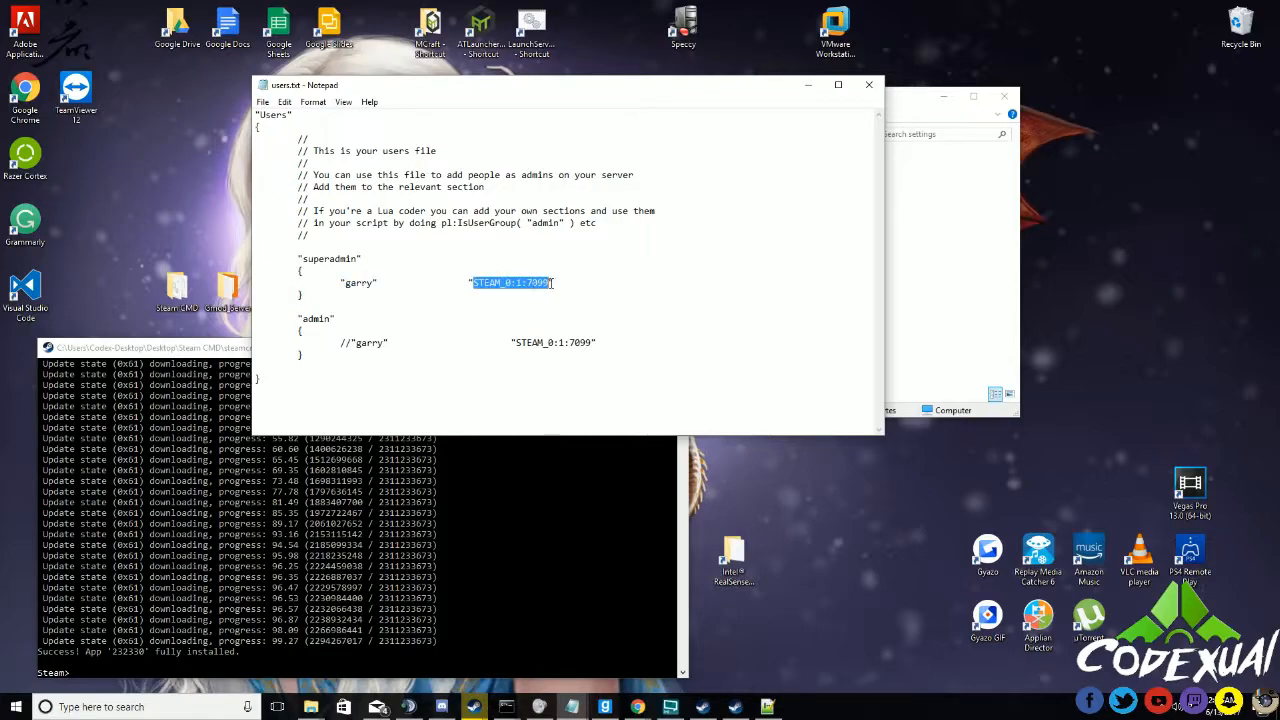
left_click(344, 283)
type("//")
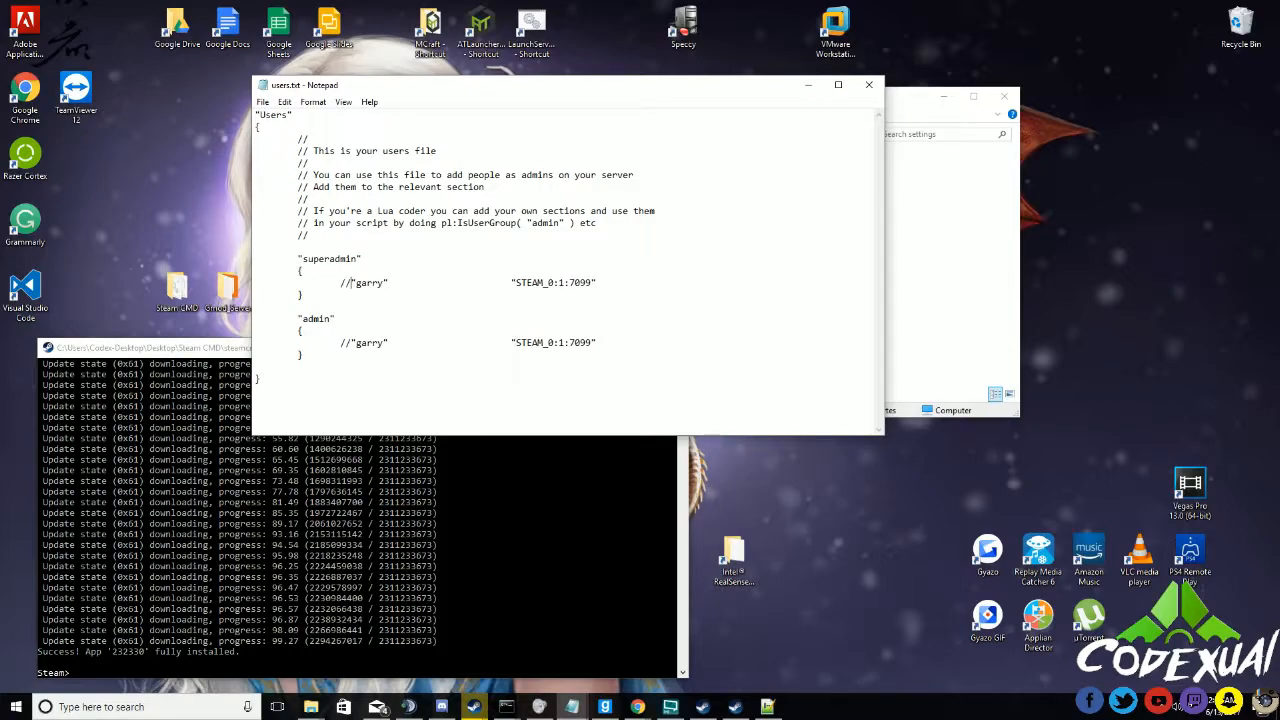
- Switch to Chrome and search Google for "find my steam id"
left_click(637, 707)
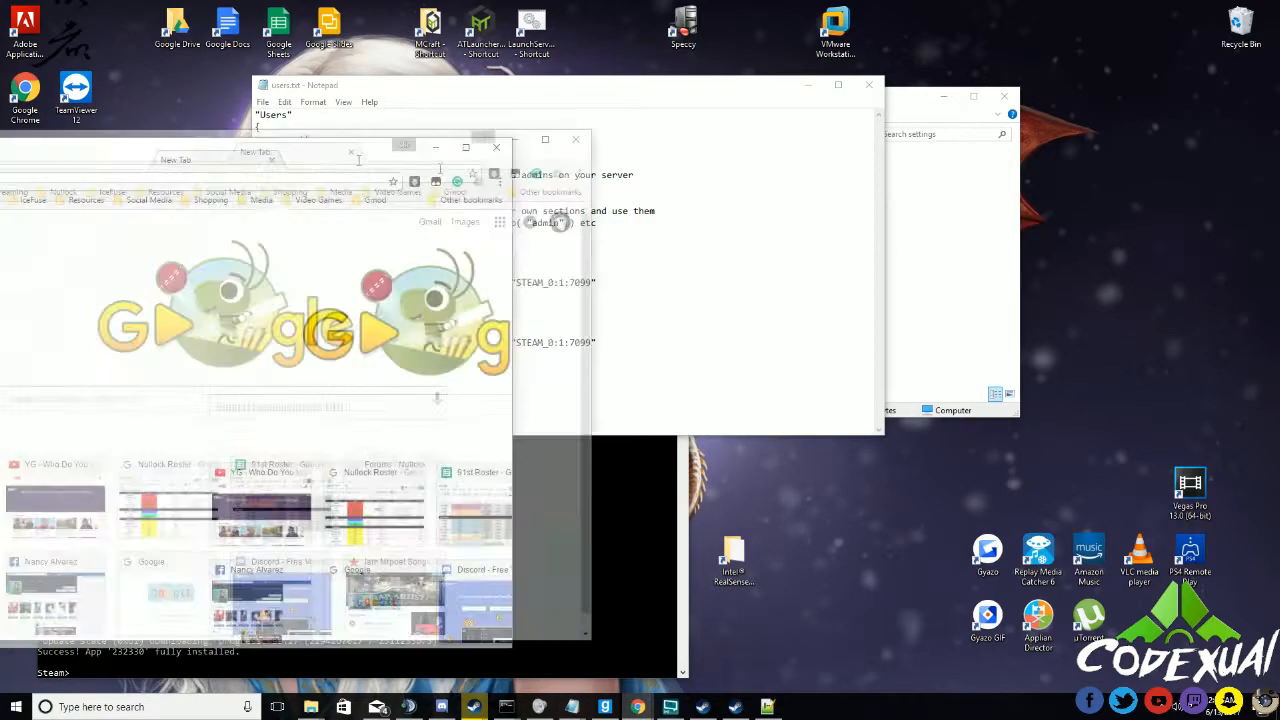
left_click_drag(567, 58, 562, 60)
left_click_drag(449, 17, 579, 52)
left_click(433, 301)
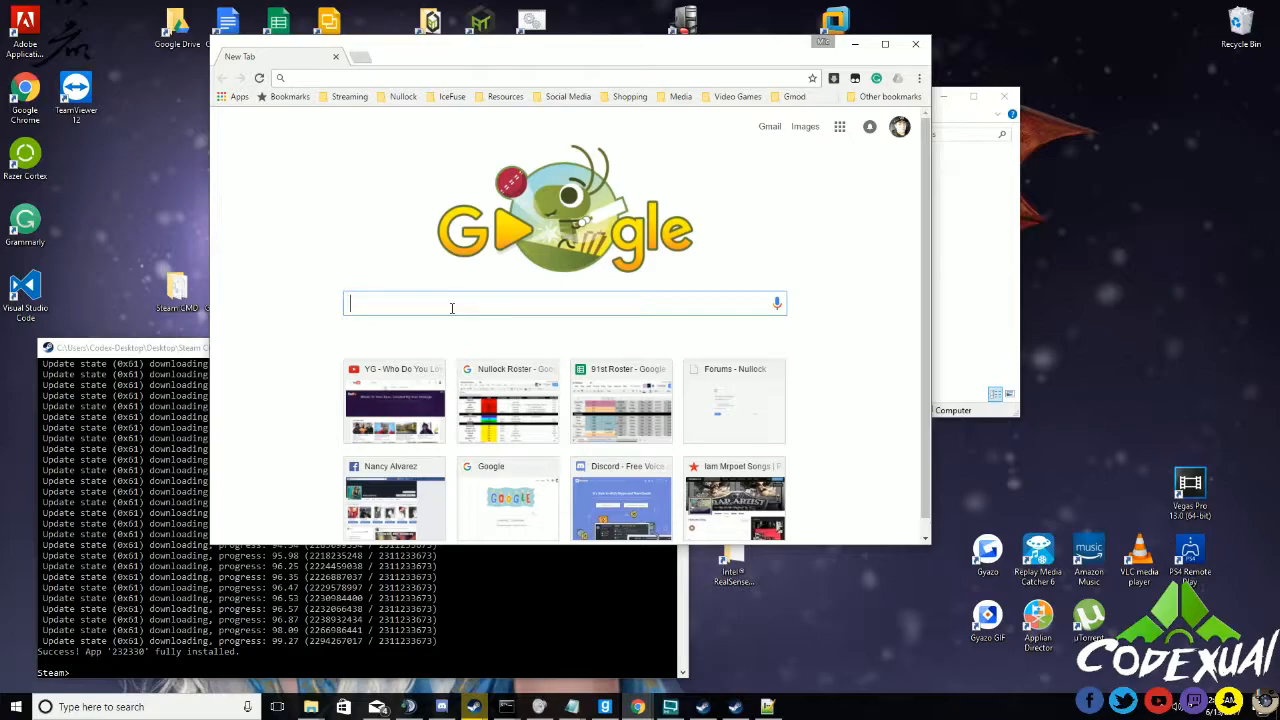
type("find my steam id")
key("Return")
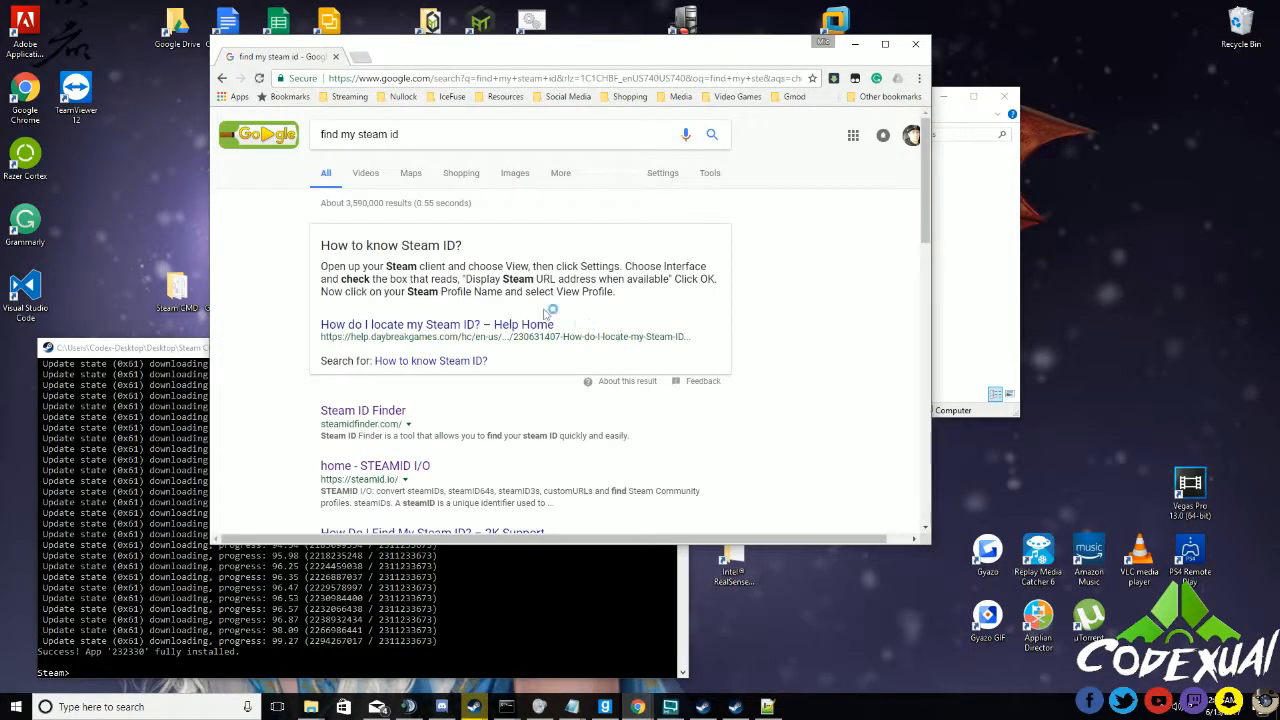
- Open the Steam ID Finder site from the results and go to its basic Steam ID lookup field
scroll(423, 363, "down", 1)
left_click(362, 343)
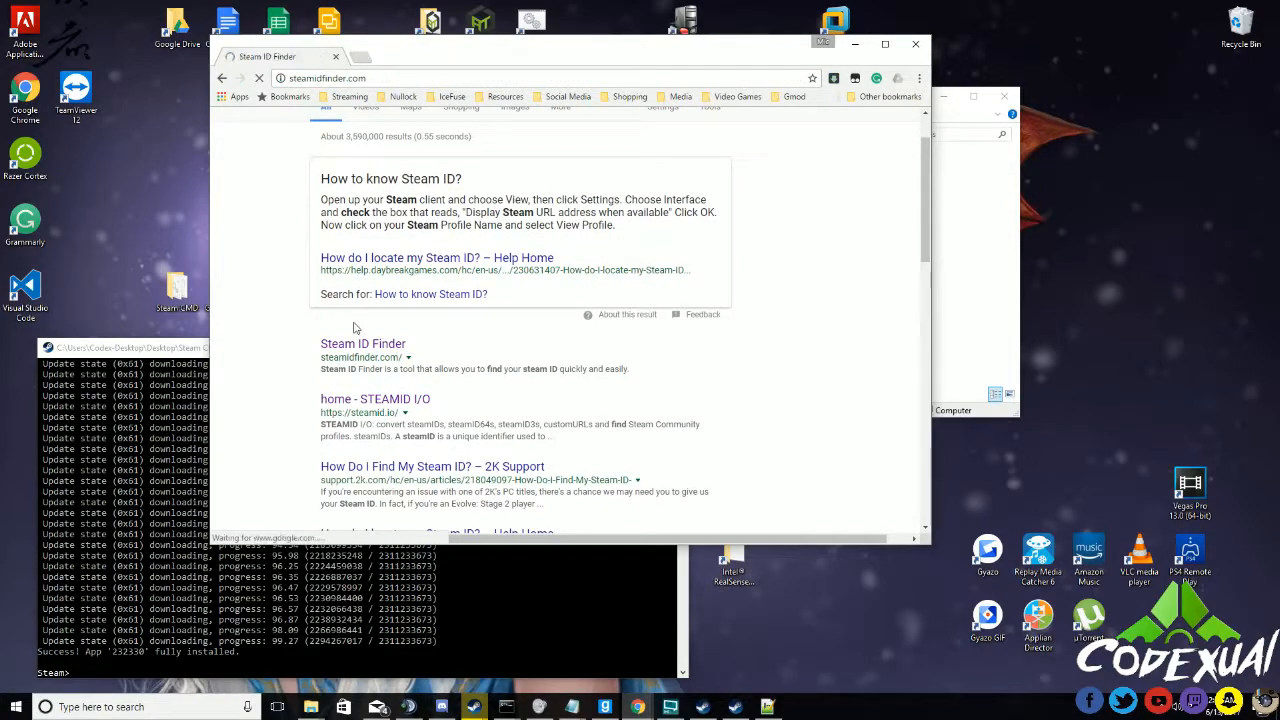
scroll(413, 394, "down", 2)
left_click(398, 355)
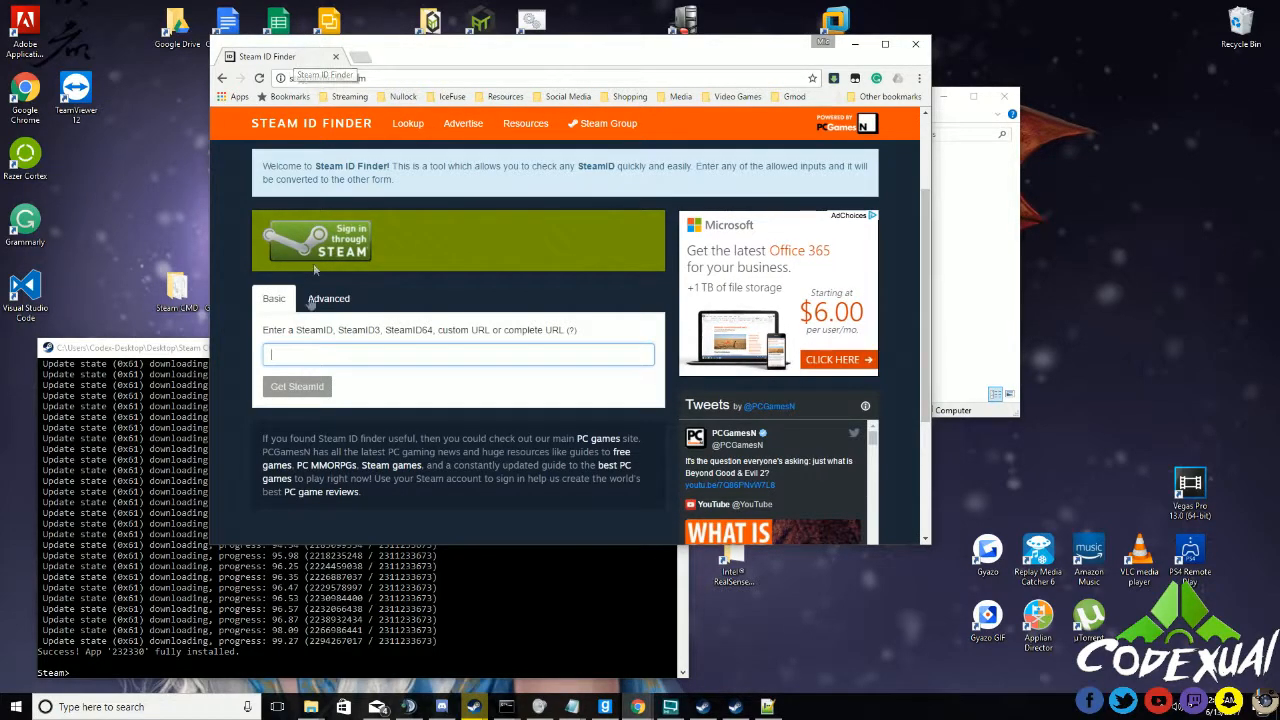
left_click(326, 362)
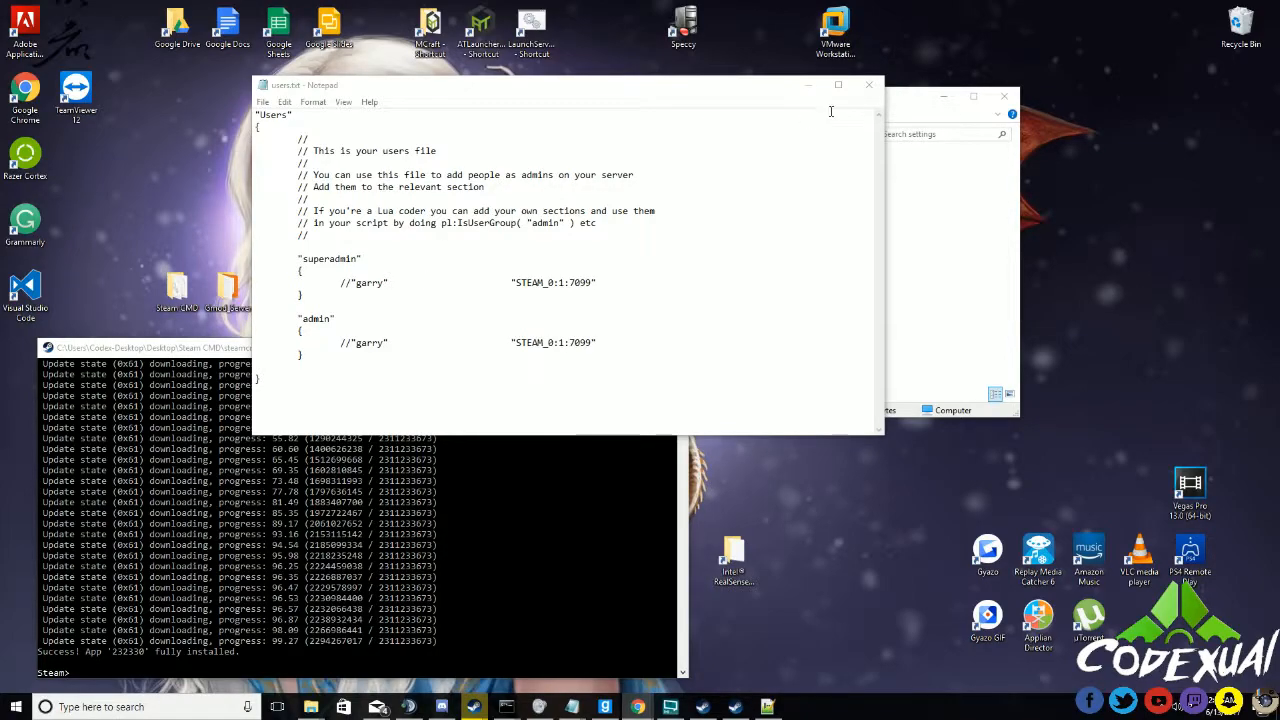
- Close users.txt without saving the changes and return to the main Gmod_Server folder
left_click(868, 84)
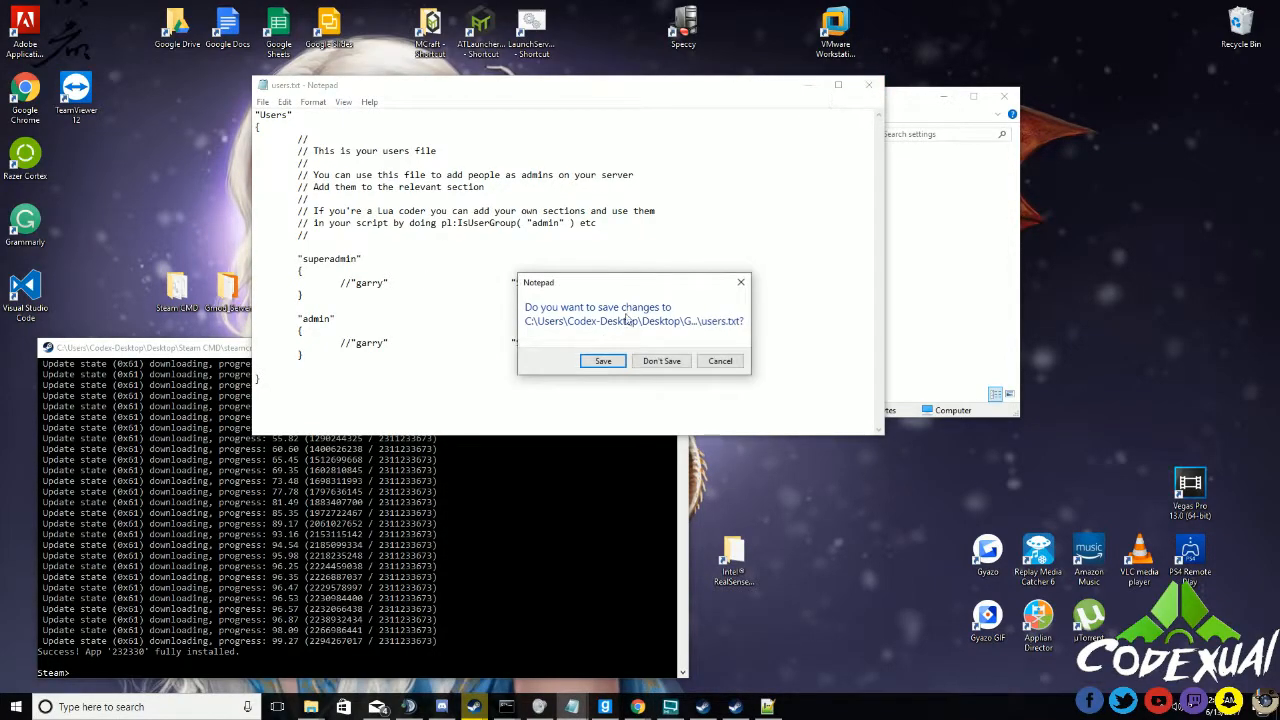
left_click(661, 361)
key("alt+Up")
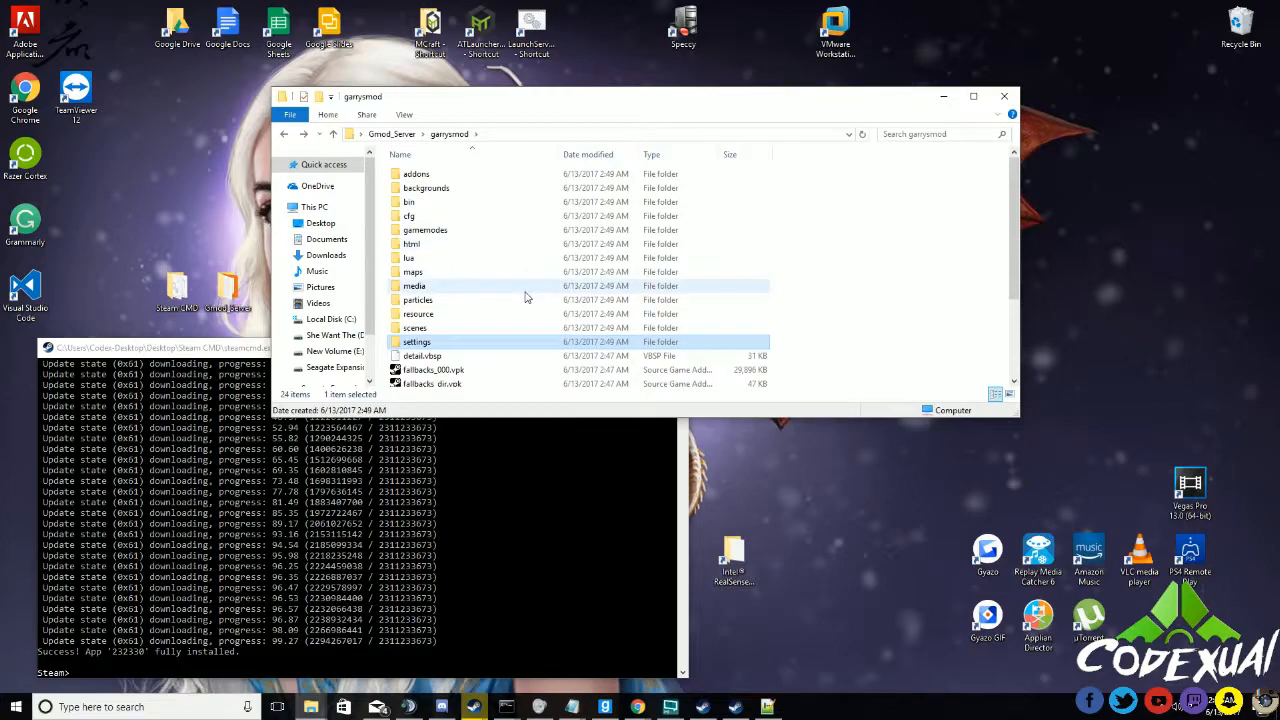
scroll(526, 297, "down", 3)
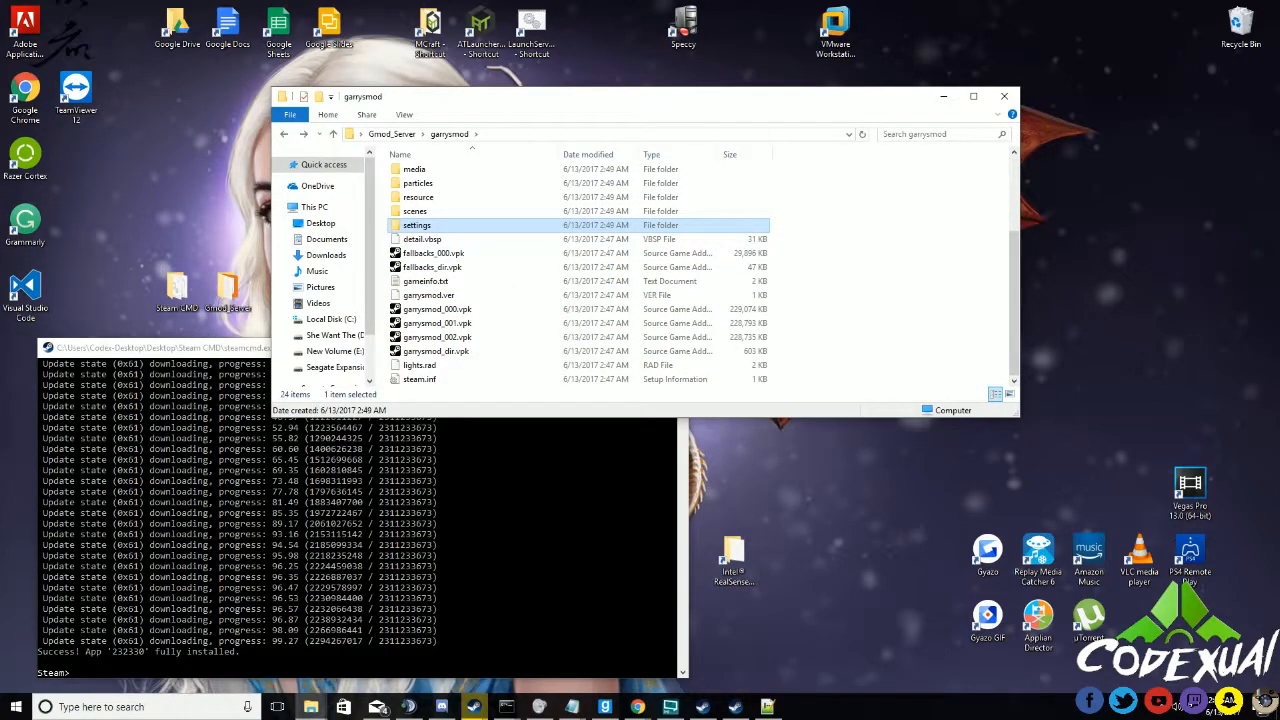
left_click(638, 707)
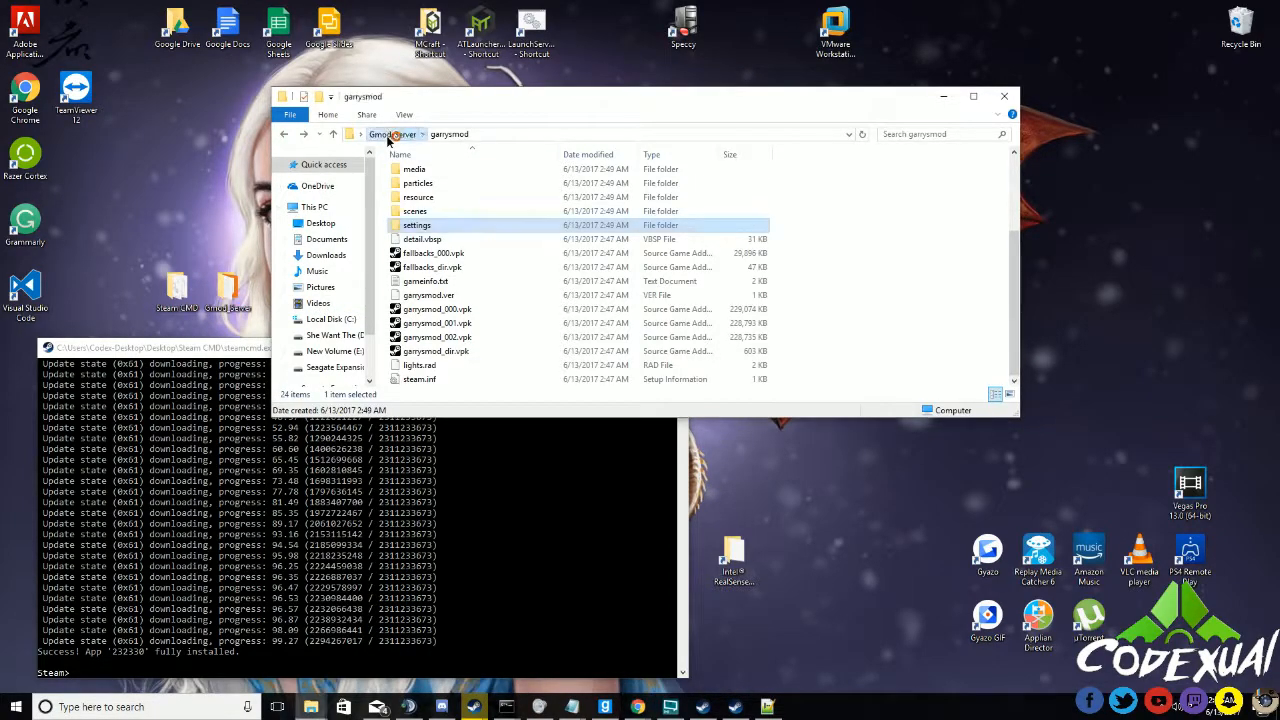
left_click(391, 134)
left_click(418, 350)
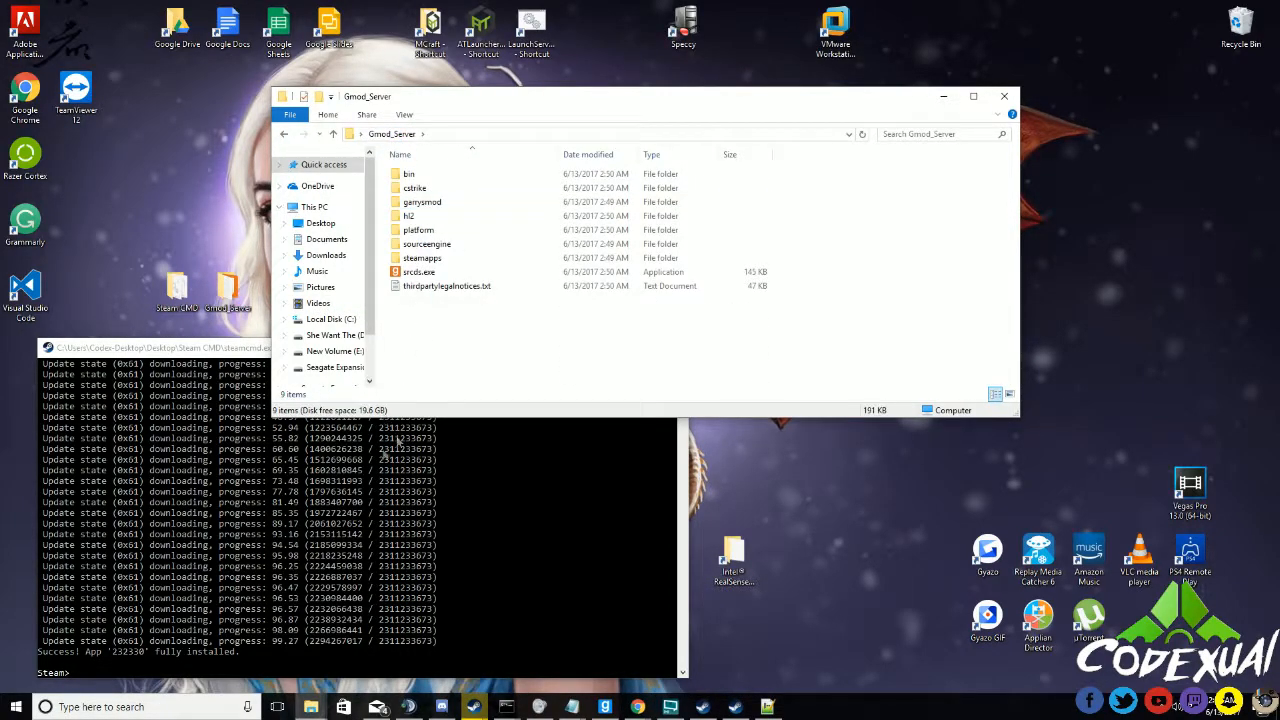
left_click(18, 707)
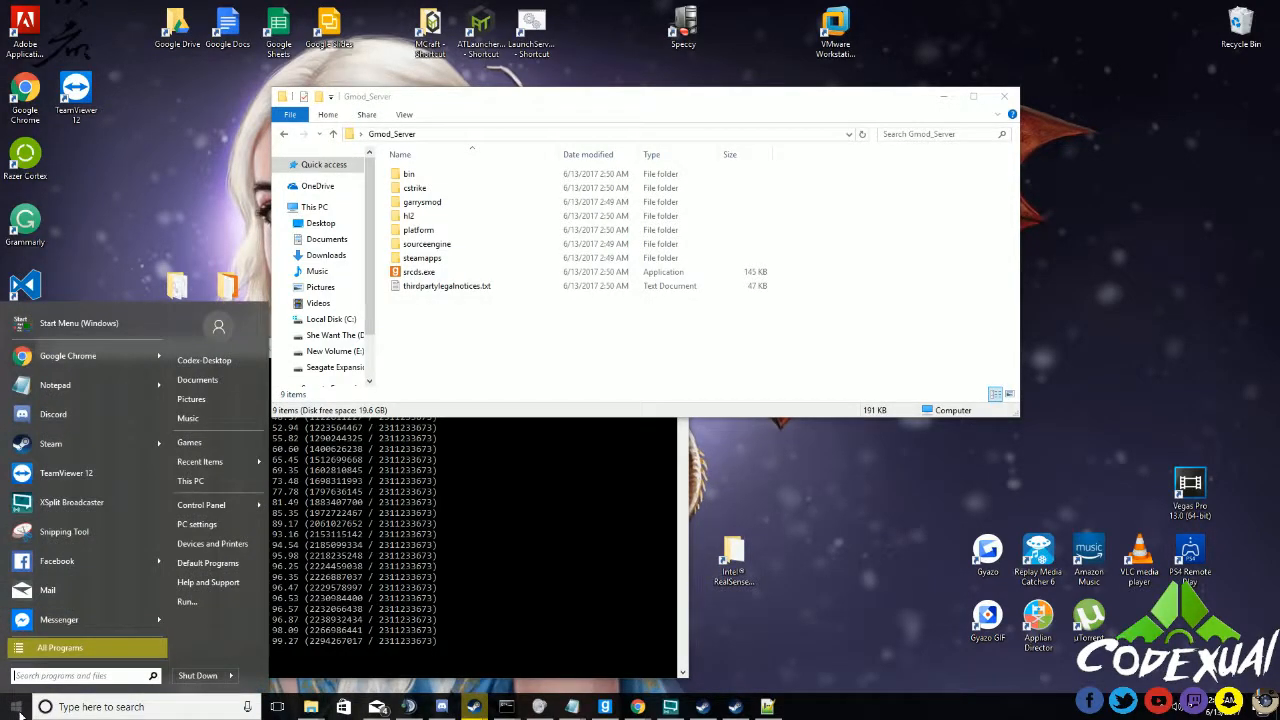
type("notepad")
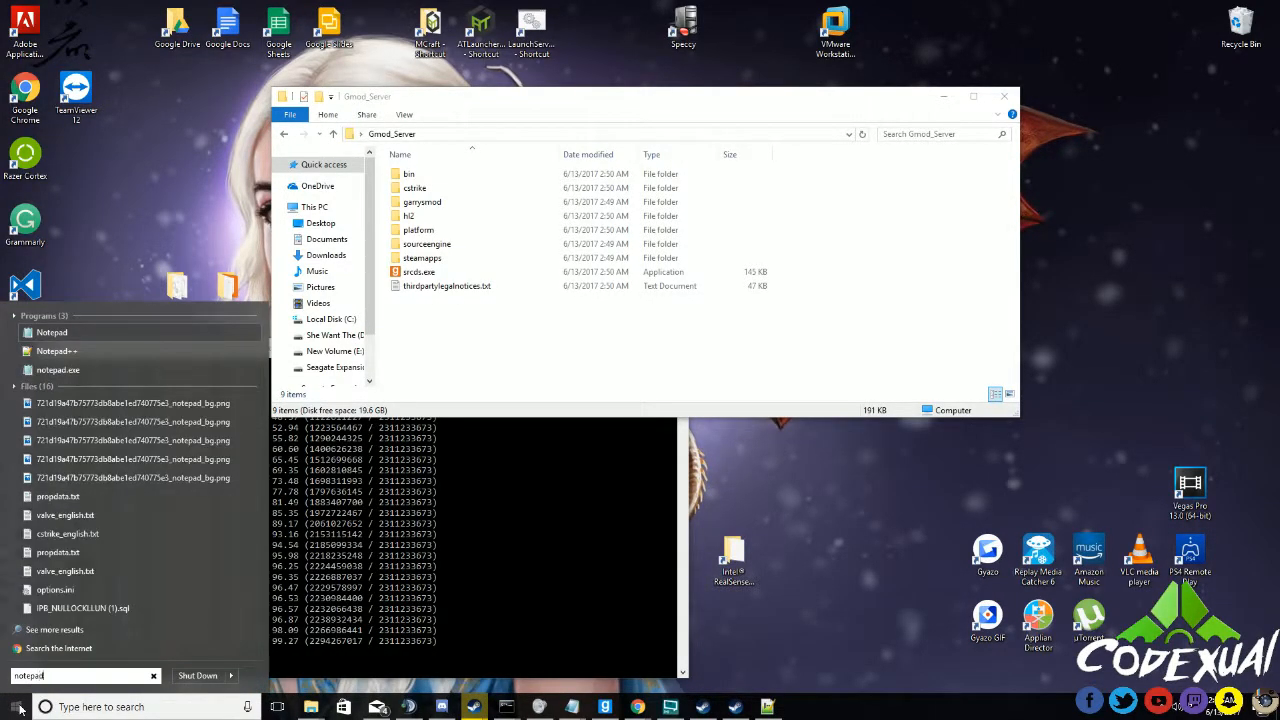
left_click(60, 333)
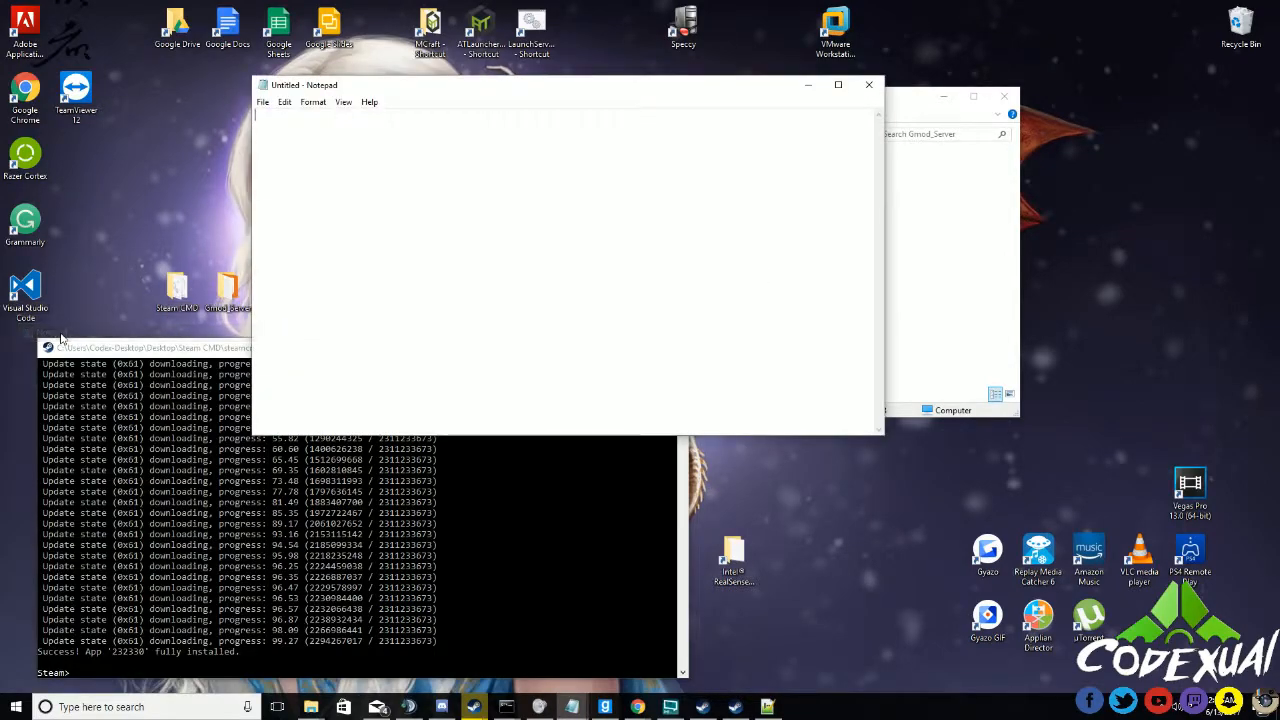
type("@echo off cls echo Protecting srcds from crashes... echo If you want to close srcds and this script, close the srcds window and type Y depending on your language followed by Enter. title srcds.com Watchdog :srcds echo (%time%) srcds started. start /wait srcds.exe -console -game cstrike +map de_dust +maxplayers 16 echo (%time%) WARNING: srcds closed or crashed, restarting.")
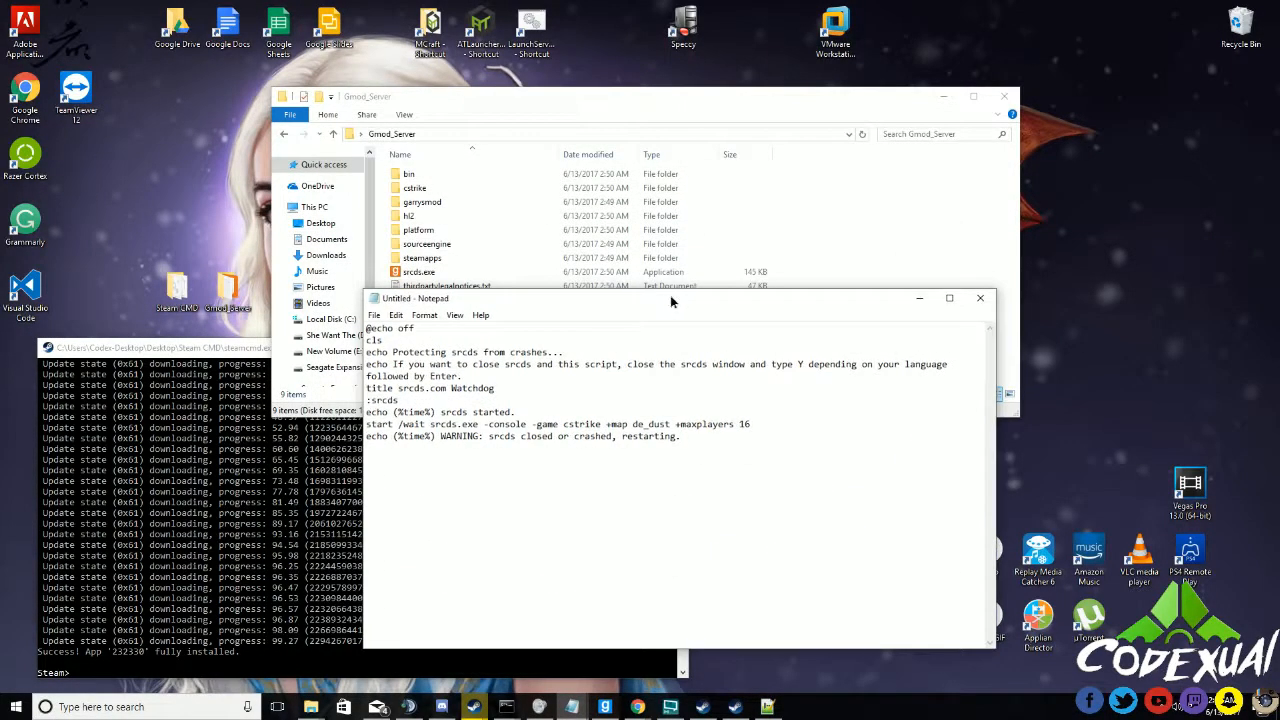
- Save the script as "Gmod Server Start.bat" in the Gmod_Server folder on the Desktop
left_click(374, 315)
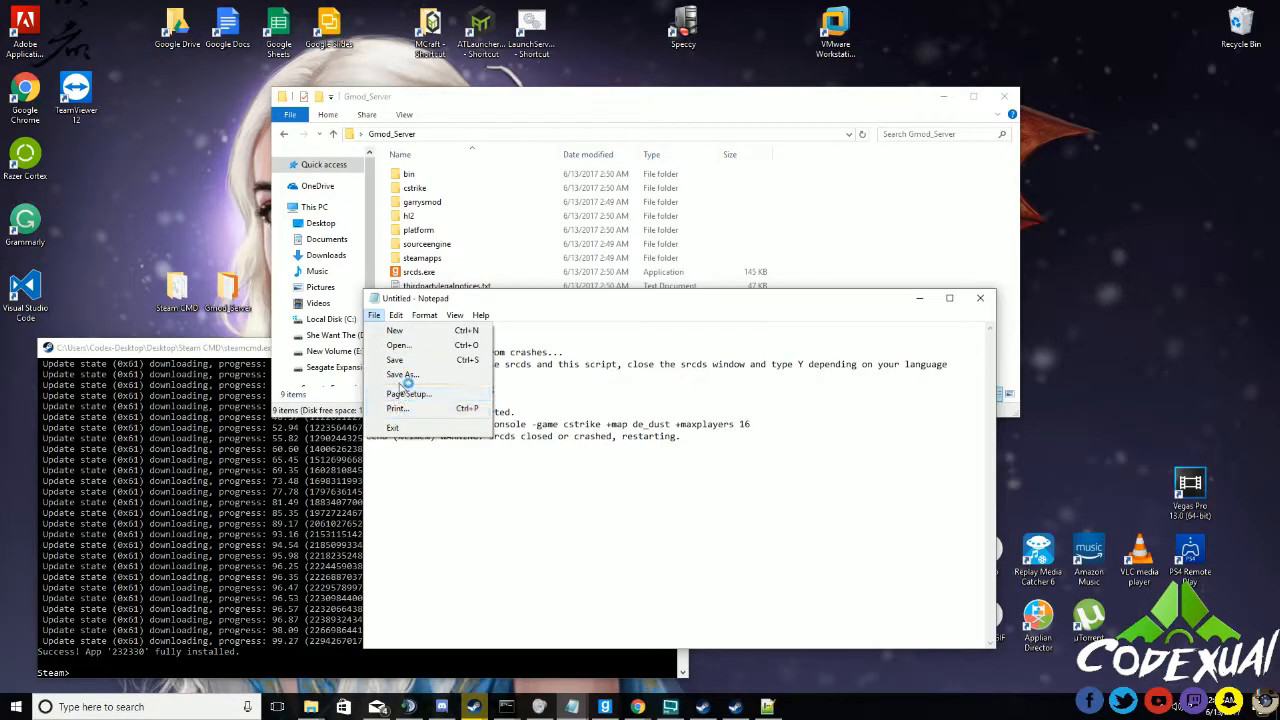
left_click(400, 374)
left_click(335, 206)
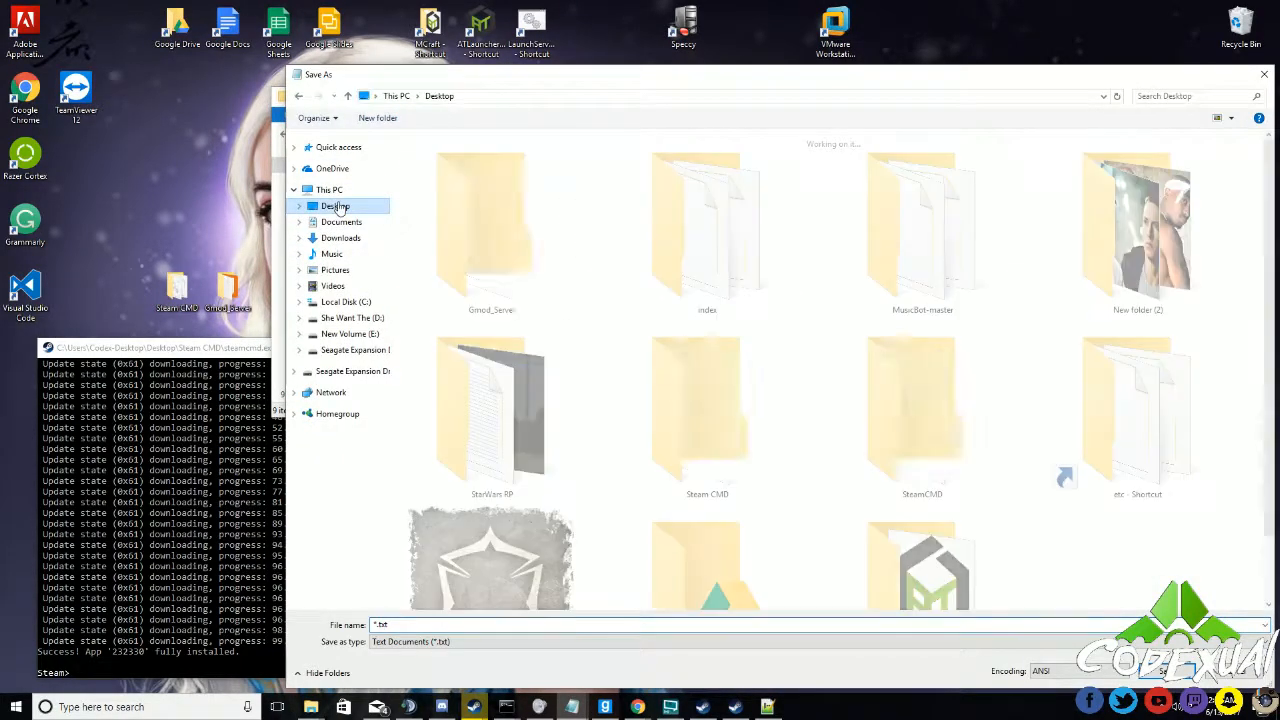
double_click(490, 230)
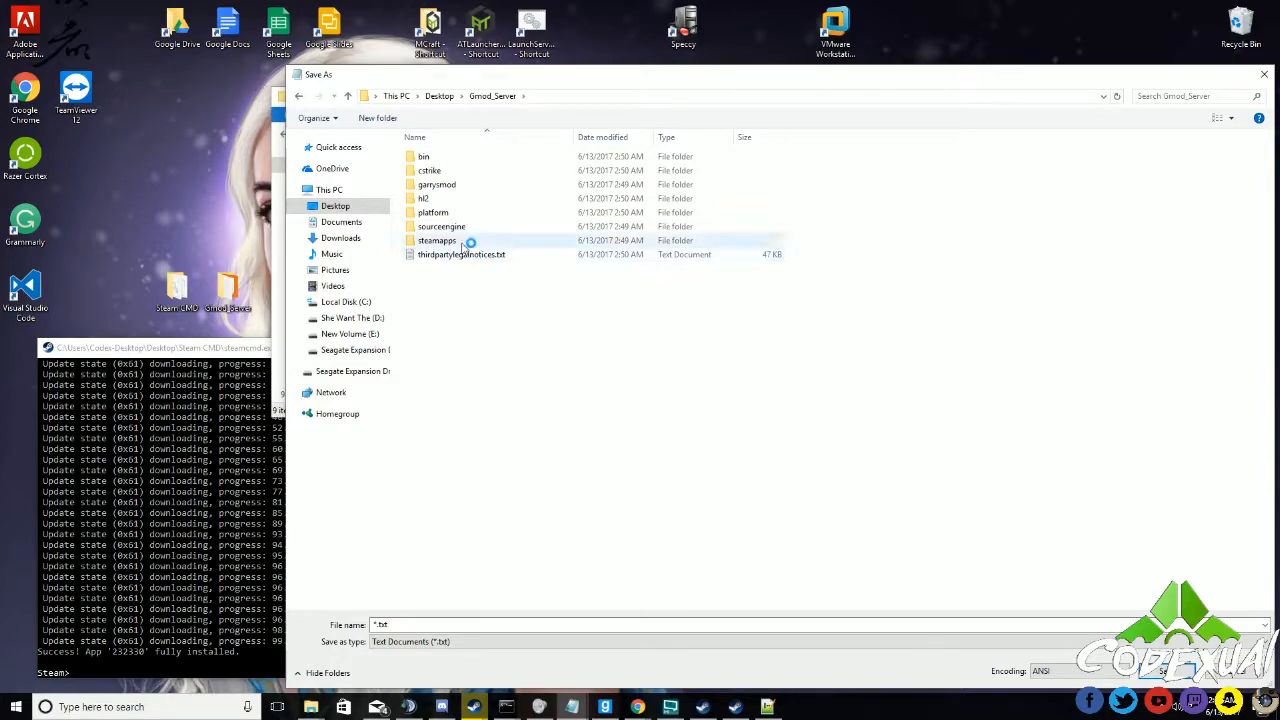
left_click(384, 624)
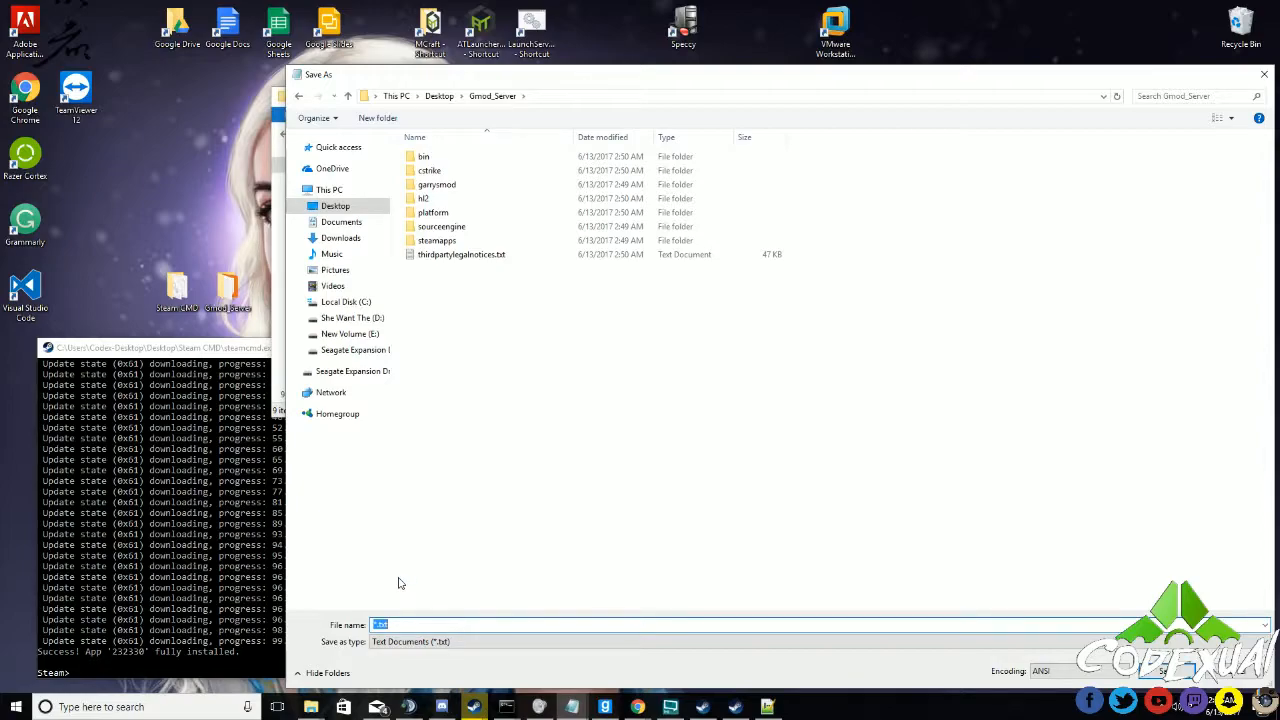
type("Gmod Server Stat")
type("t")
key("Return")
type(".bat")
left_click(1192, 670)
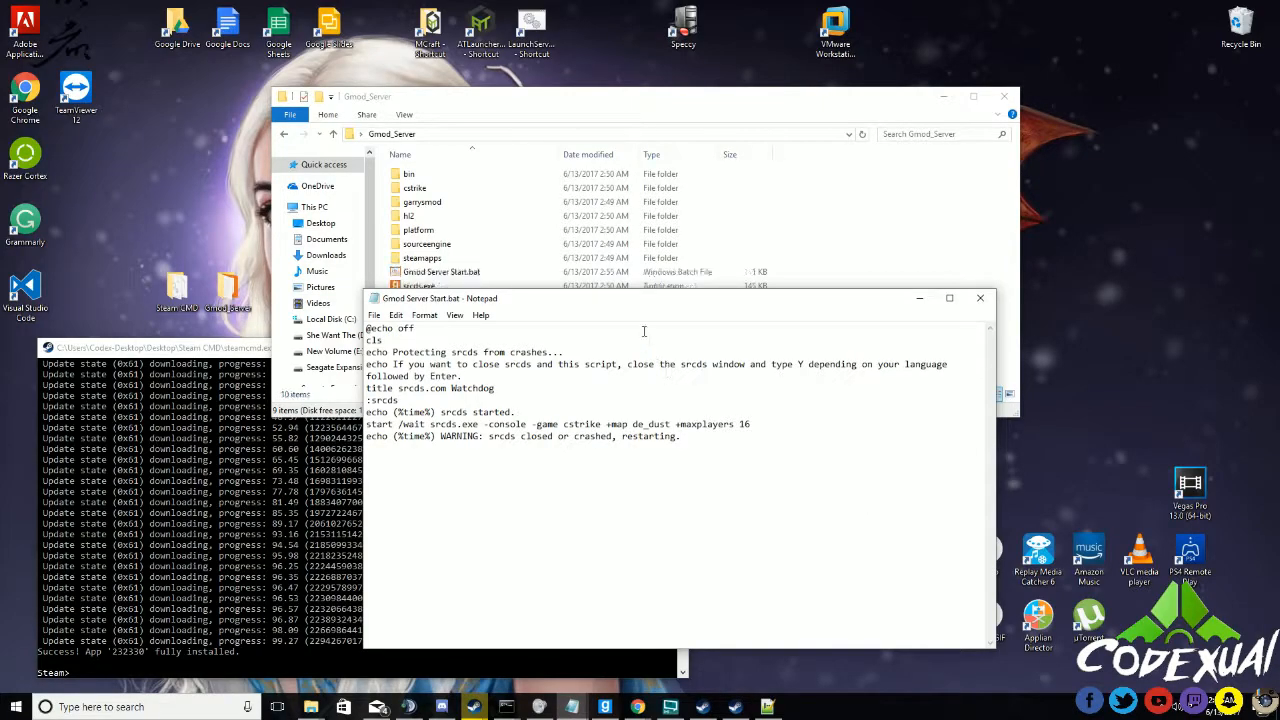
- Replace cstrike with garrysmod as the -game value in the batch script's start line
left_click_drag(651, 306, 596, 320)
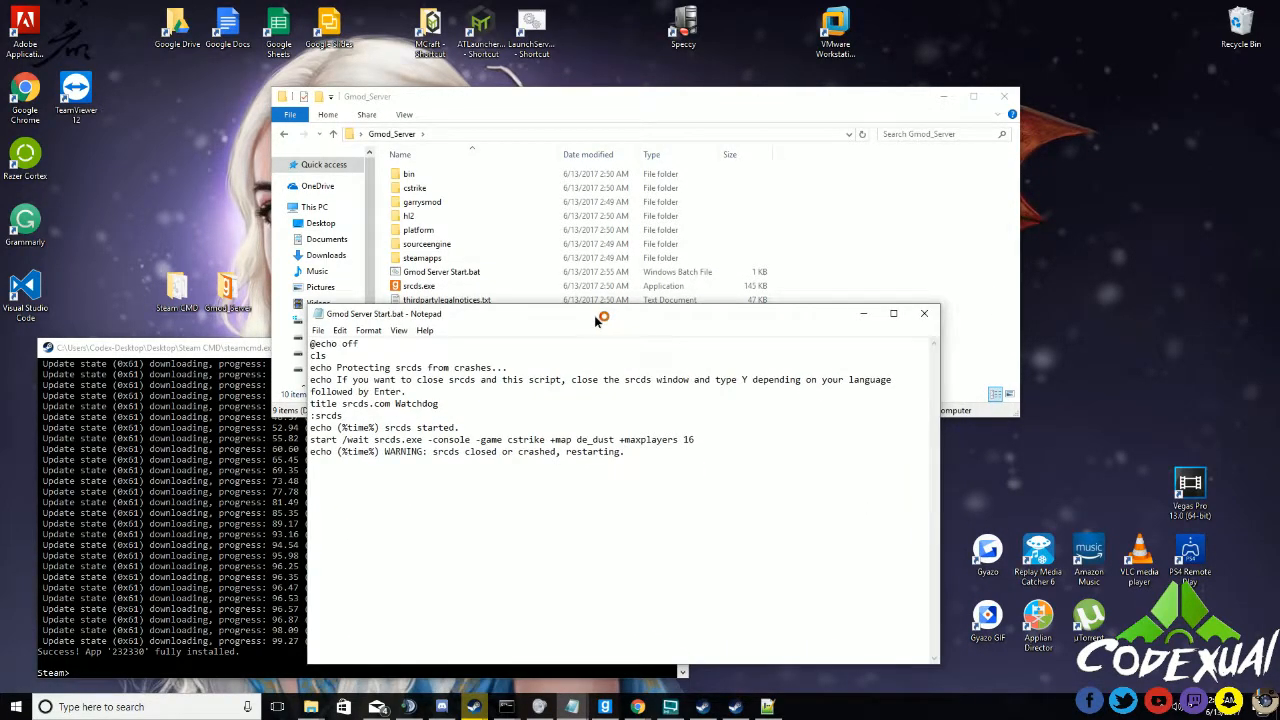
left_click(430, 287)
left_click(567, 451)
key("ctrl+a")
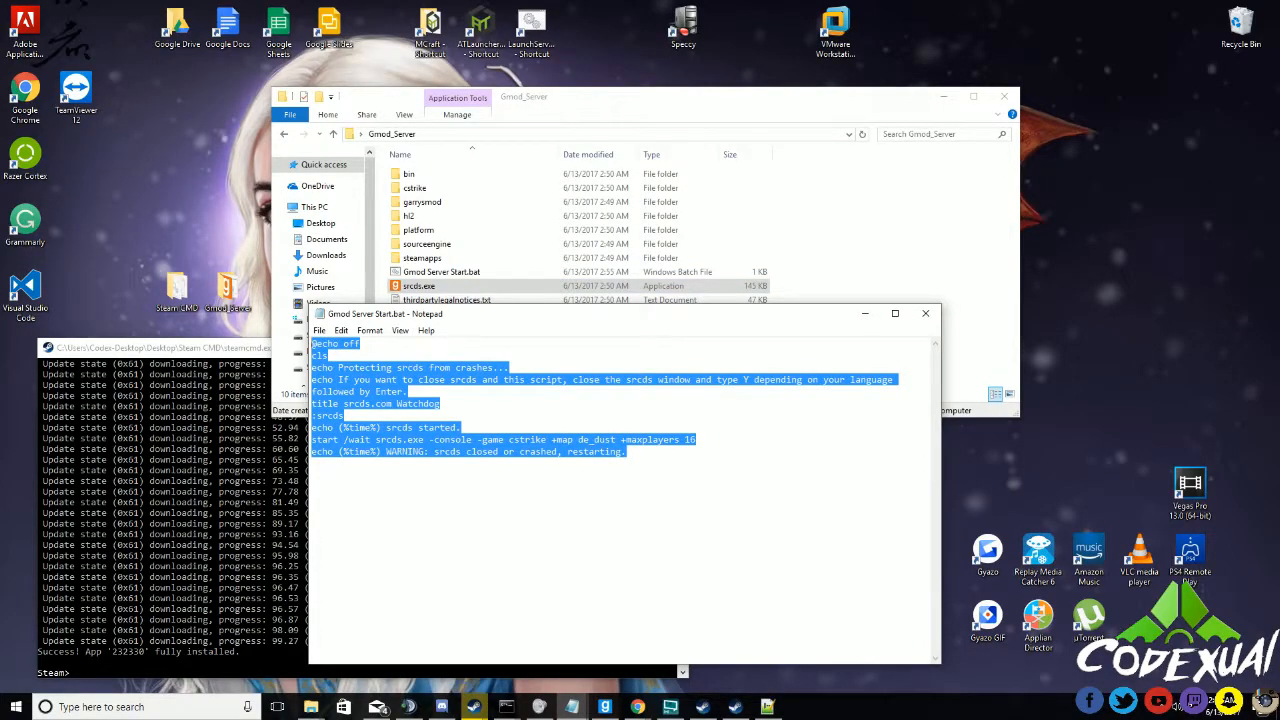
left_click(690, 505)
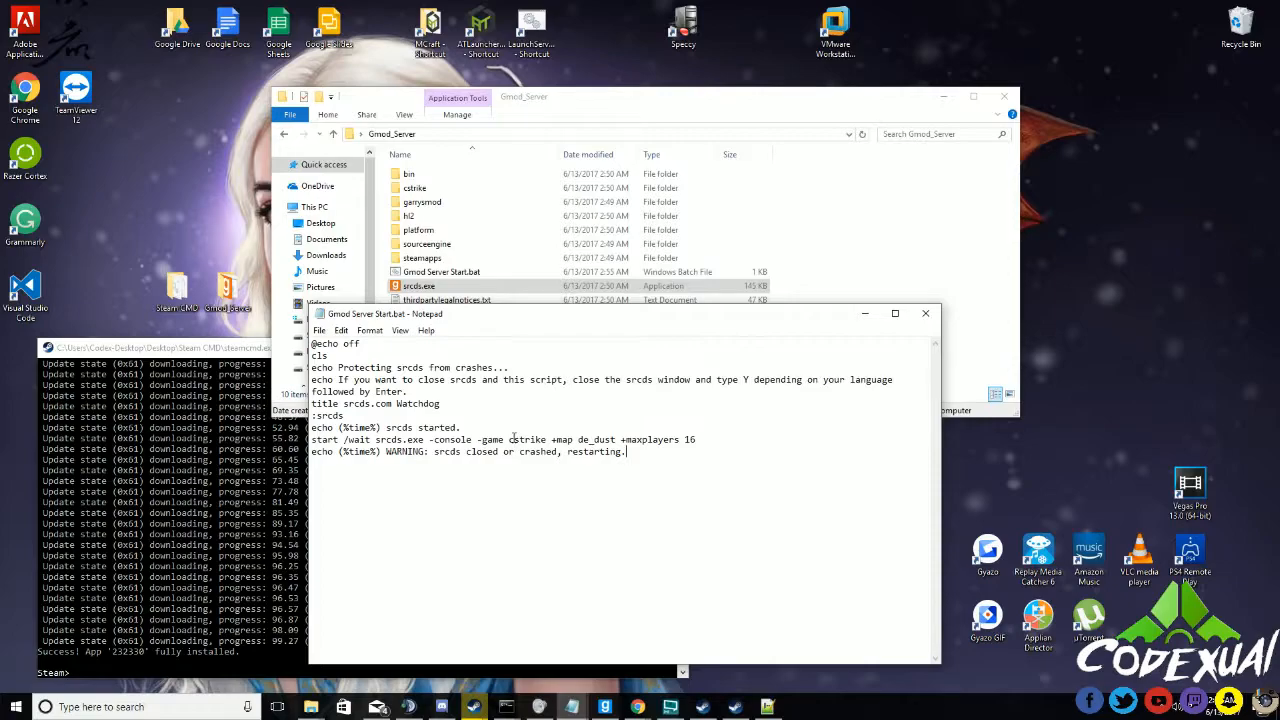
left_click_drag(509, 440, 547, 440)
type("garrysmod")
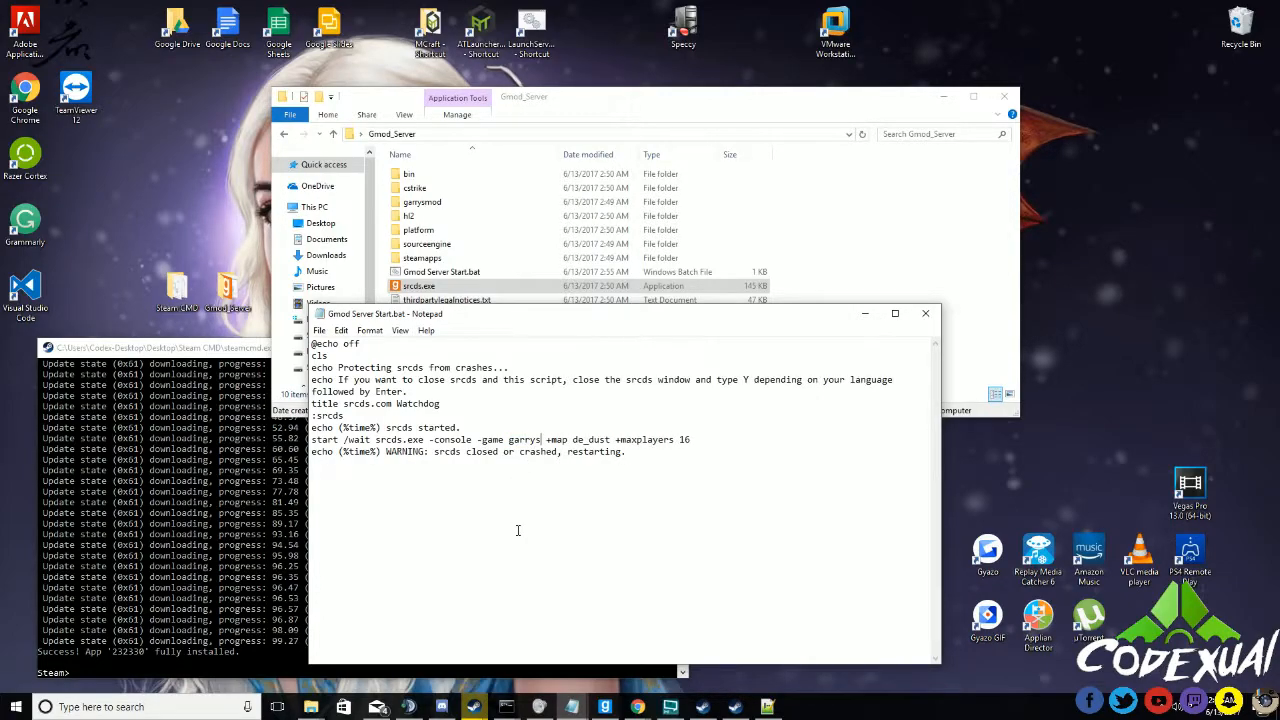
- Open the garrysmod\maps folder and look through its files for a replacement for the script's de_dust map
left_click_drag(567, 440, 627, 440)
double_click(584, 440)
left_click(589, 438)
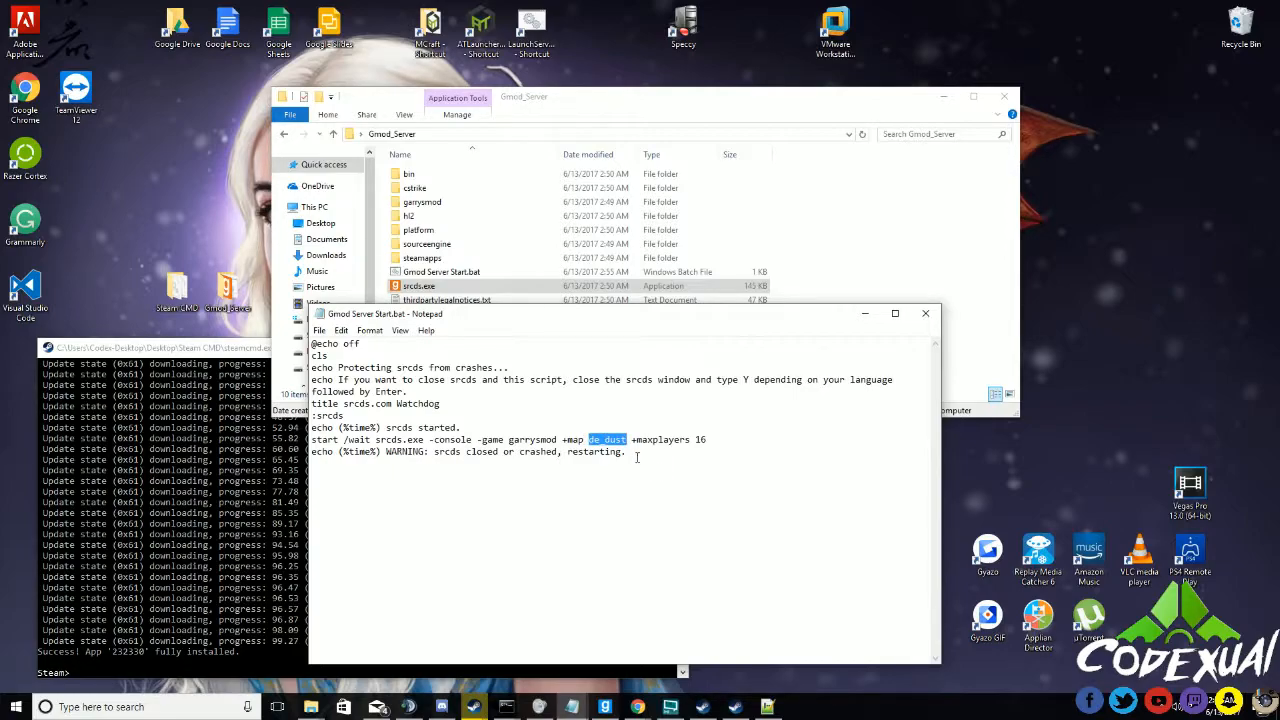
left_click(889, 246)
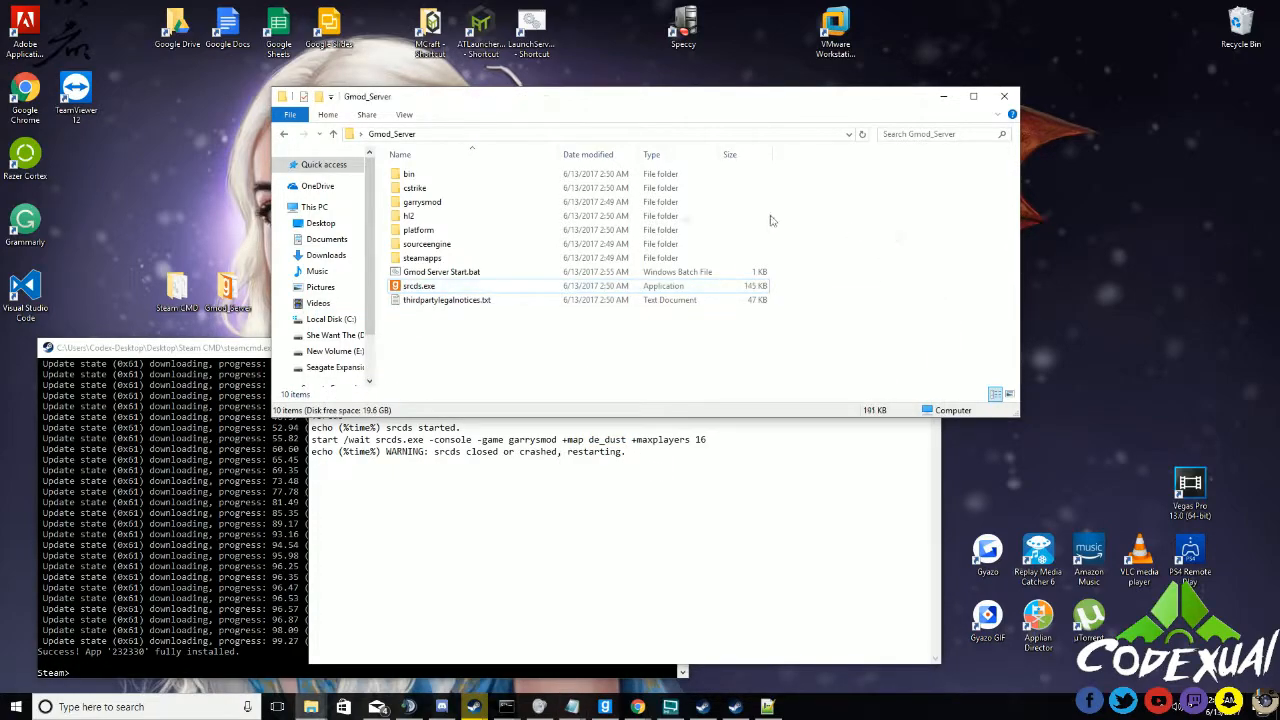
double_click(434, 206)
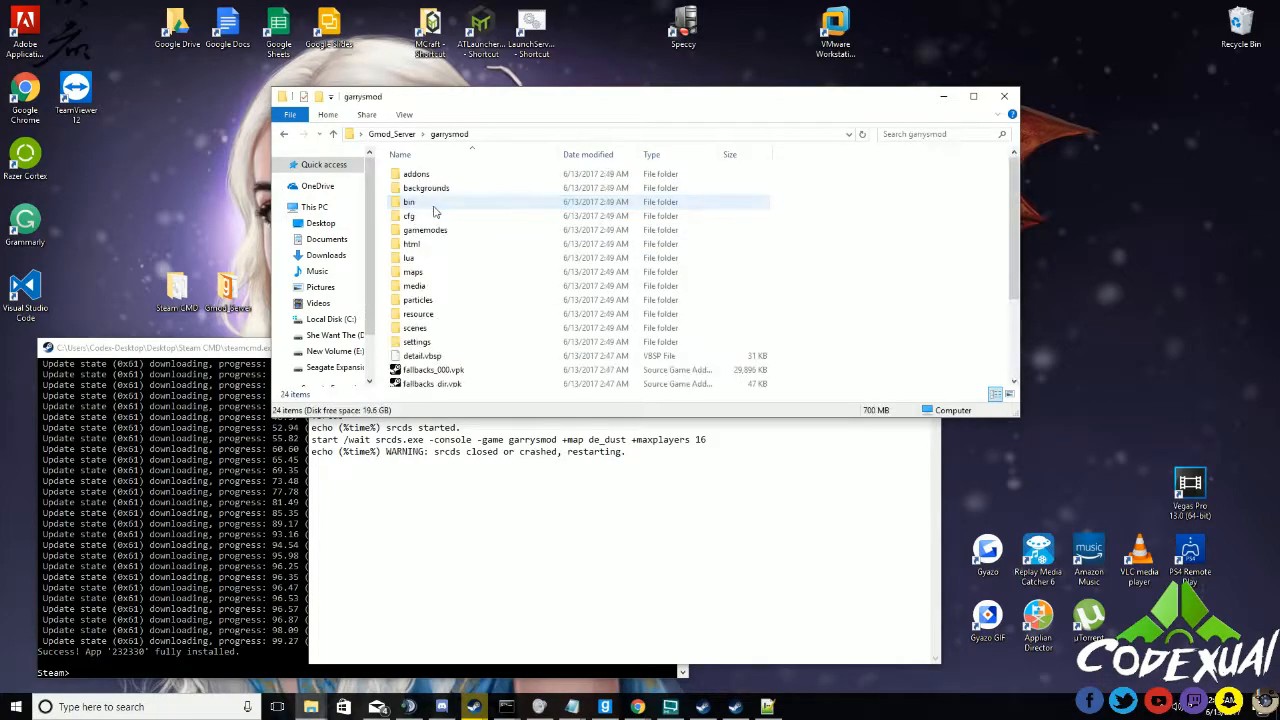
double_click(449, 272)
scroll(455, 300, "down", 3)
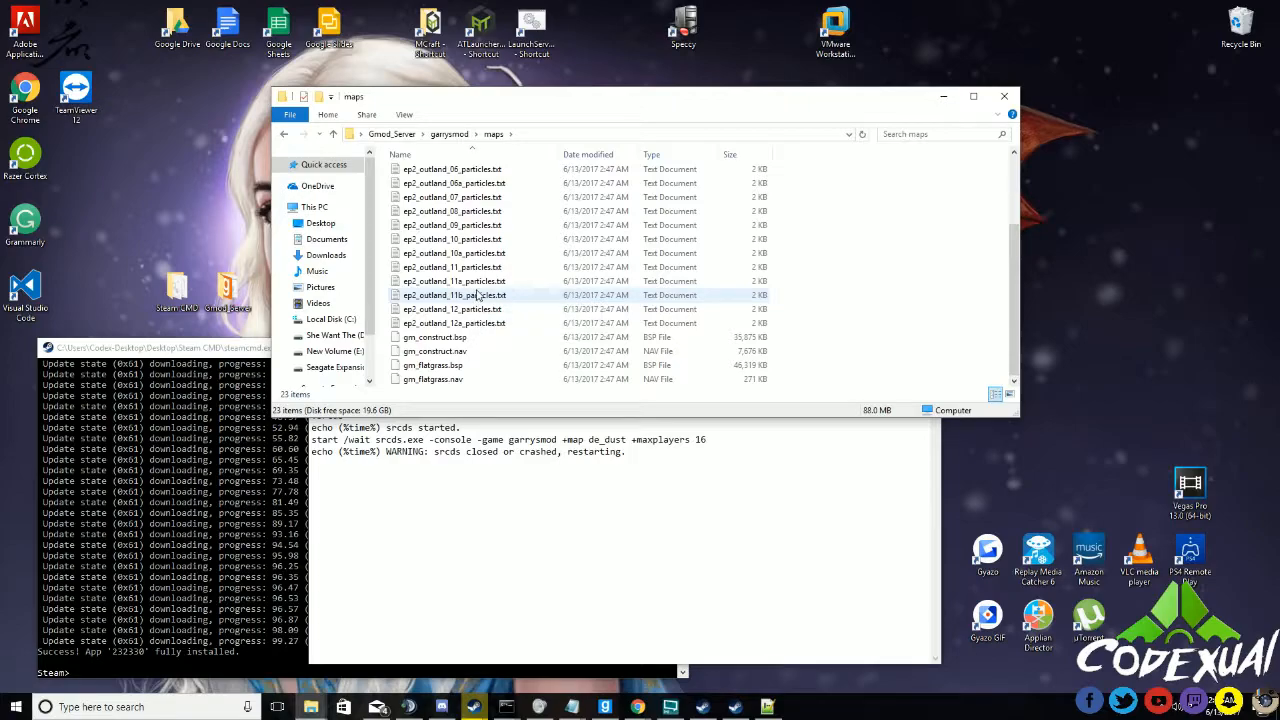
- Copy the gm_flatgrass map name from the maps folder and replace de_dust with it in the script's start line
left_click(448, 365)
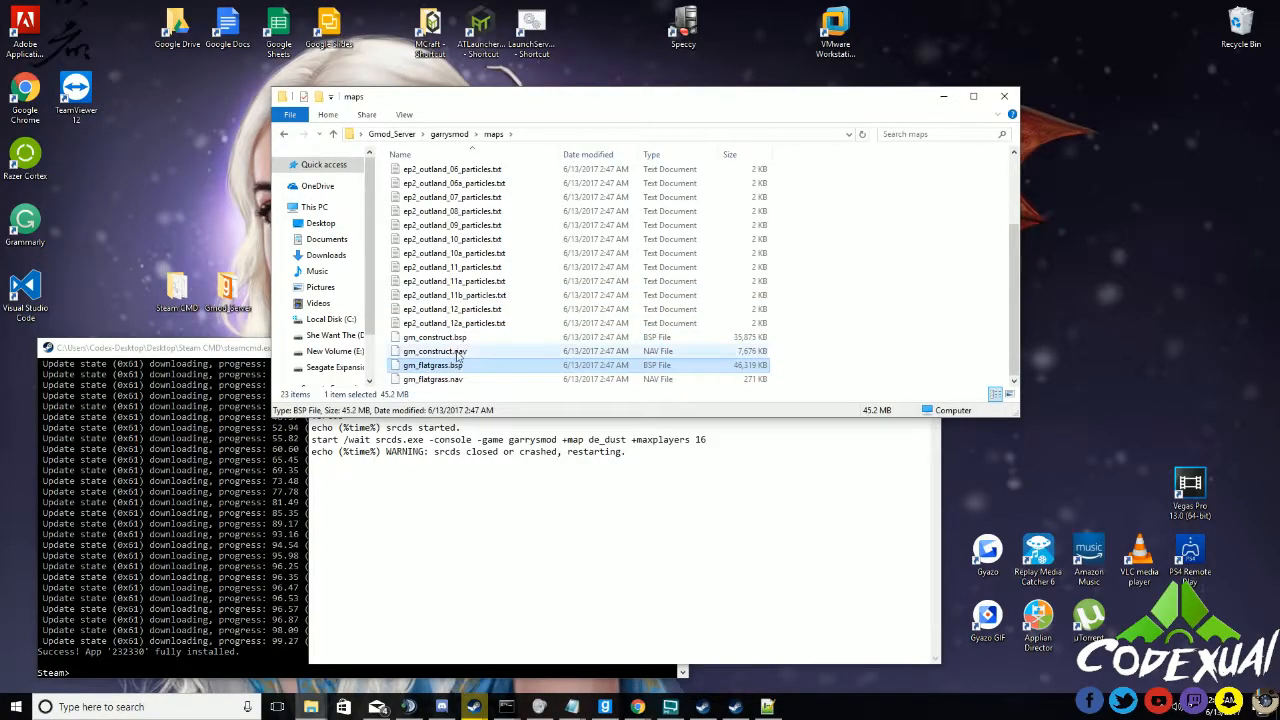
left_click(966, 368)
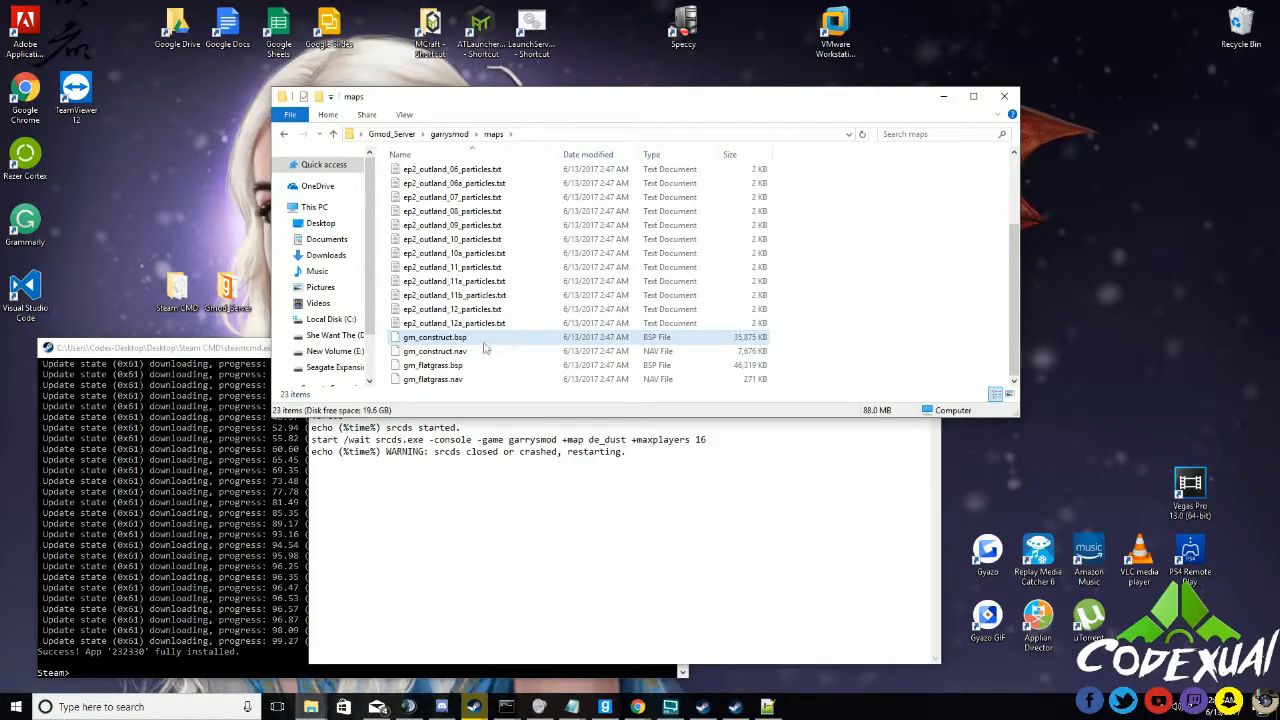
right_click(437, 366)
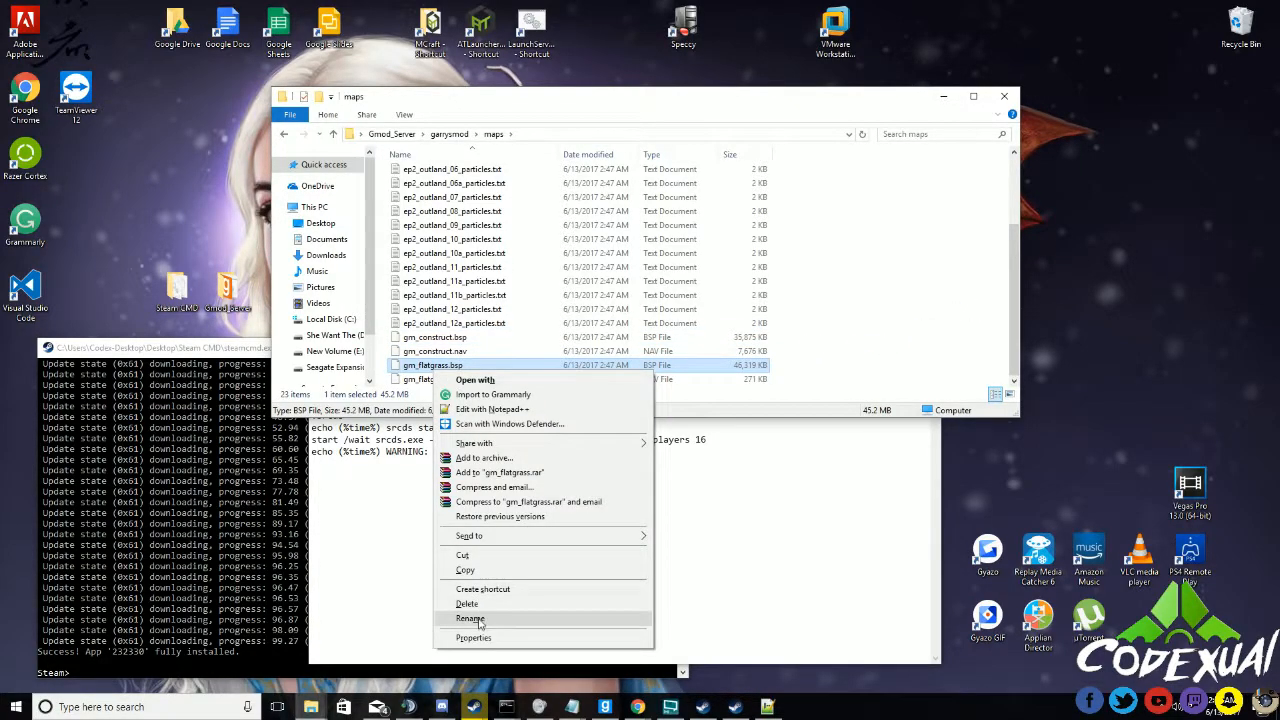
left_click(472, 618)
key("ctrl+c")
left_click(477, 476)
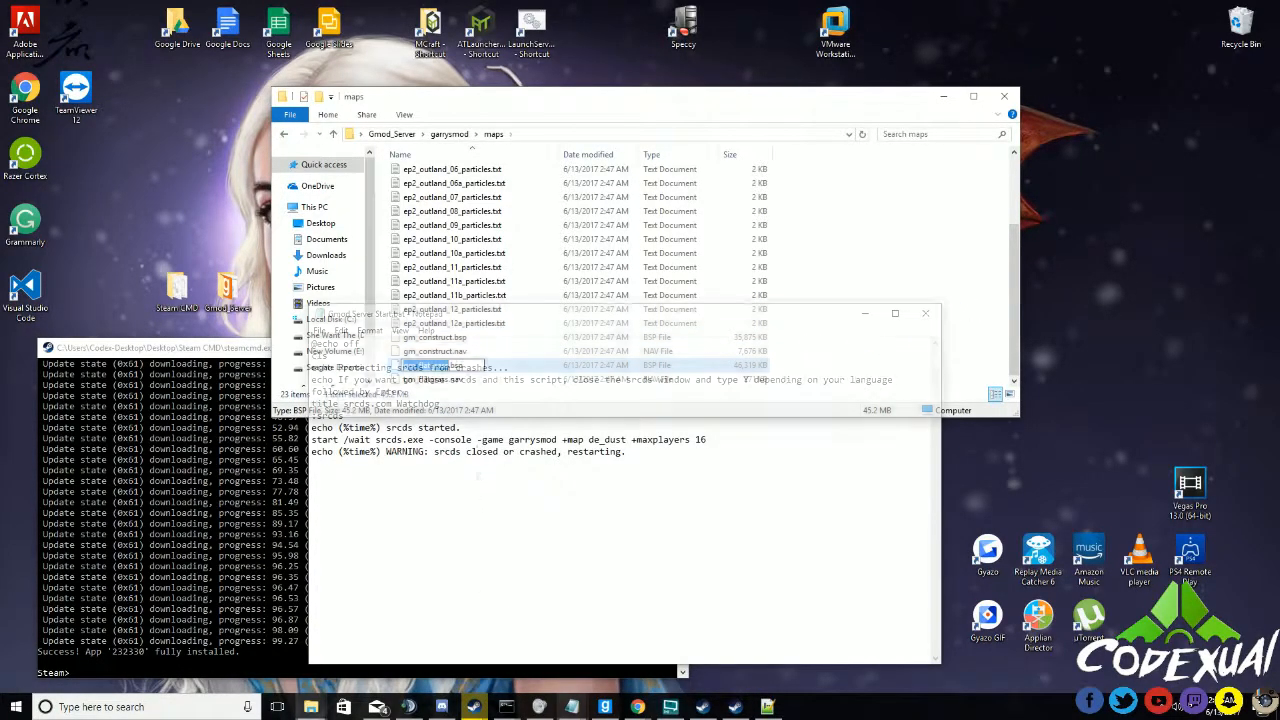
left_click_drag(589, 439, 627, 439)
key("ctrl+v")
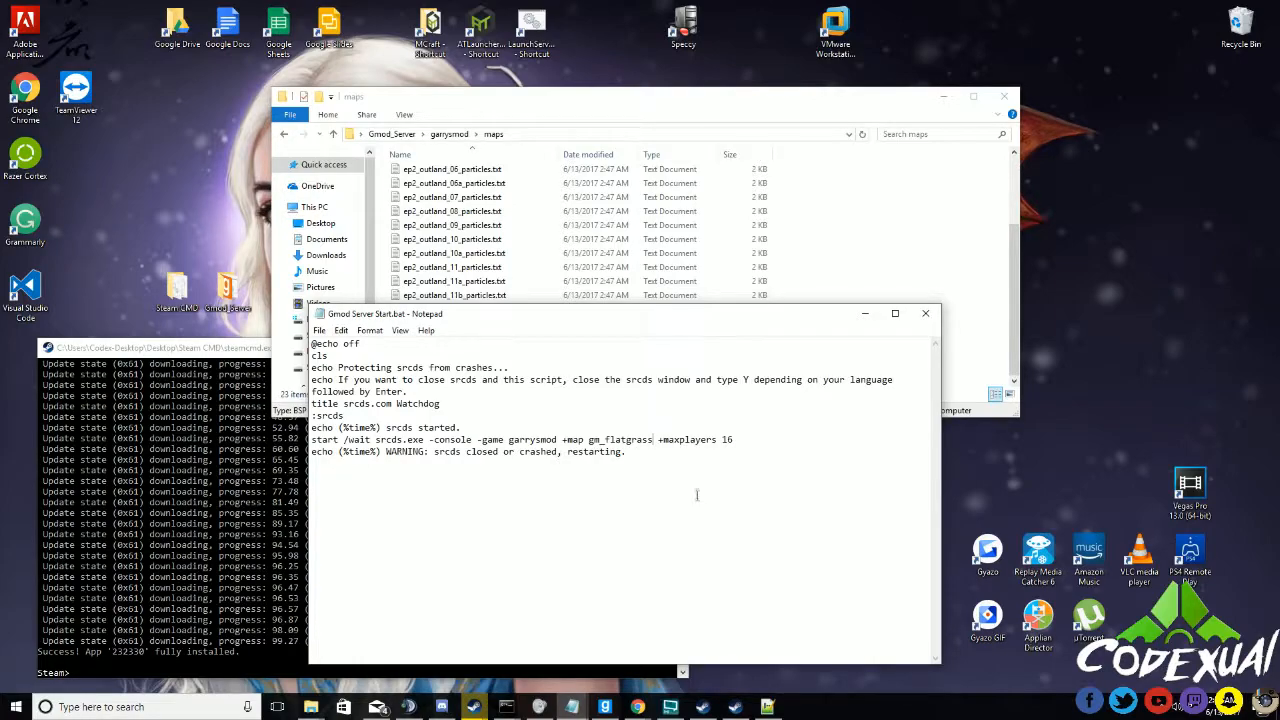
- Set the +maxplayers value in the script's start line to 32 and save the batch file
type(".bsp")
key("BackSpace")
key("BackSpace")
key("BackSpace")
key("BackSpace")
type("+maxplayers 232")
left_click(319, 330)
left_click(340, 375)
key("alt+Tab")
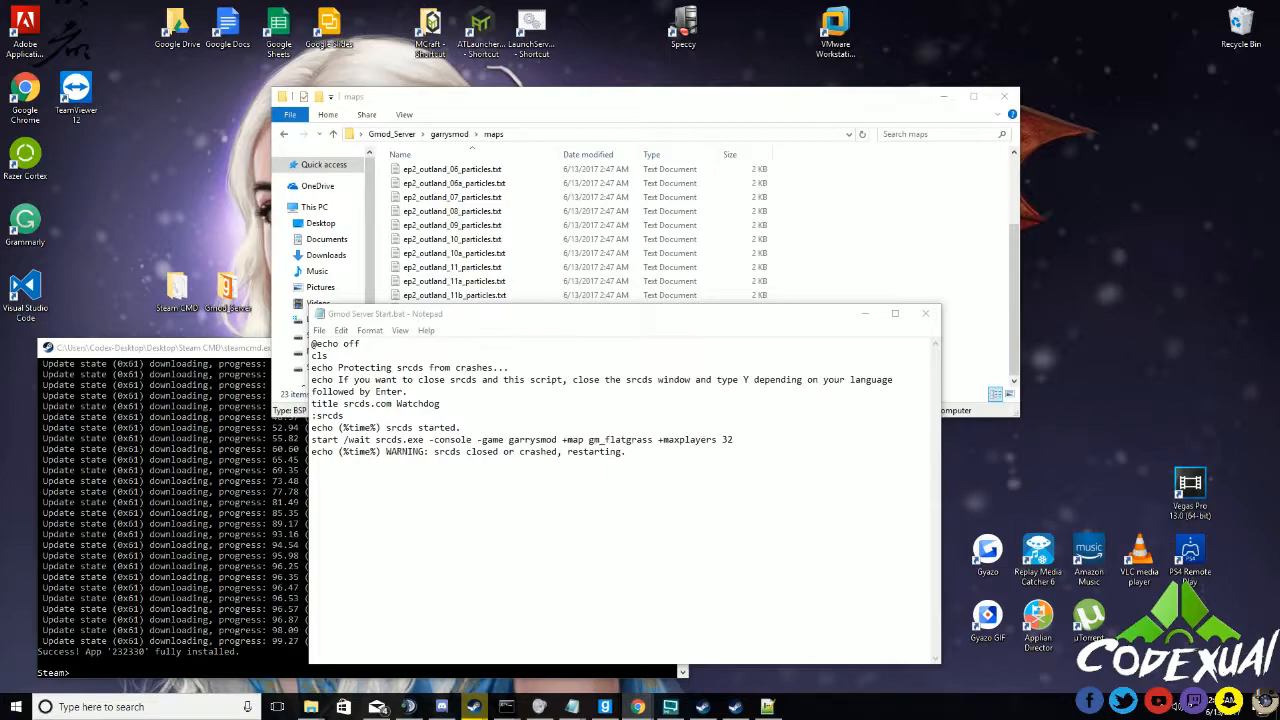
- Try to start the server by running Gmod Server Start.bat from the Gmod_Server folder, and dismiss the srcds.exe error dialog
left_click_drag(486, 318, 727, 236)
left_click(391, 134)
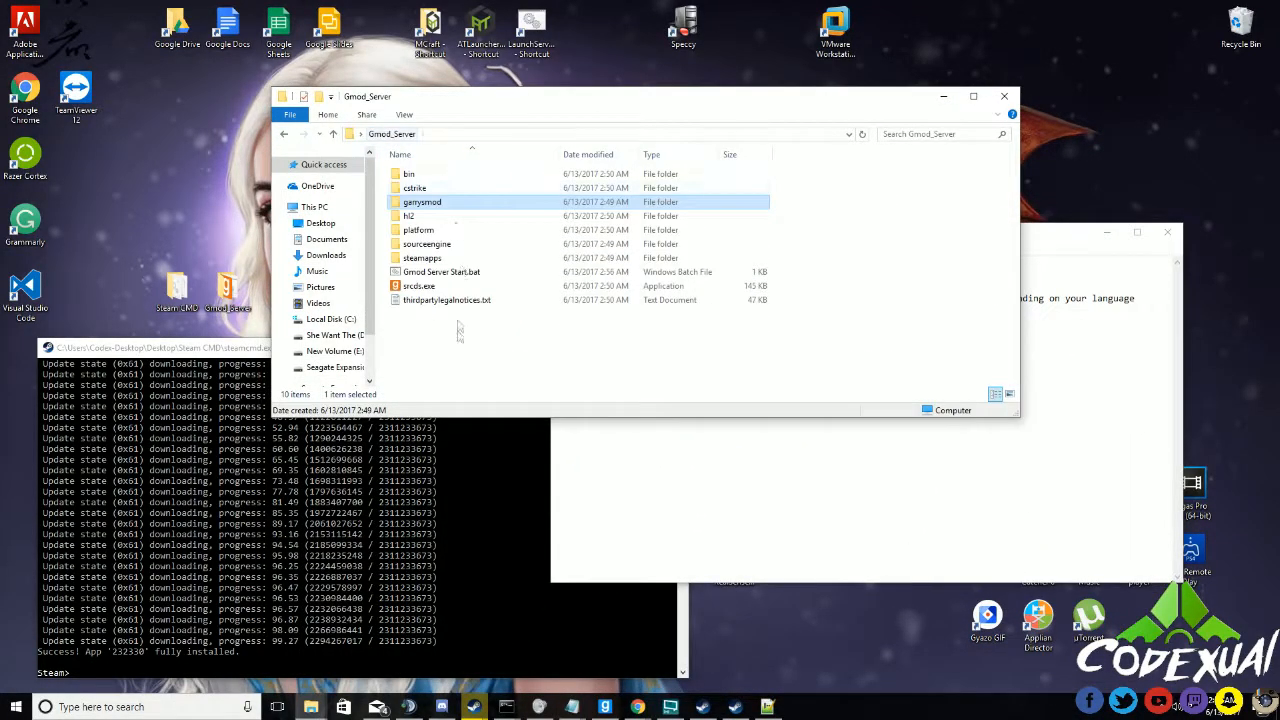
left_click(462, 360)
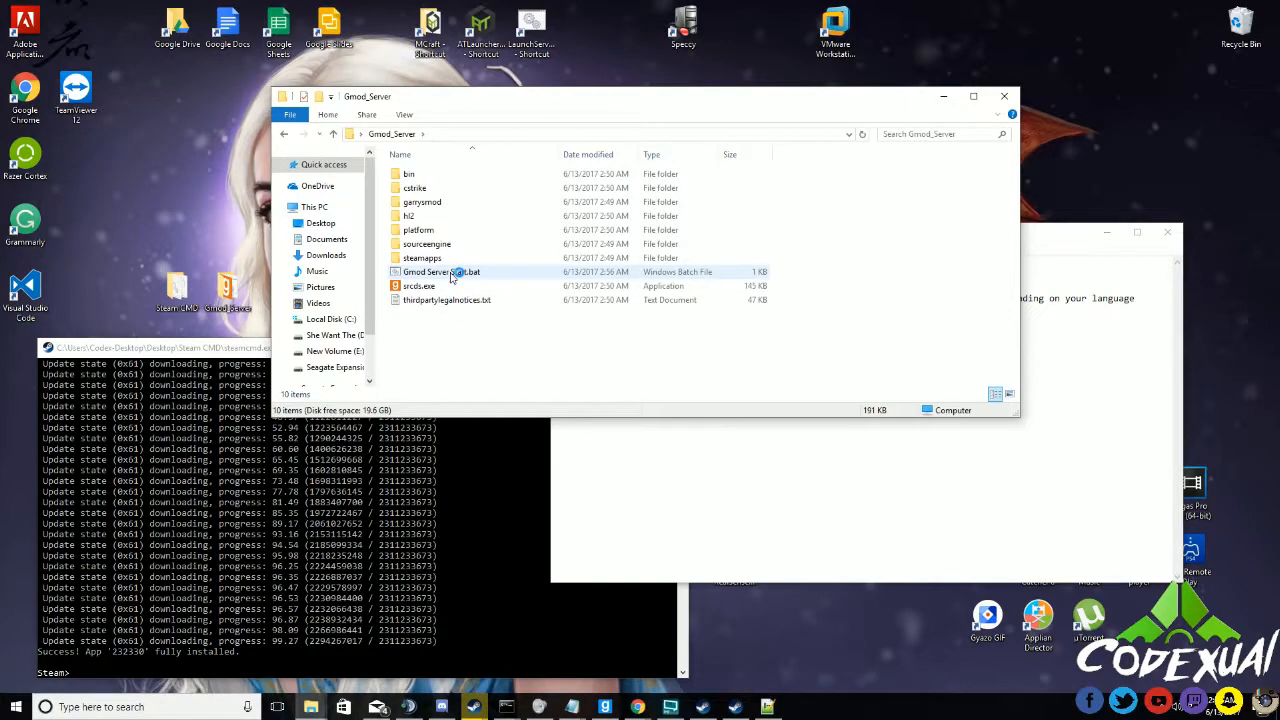
right_click(452, 275)
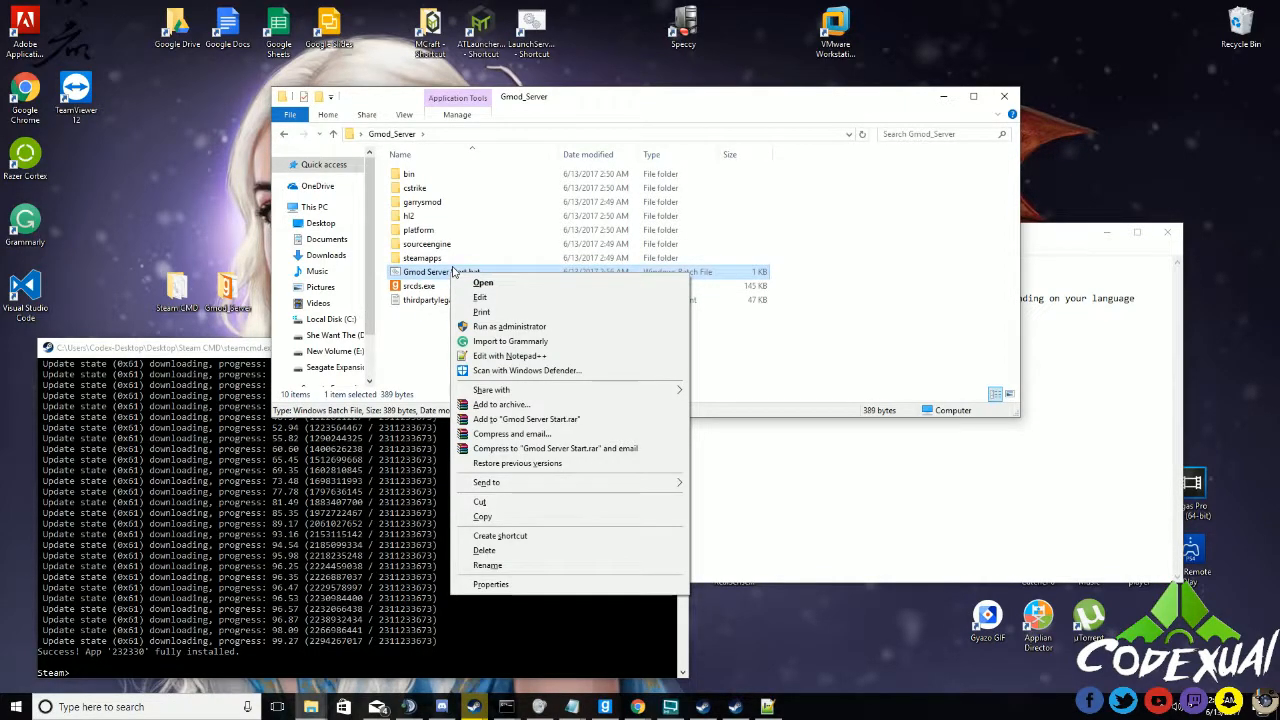
left_click(395, 324)
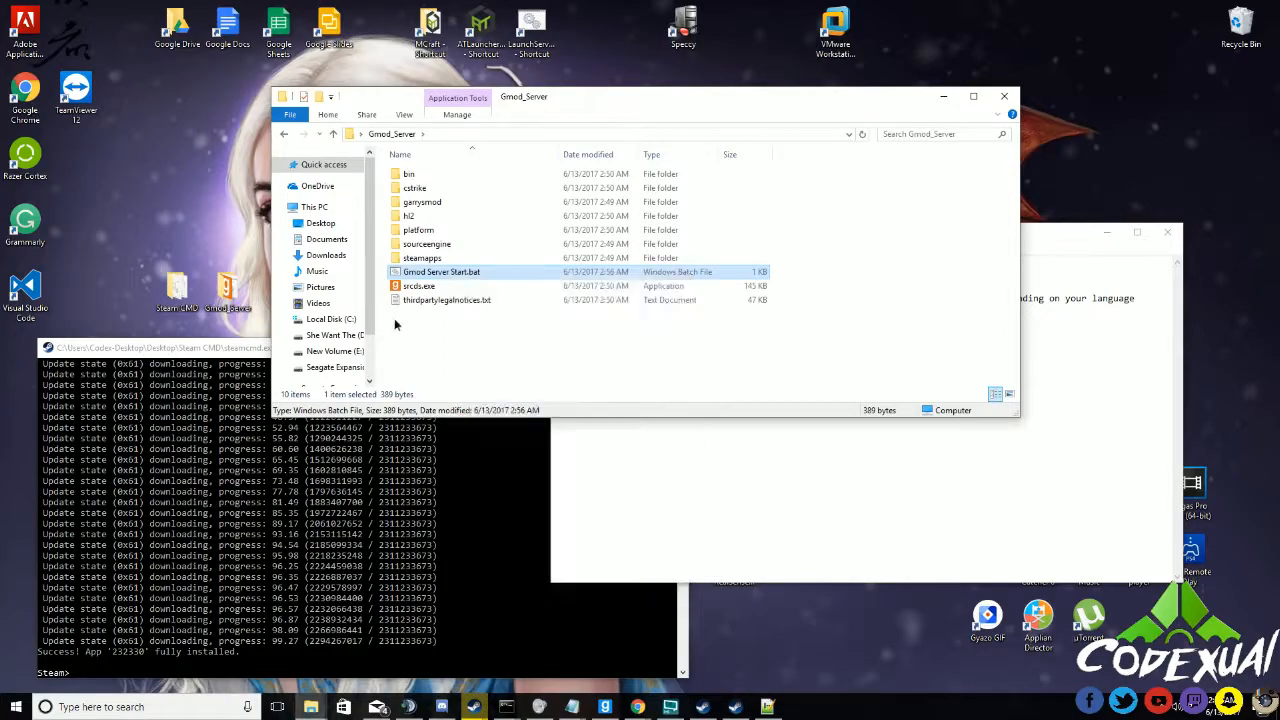
left_click(395, 324)
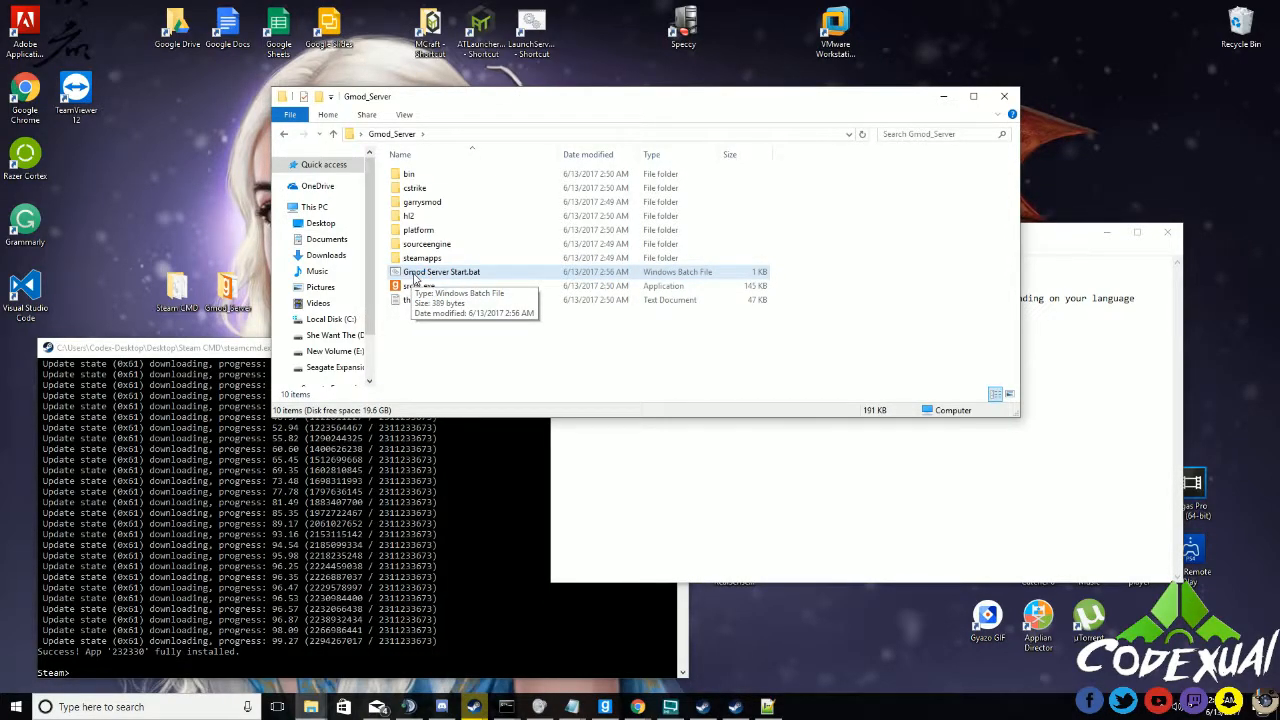
double_click(418, 272)
left_click_drag(585, 324, 497, 270)
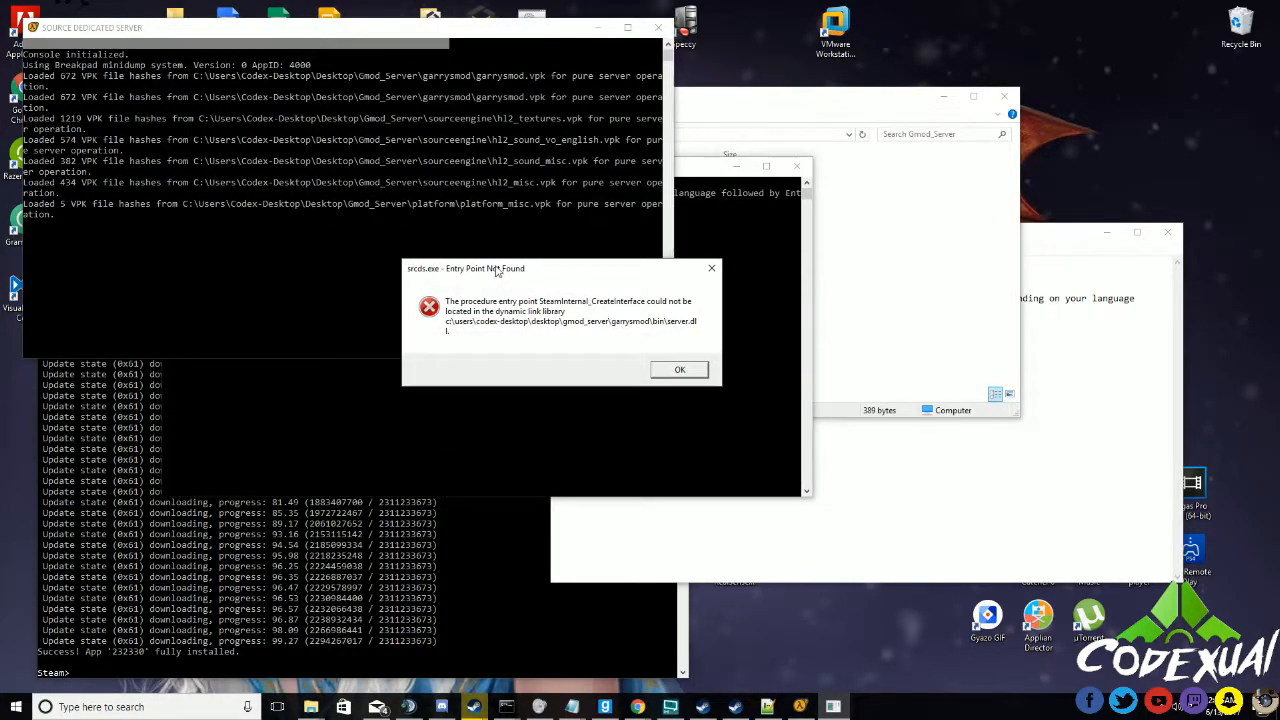
left_click(662, 372)
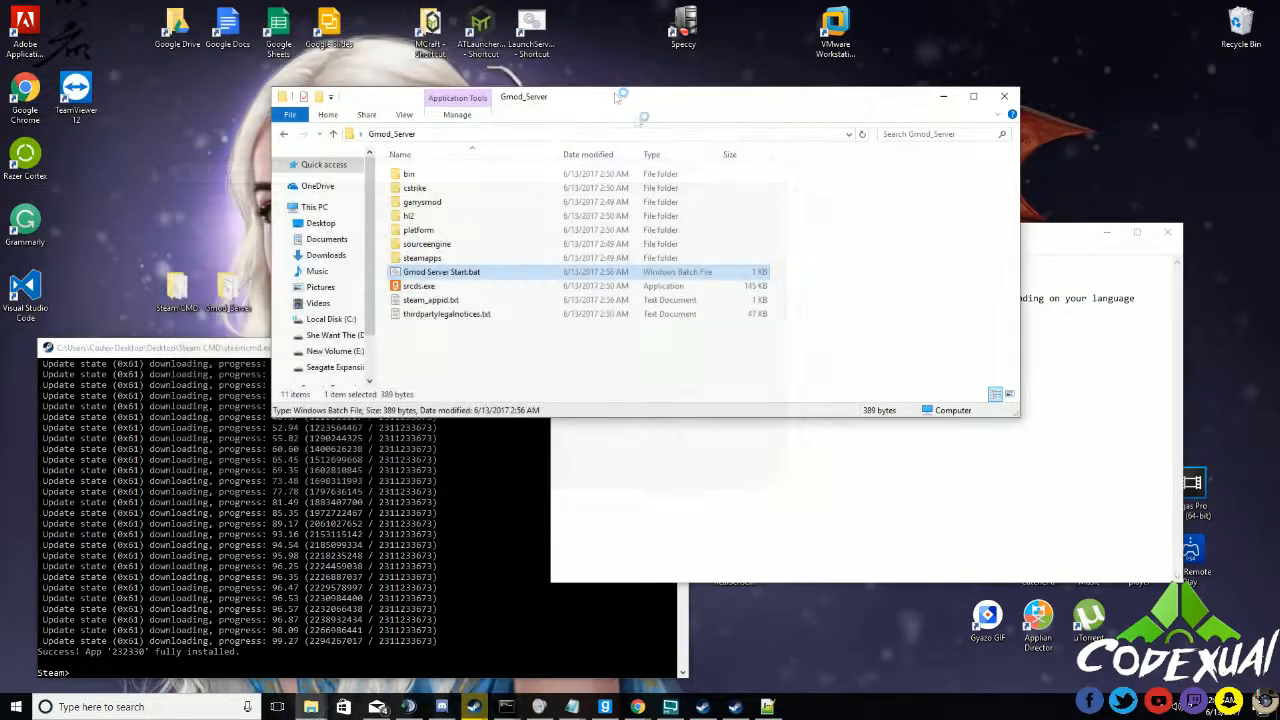
left_click(808, 370)
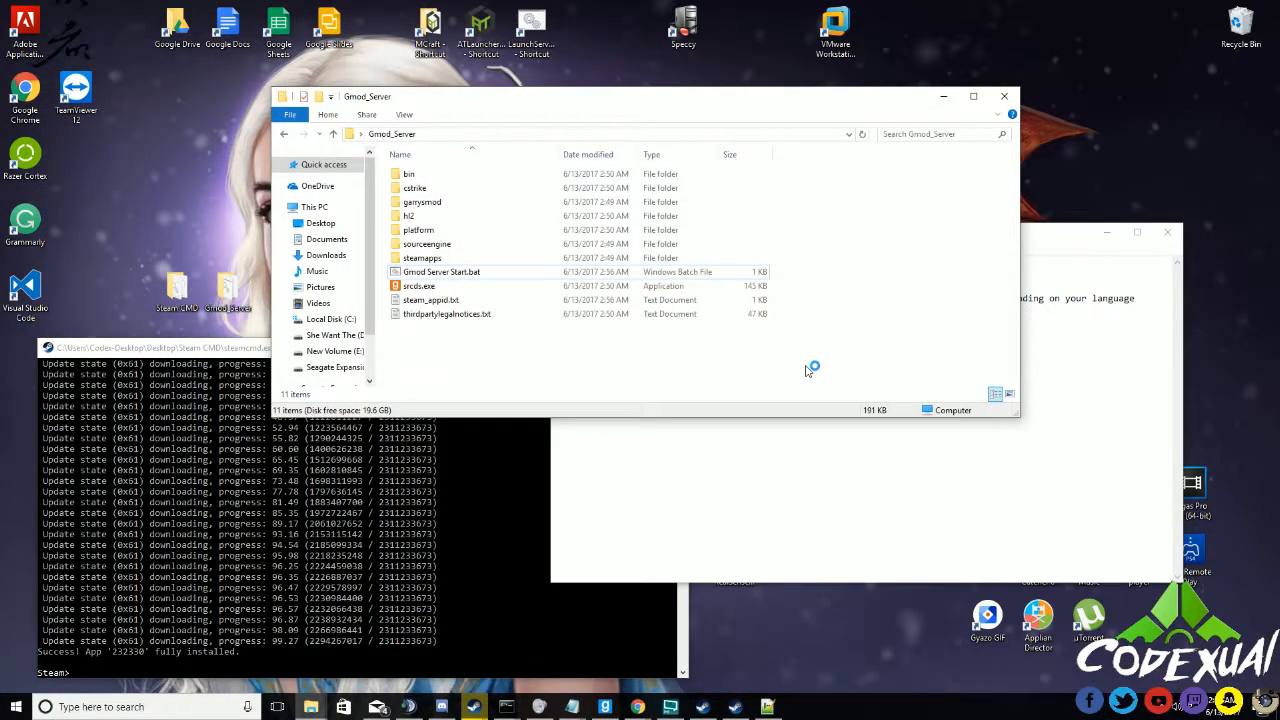
- Update and validate app 4020 in the SteamCMD console with app_update 4020 validate
left_click(202, 566)
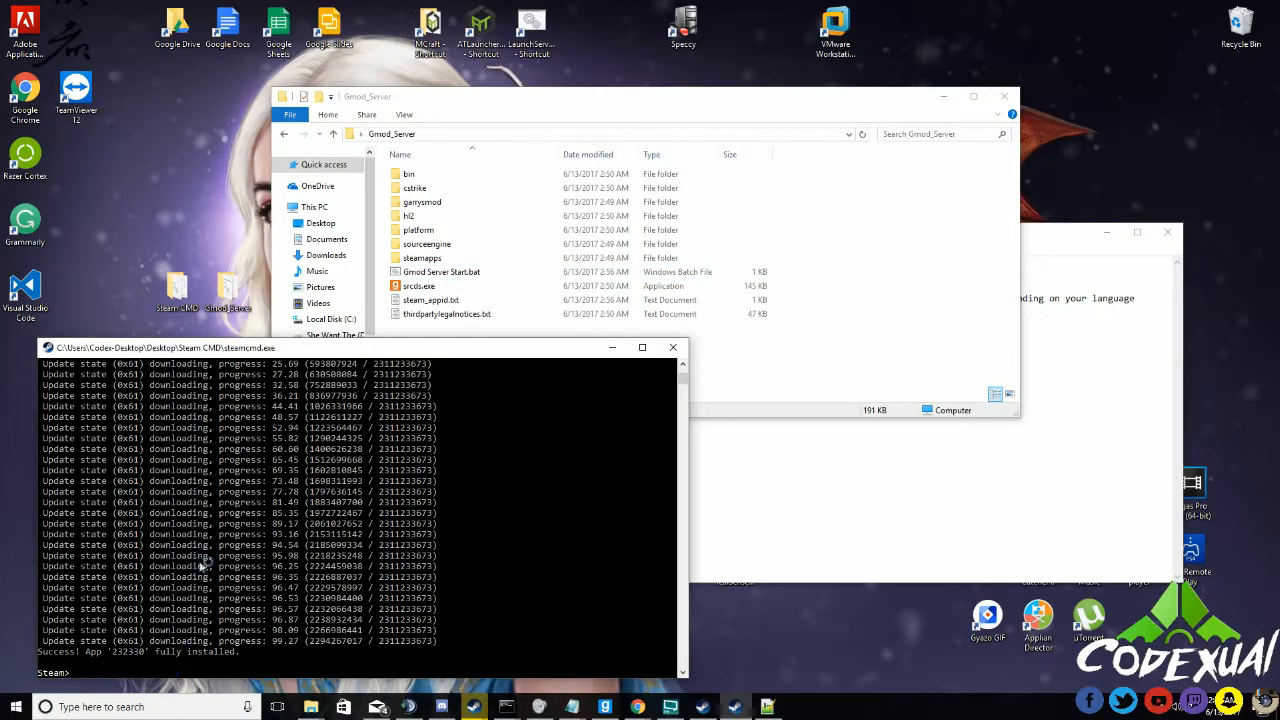
left_click_drag(235, 356, 297, 265)
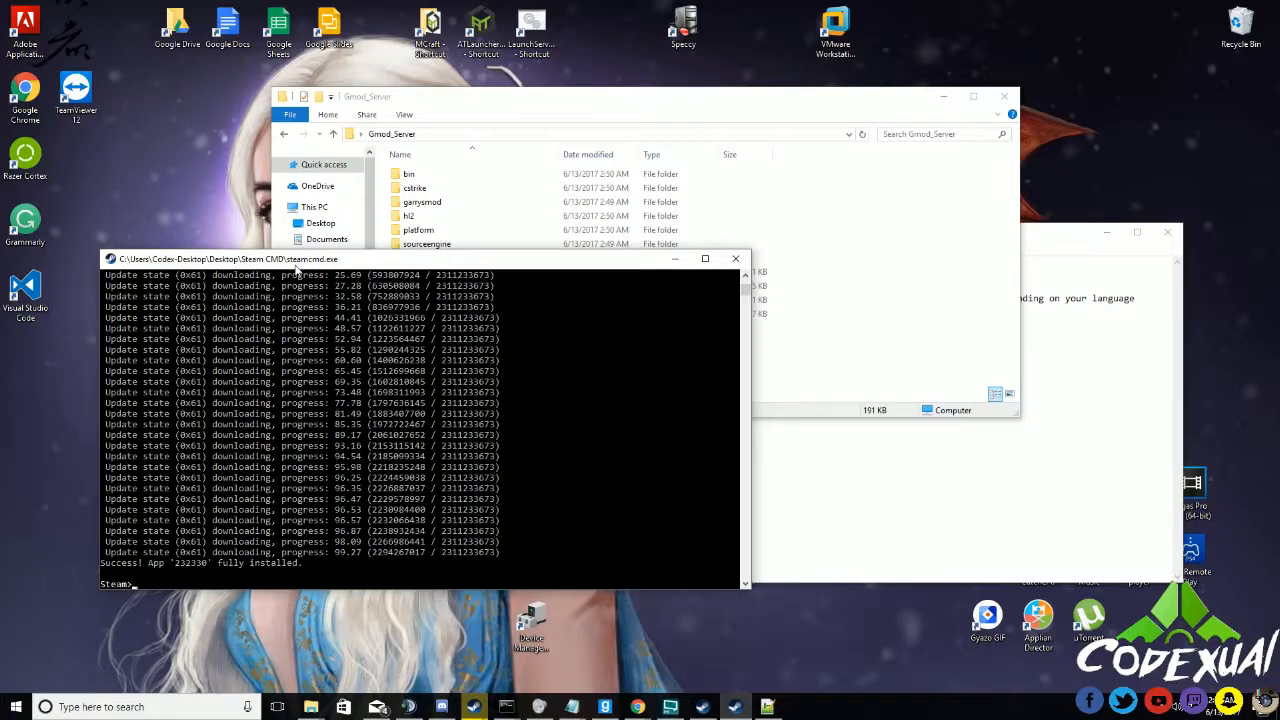
type("app_ update 4020 validate")
key("Return")
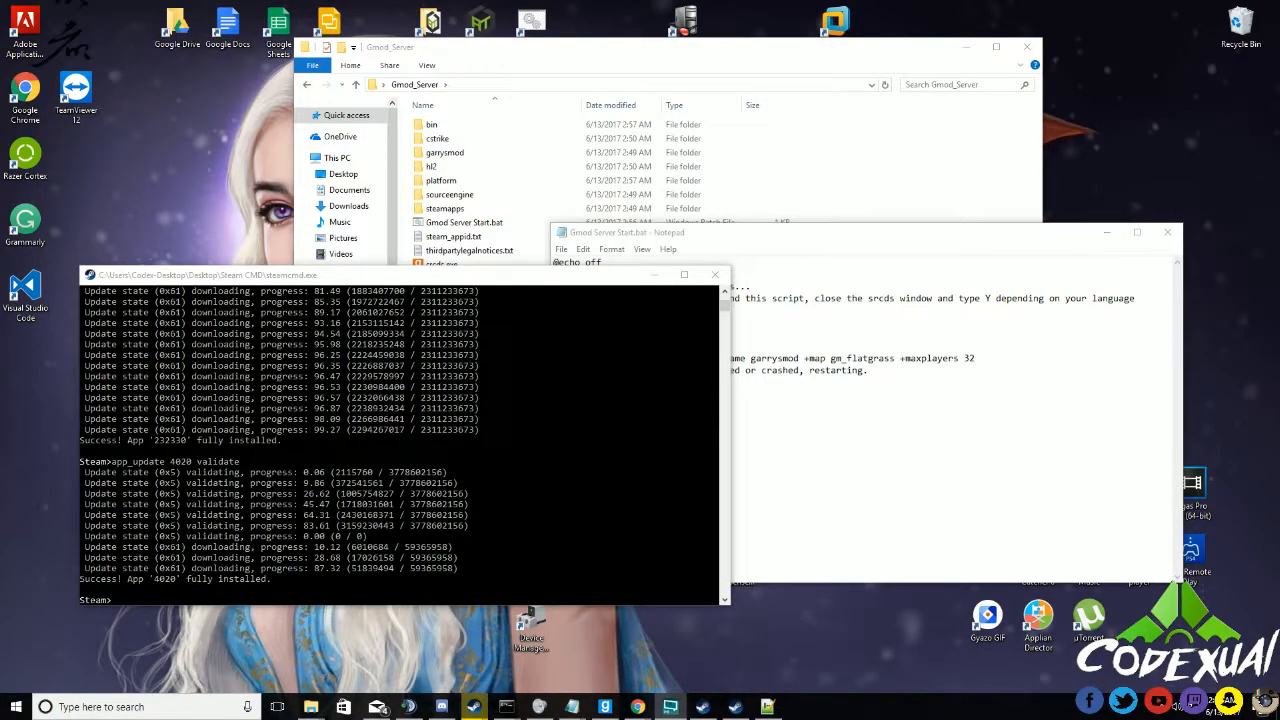
left_click_drag(214, 279, 190, 290)
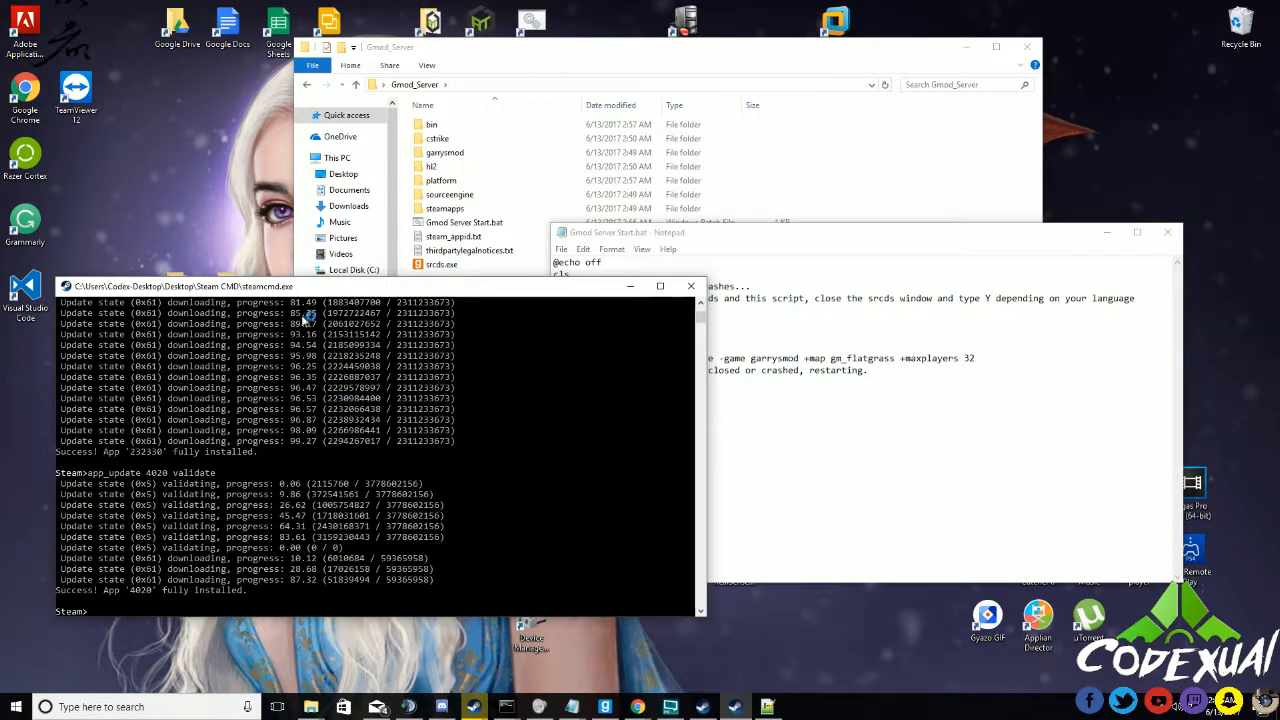
left_click_drag(321, 289, 294, 346)
- Run Gmod Server Start.bat in the Gmod_Server folder again to test the server launch
left_click(478, 322)
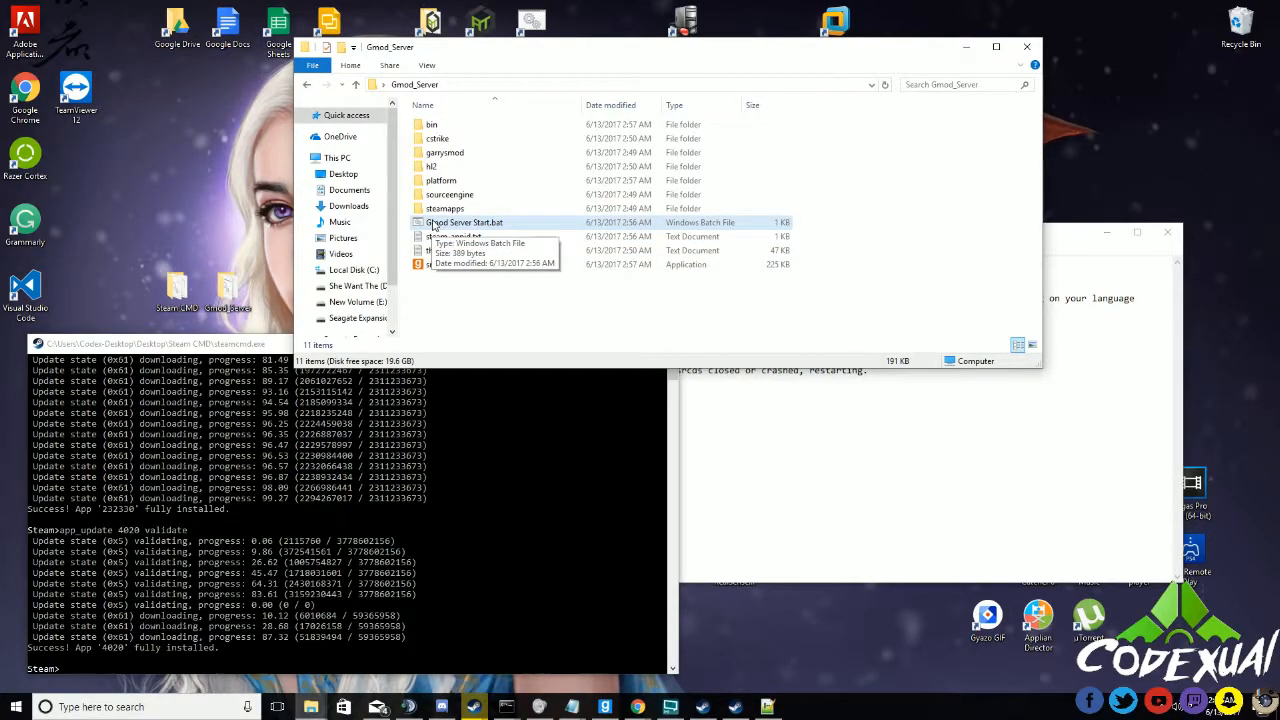
double_click(437, 226)
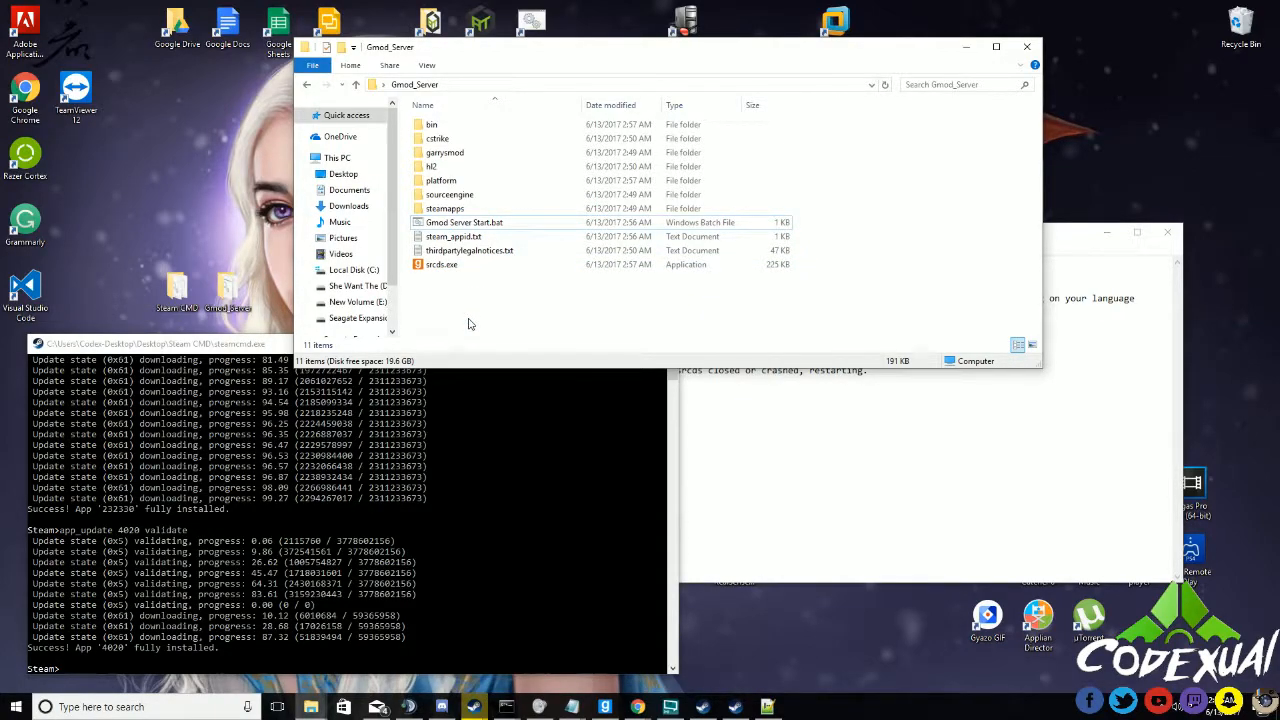
double_click(494, 224)
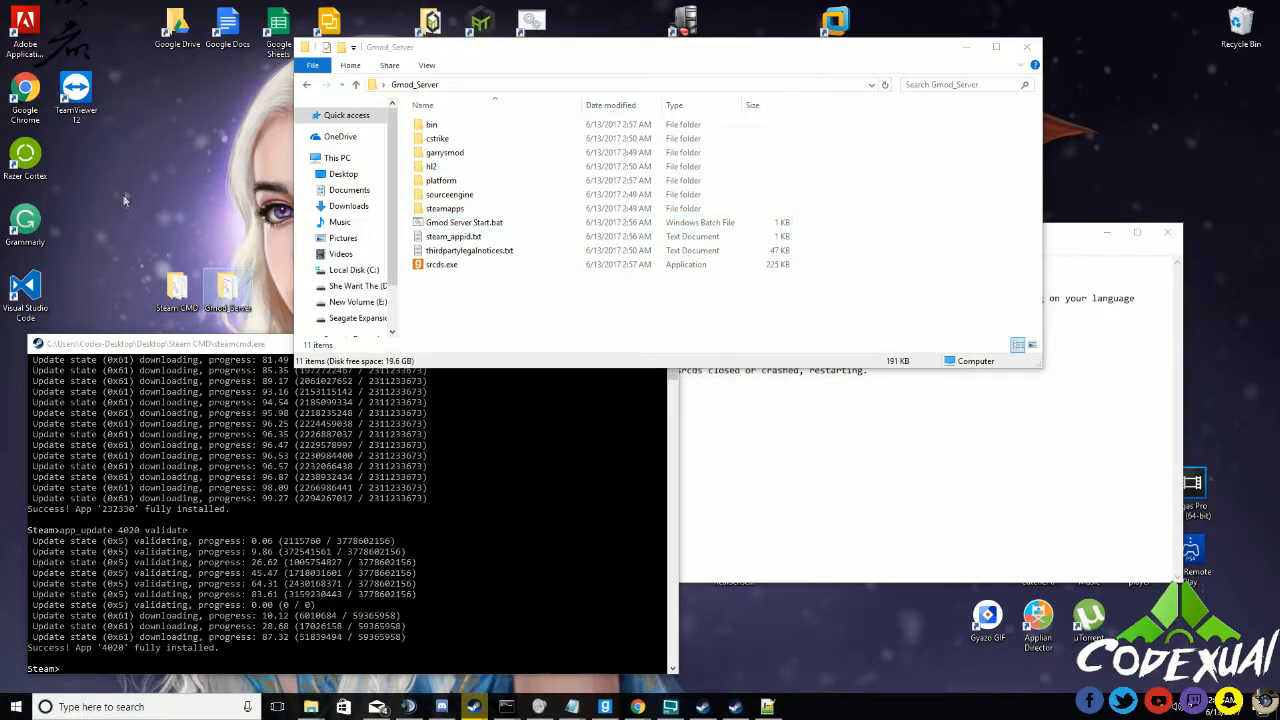
- Open the Windows Startup folder with the Run command shell:startup and place its window below the Gmod_Server folder
key("super+r")
left_click_drag(138, 562, 200, 118)
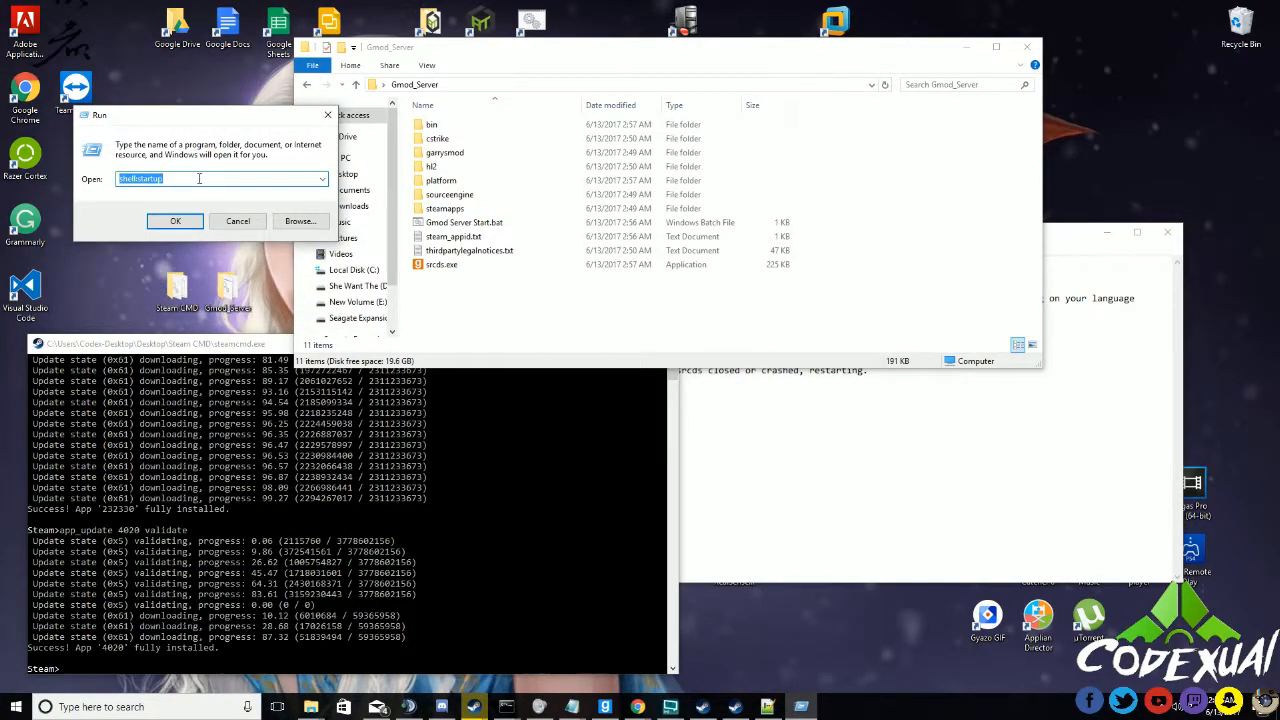
type("shell:")
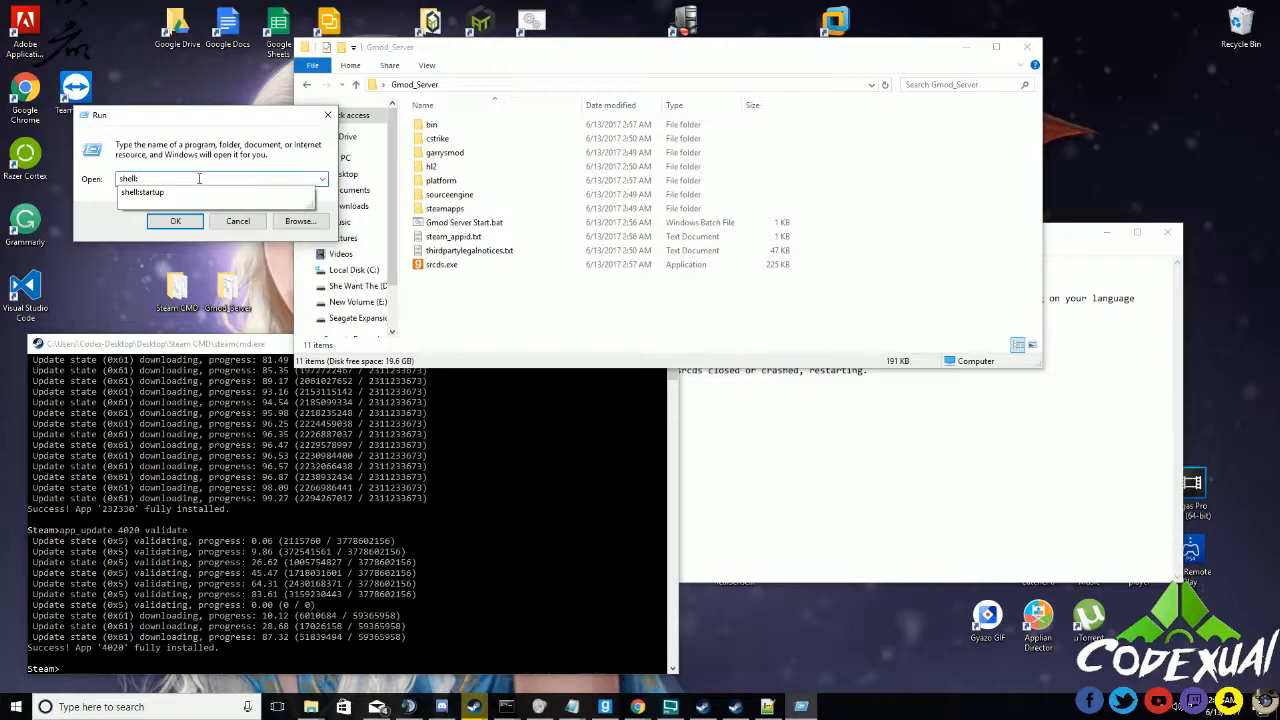
type("startup")
key("Return")
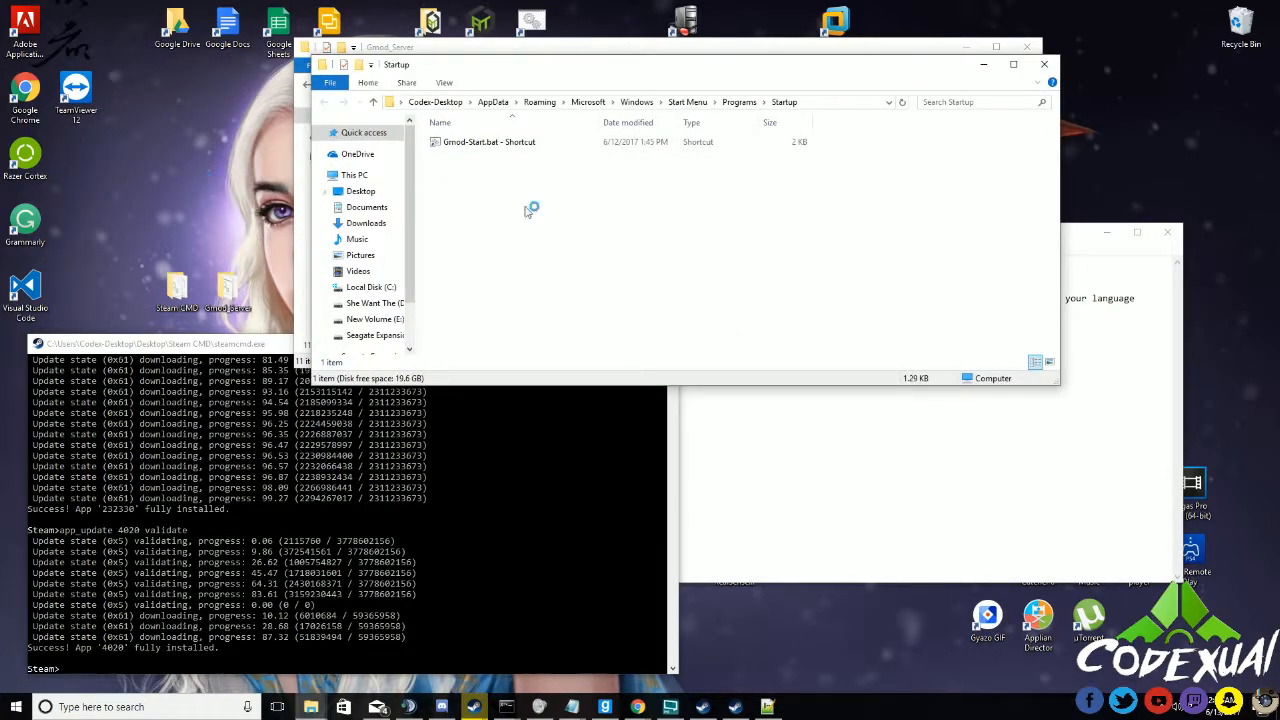
left_click_drag(610, 70, 465, 343)
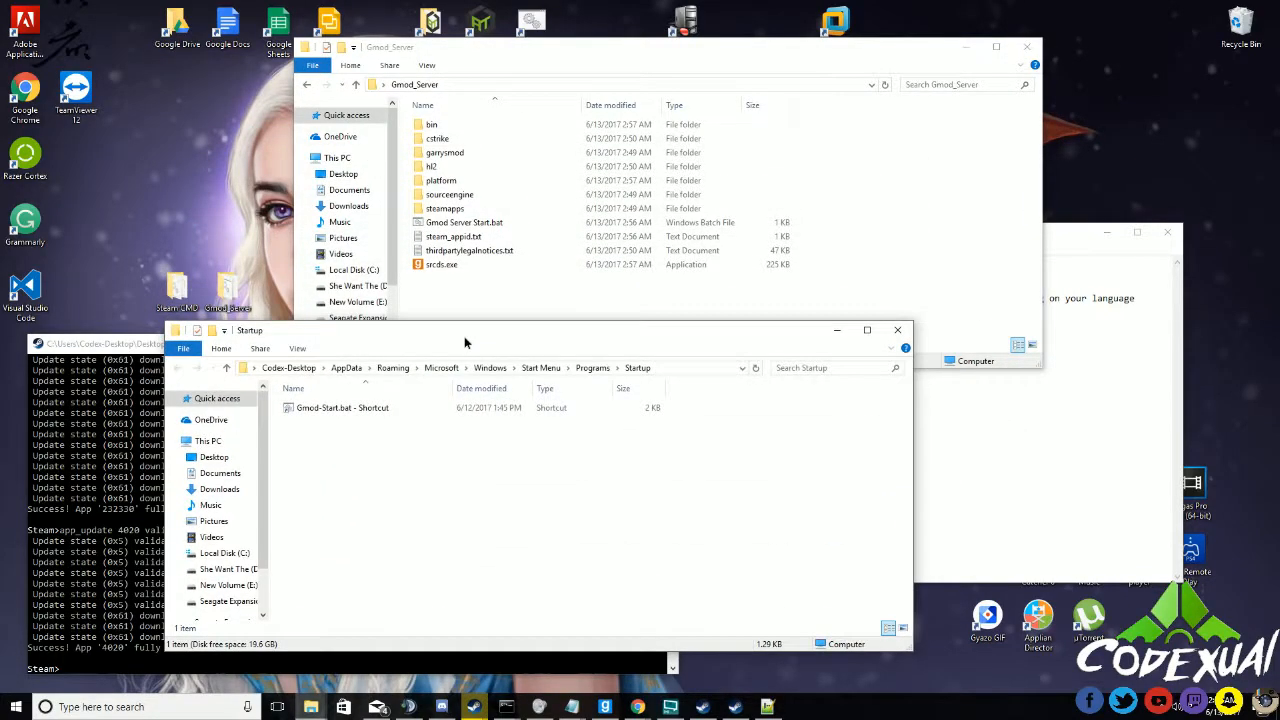
- Create a shortcut to Gmod Server Start.bat and move it into the Startup folder
left_click(389, 408)
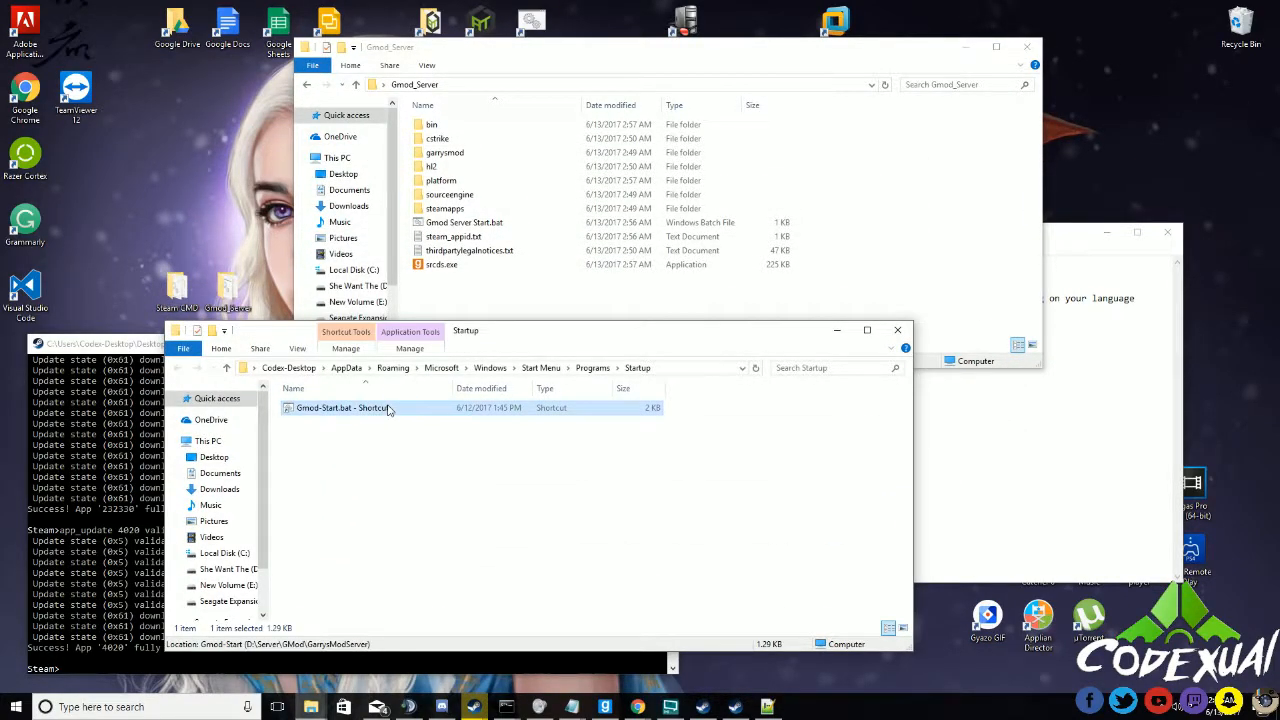
left_click(485, 300)
right_click(460, 226)
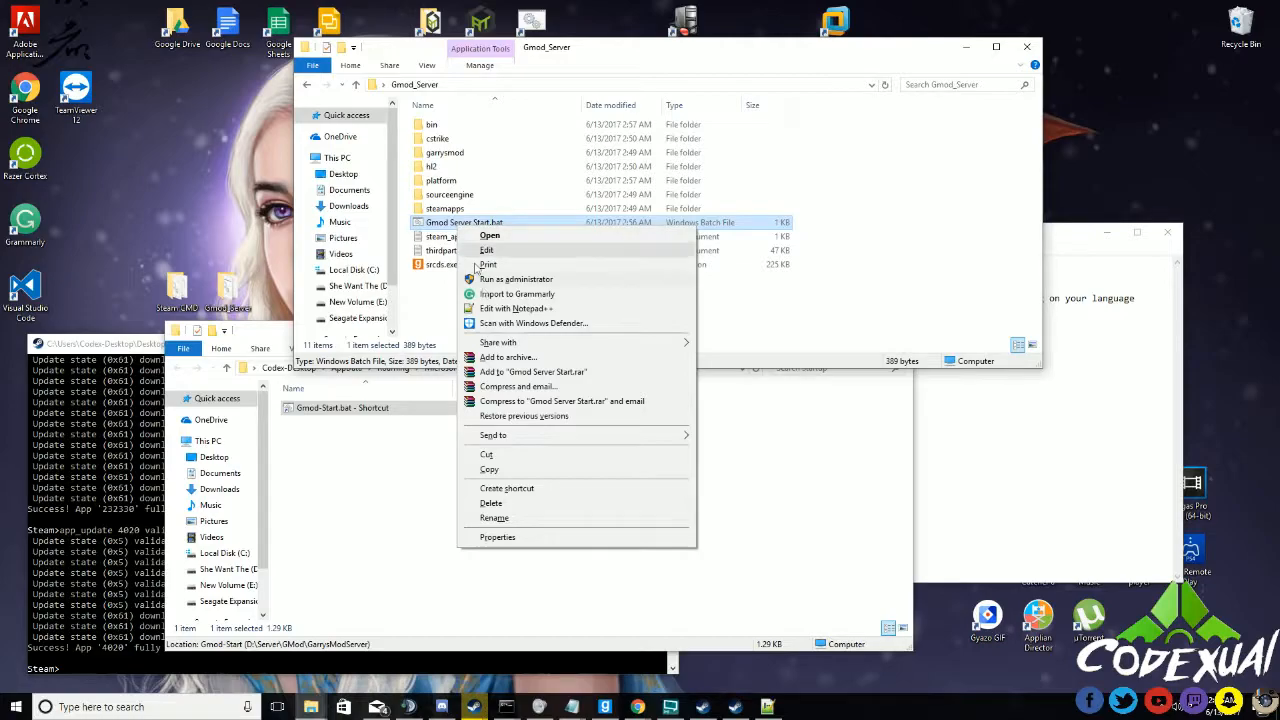
left_click(498, 490)
left_click(497, 490)
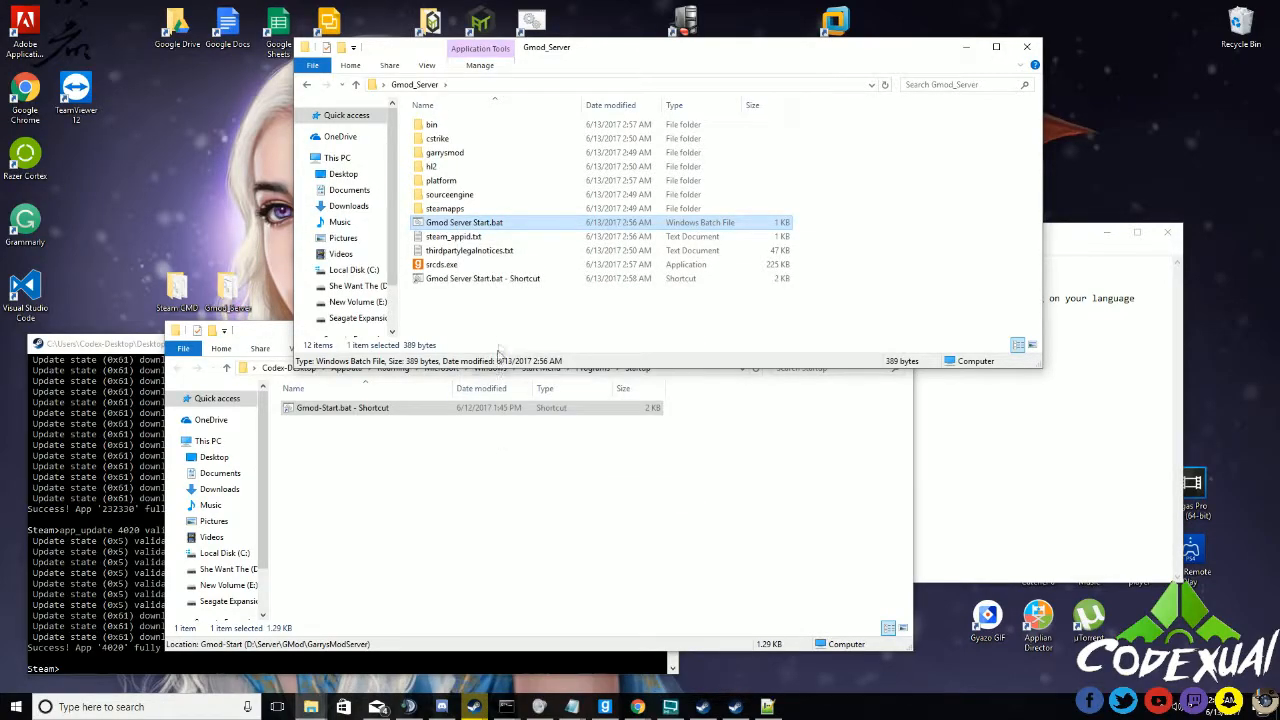
left_click_drag(483, 237, 440, 525)
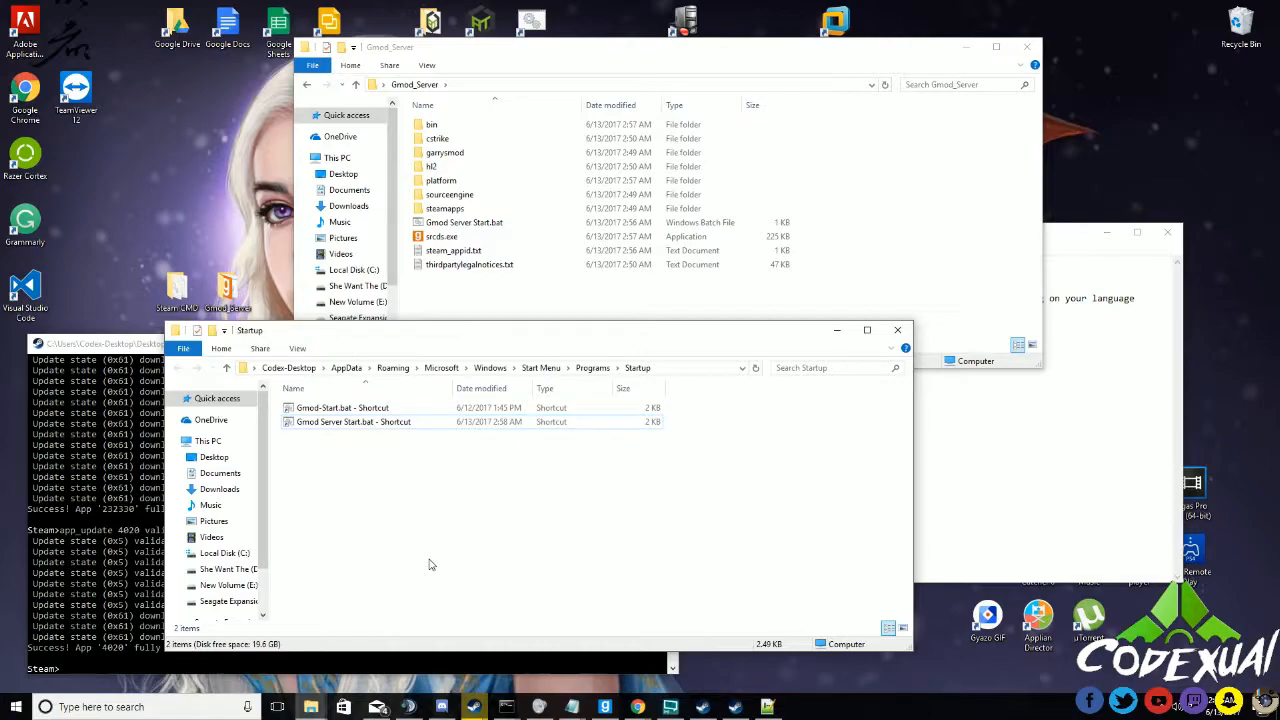
- Remove the Gmod Server Start.bat shortcut from the Startup folder and close that folder
double_click(372, 422)
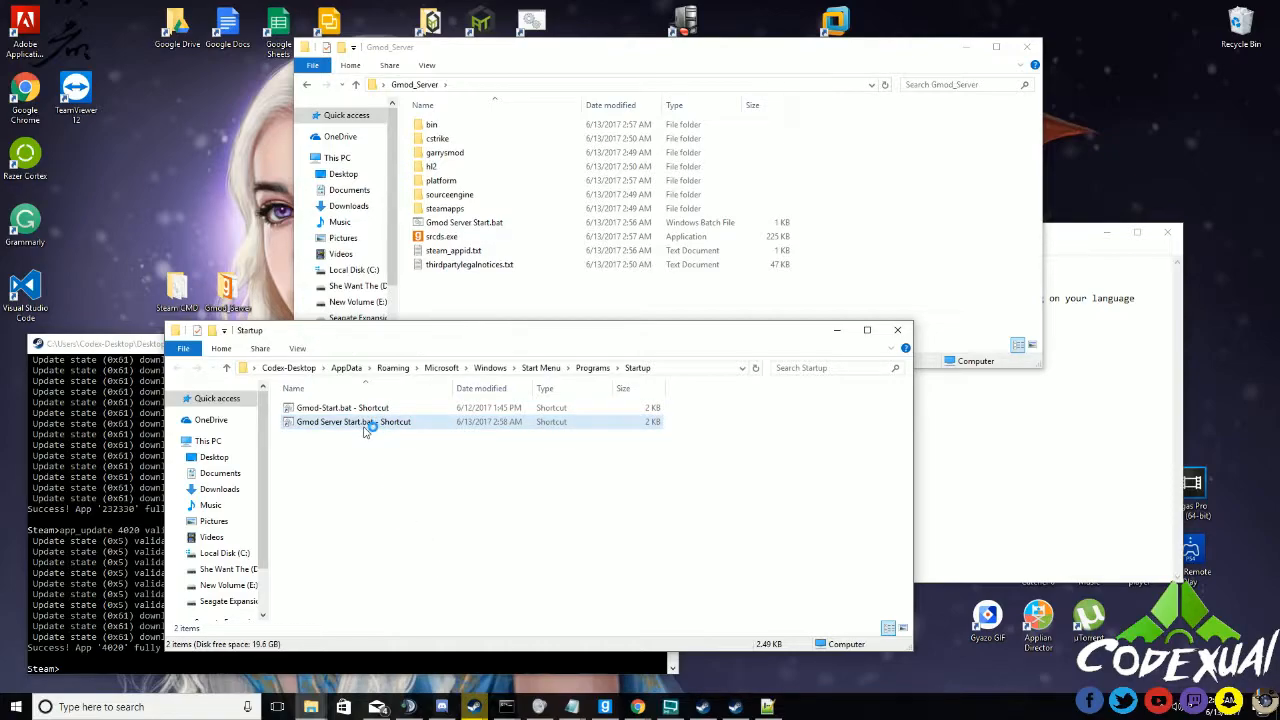
left_click(394, 559)
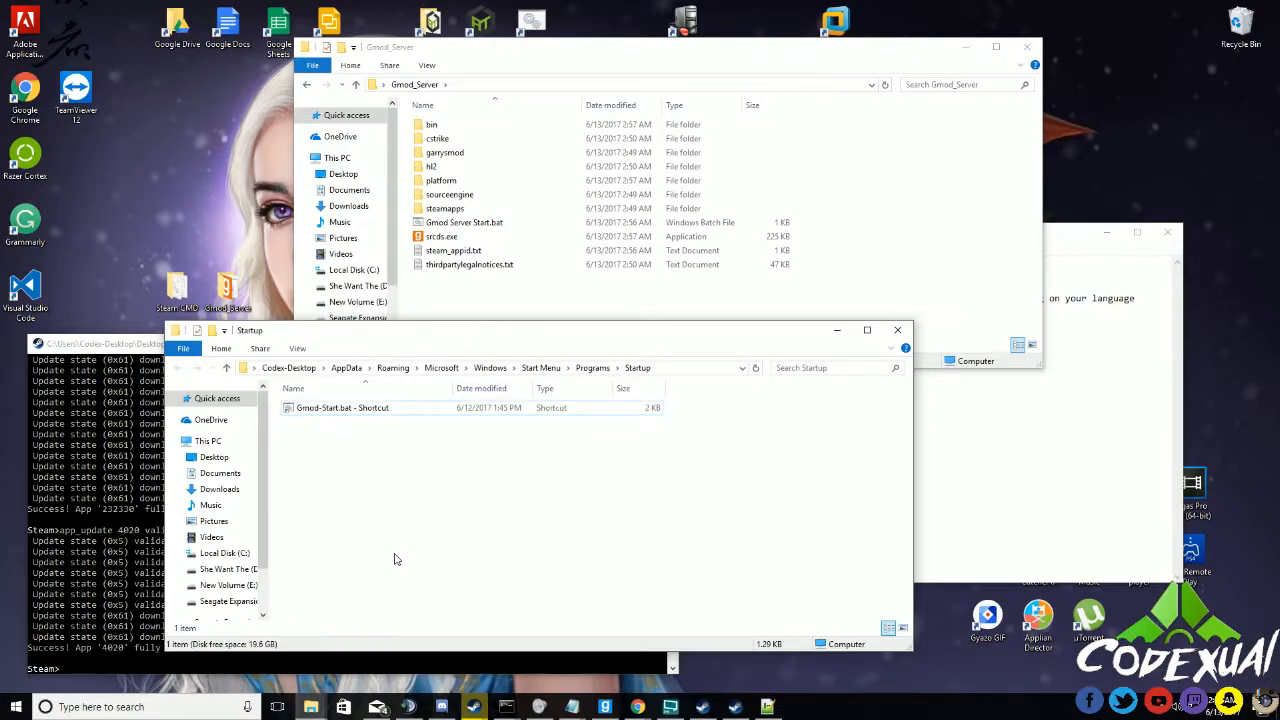
left_click(897, 330)
- Start the server with Gmod Server Start.bat and arrange the watchdog and dedicated server consoles to check their startup output
double_click(470, 224)
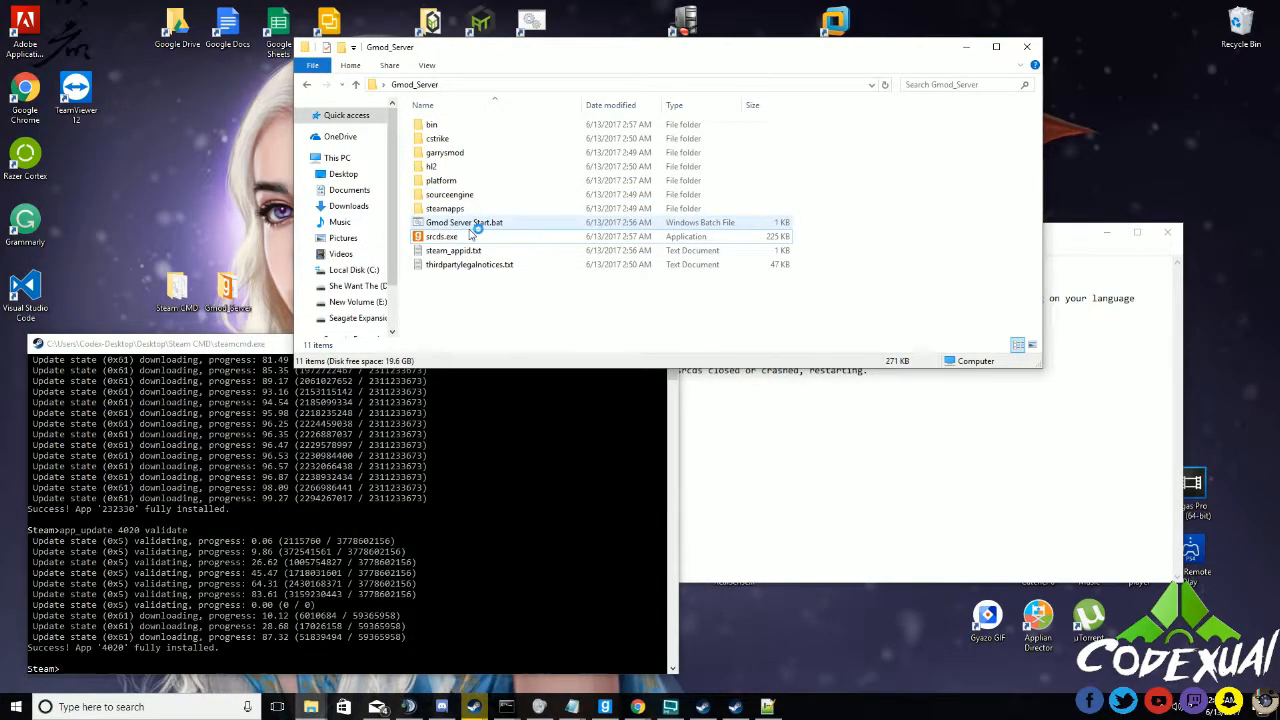
double_click(470, 228)
left_click_drag(344, 64, 645, 180)
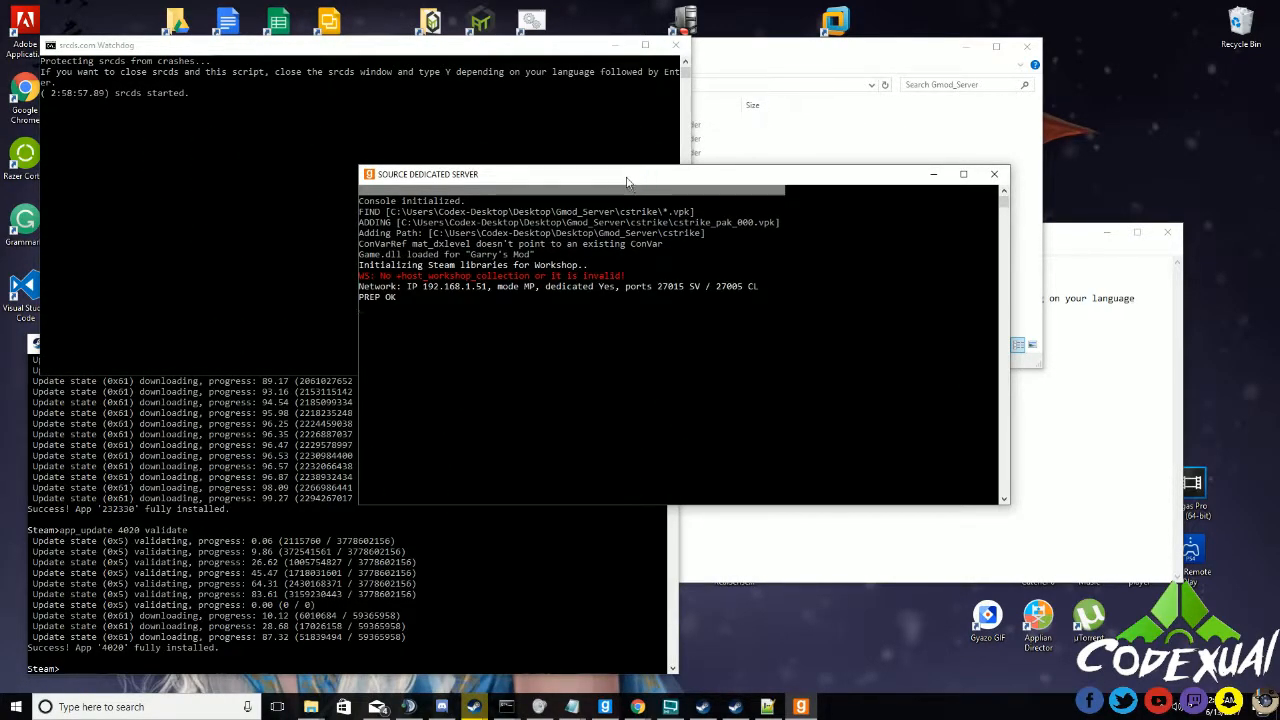
left_click_drag(628, 180, 606, 180)
left_click(462, 92)
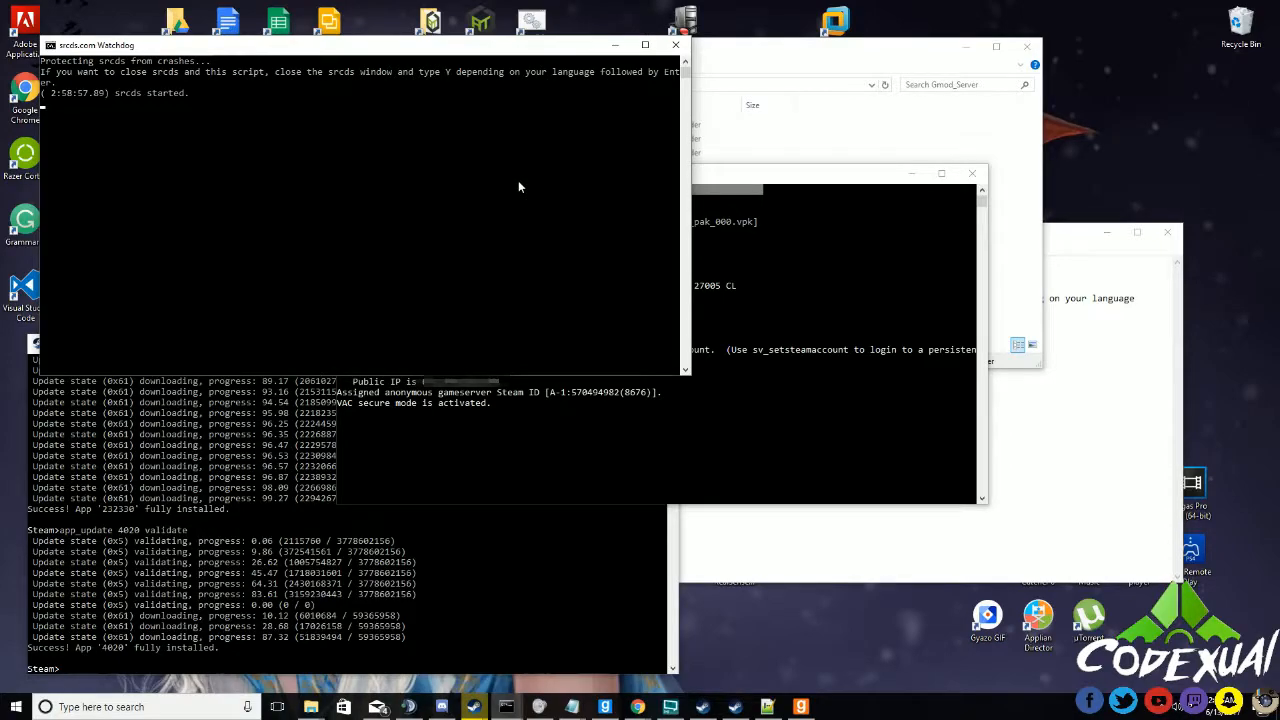
left_click(706, 176)
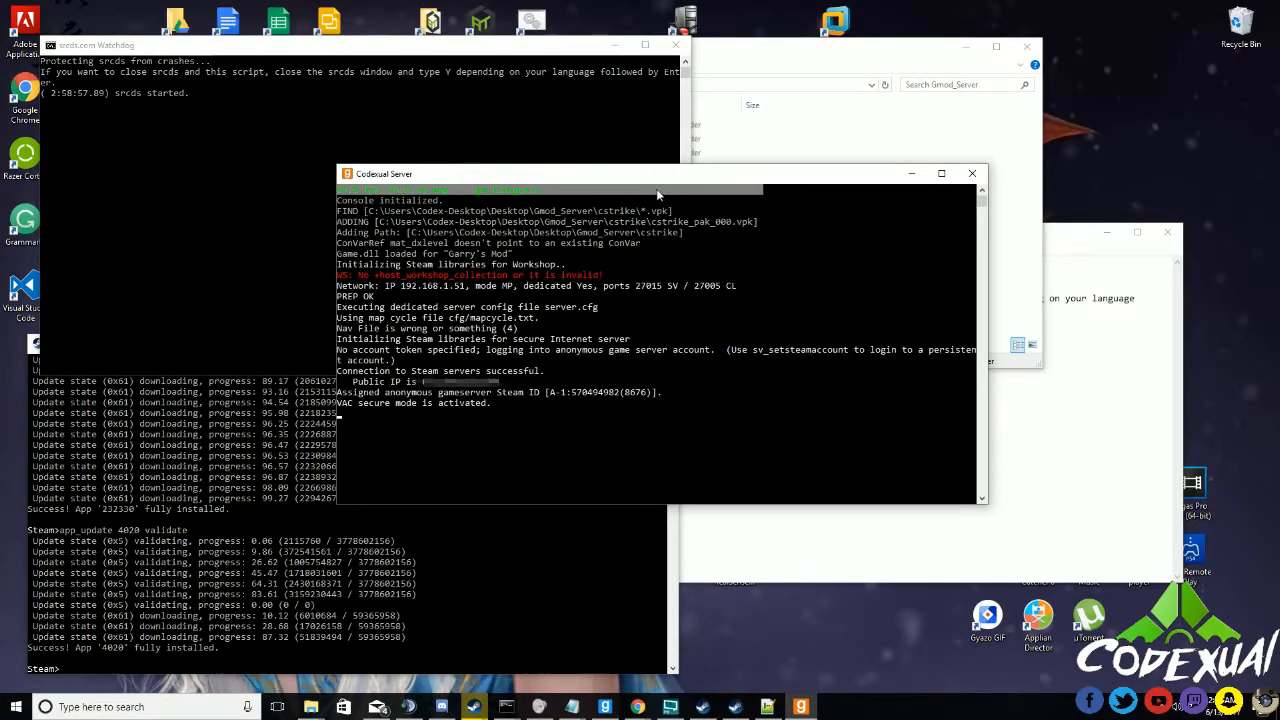
- Highlight the public IP line in the dedicated server console and bring the watchdog console forward
left_click_drag(508, 386, 348, 387)
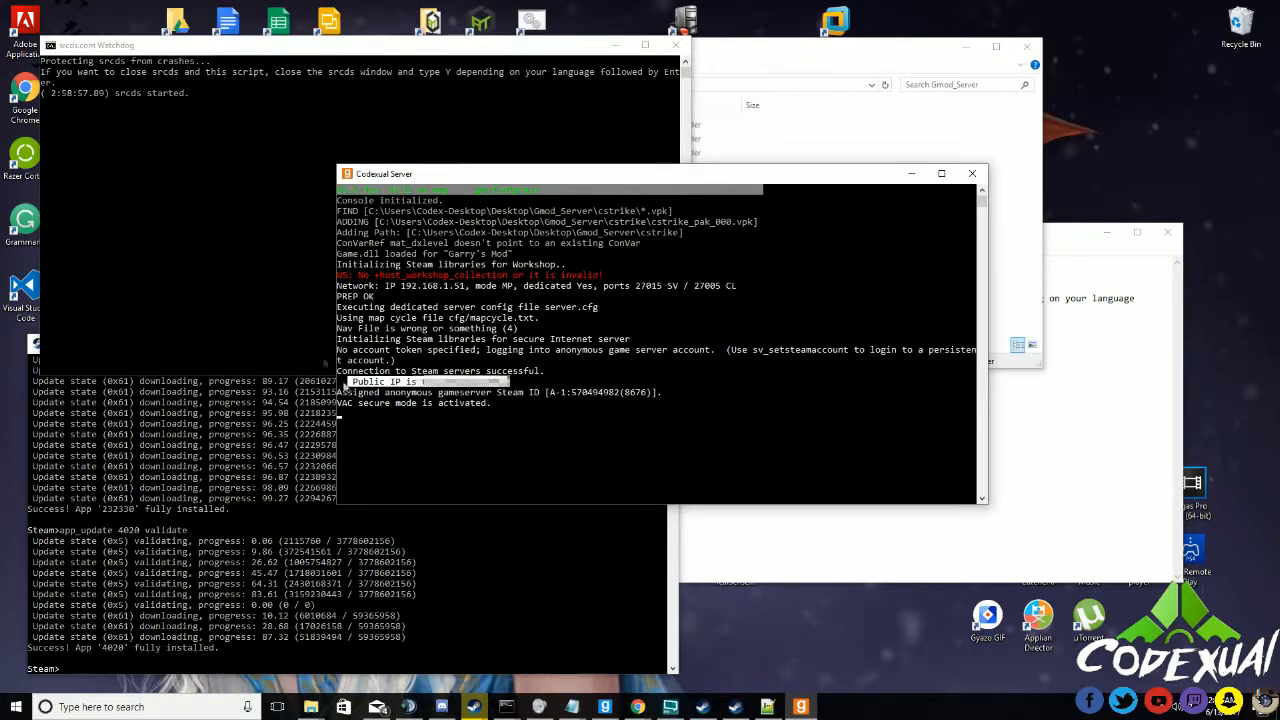
left_click(260, 266)
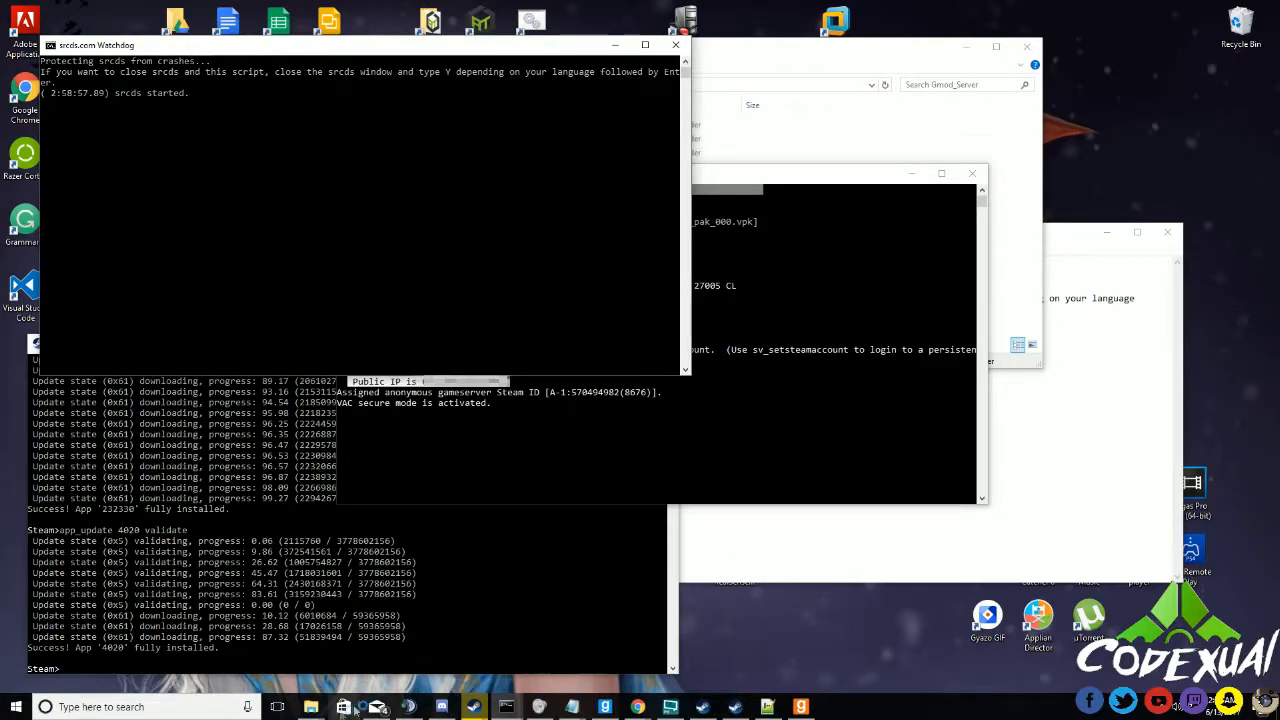
left_click(16, 706)
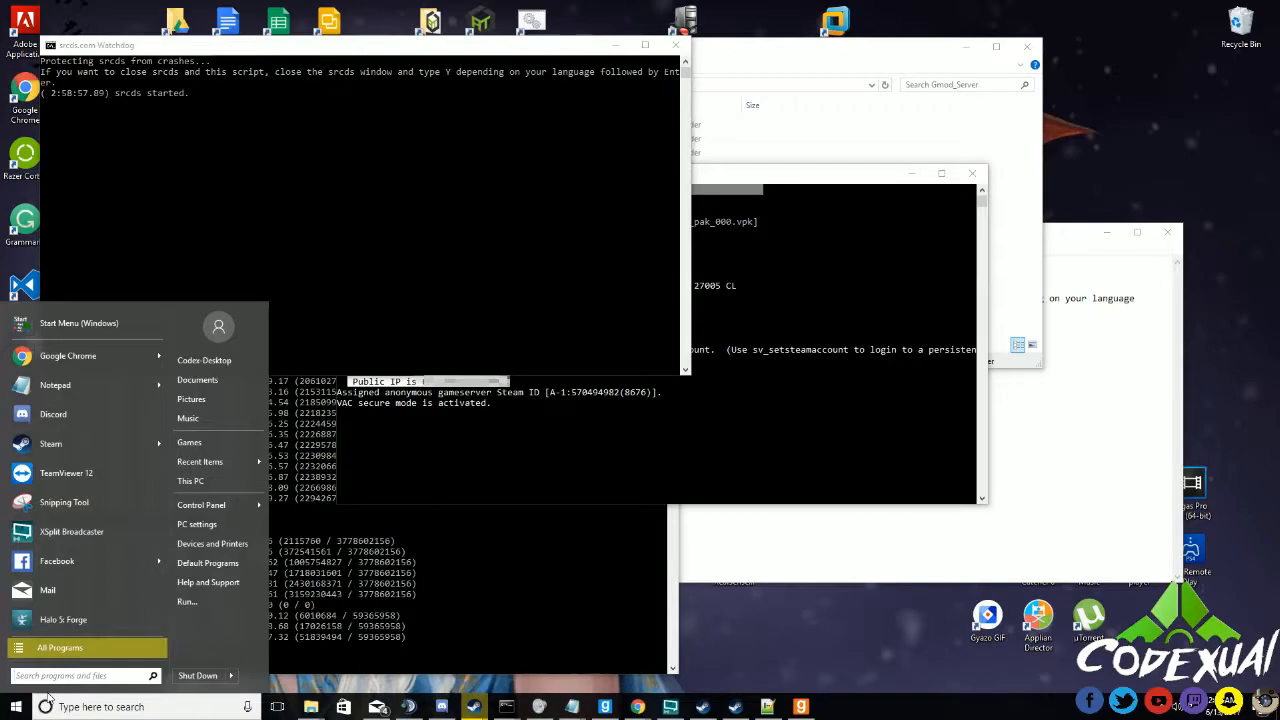
type("notepad")
key("Return")
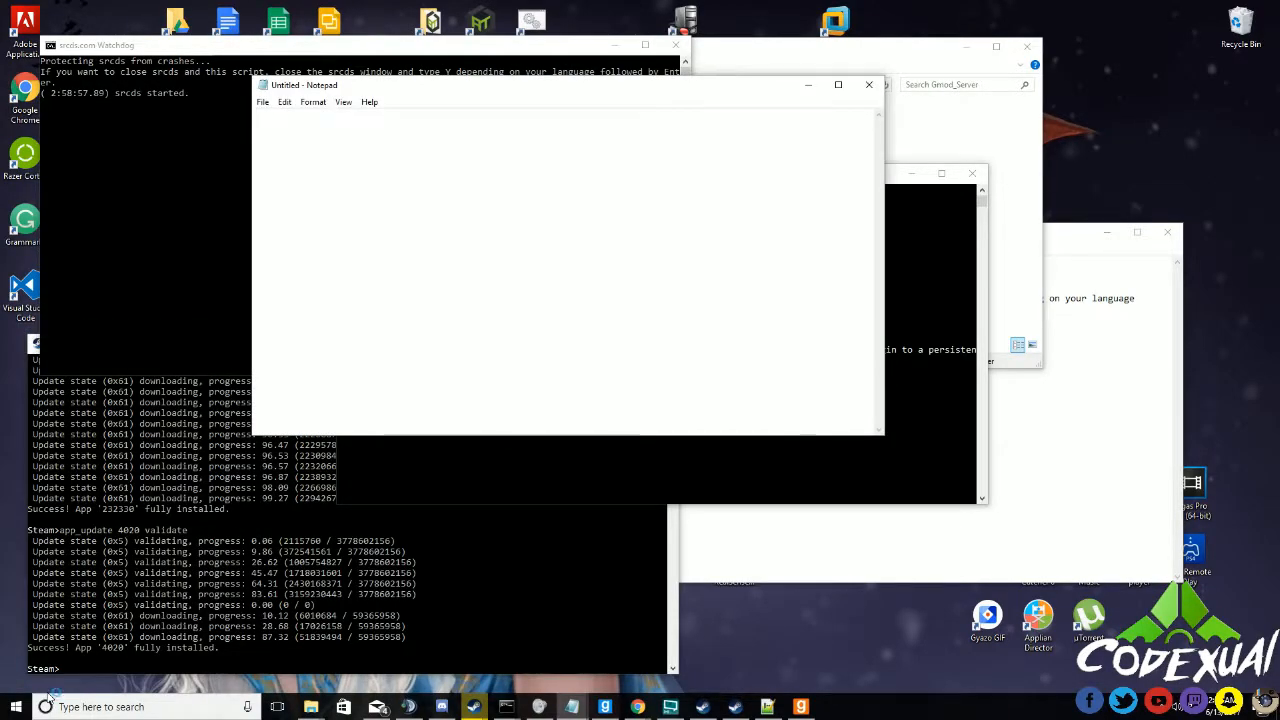
type("27")
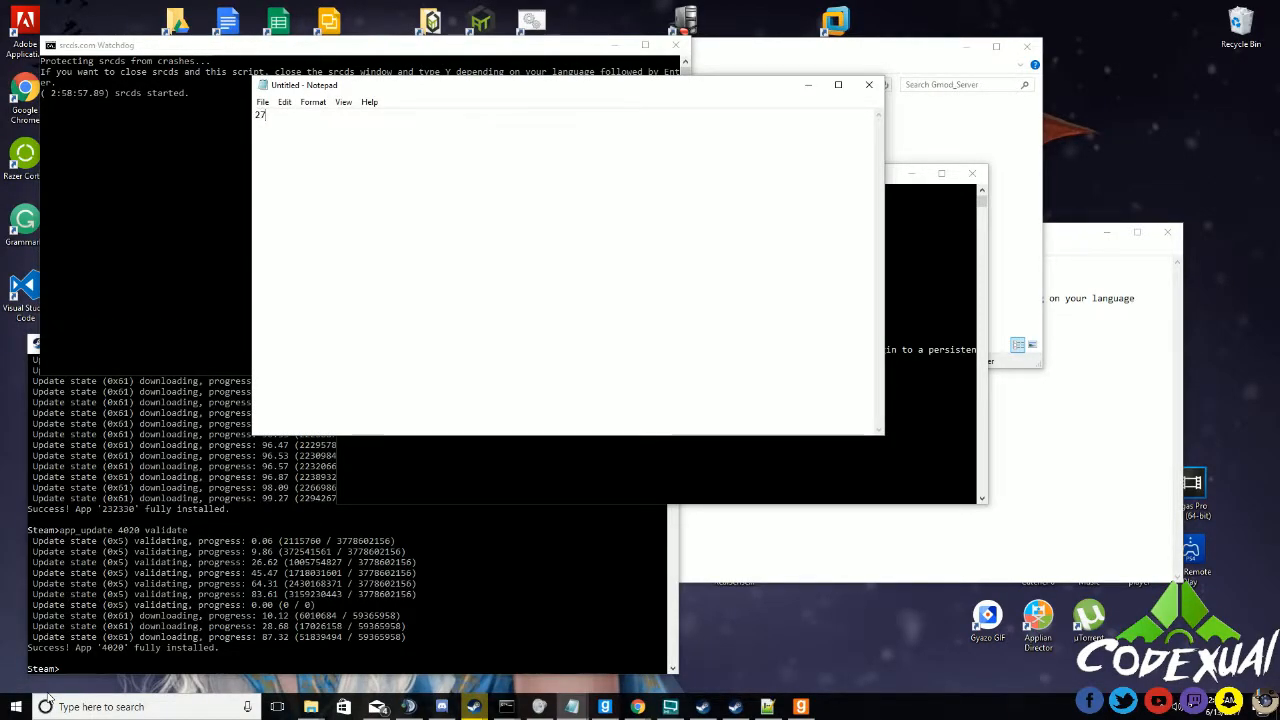
type("005-27006")
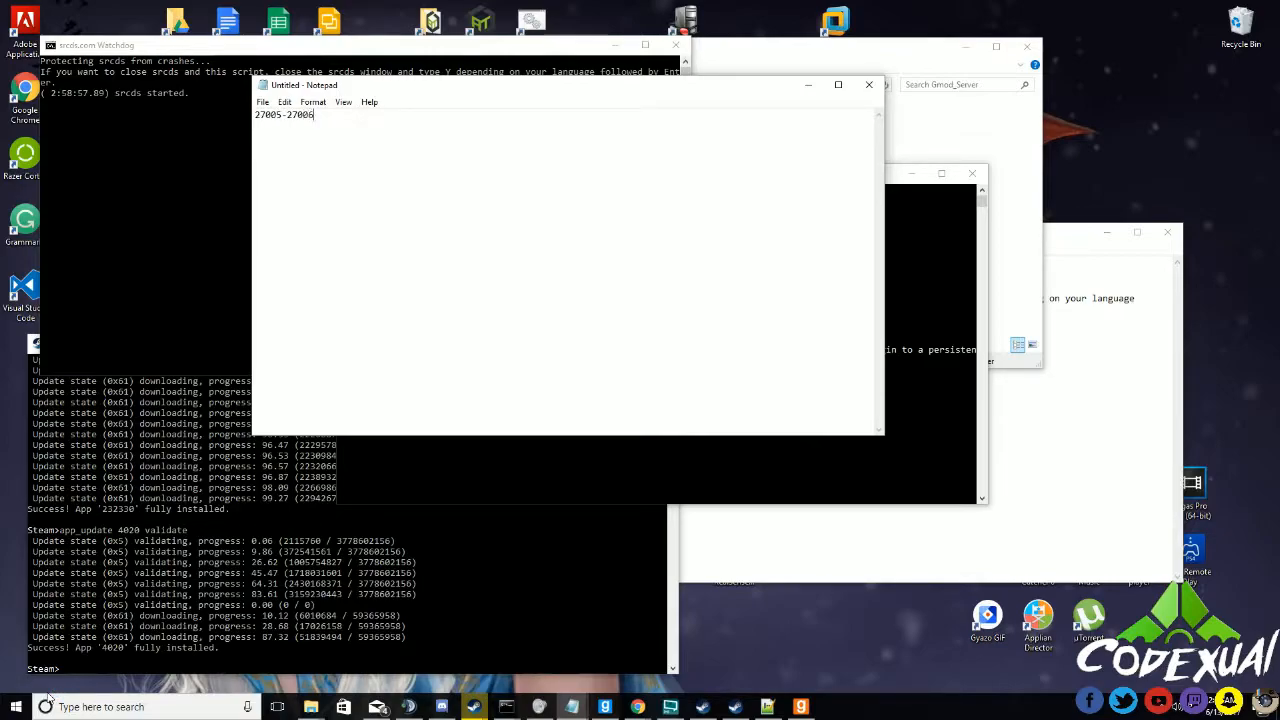
key("Return")
type("27015")
left_click_drag(411, 212, 208, 97)
left_click(384, 250)
type("TCP/UDP")
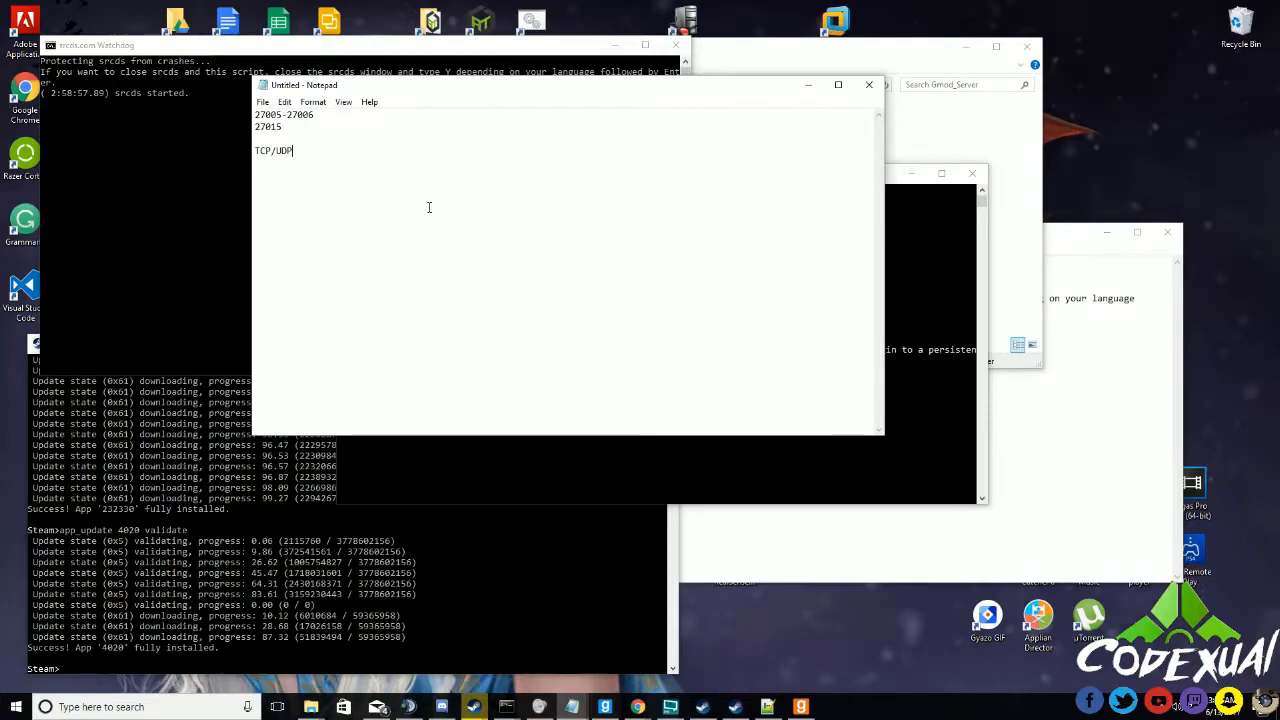
type(" (BOTH)")
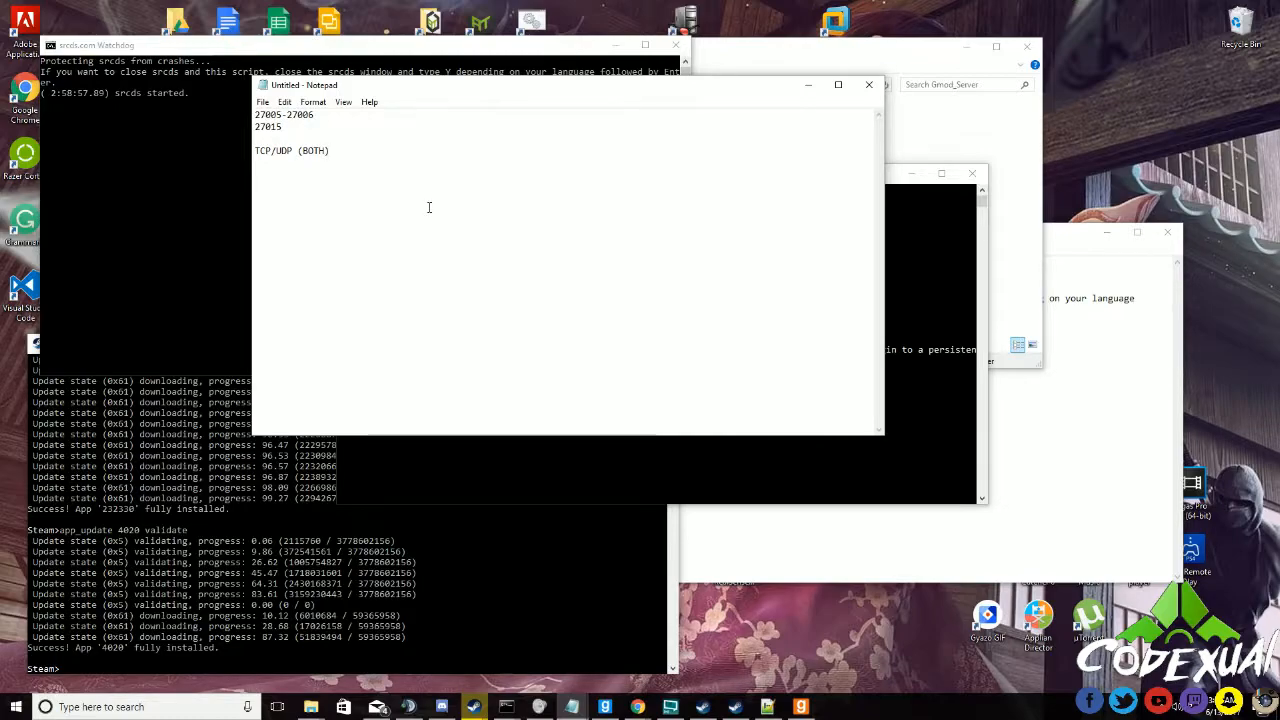
left_click(869, 86)
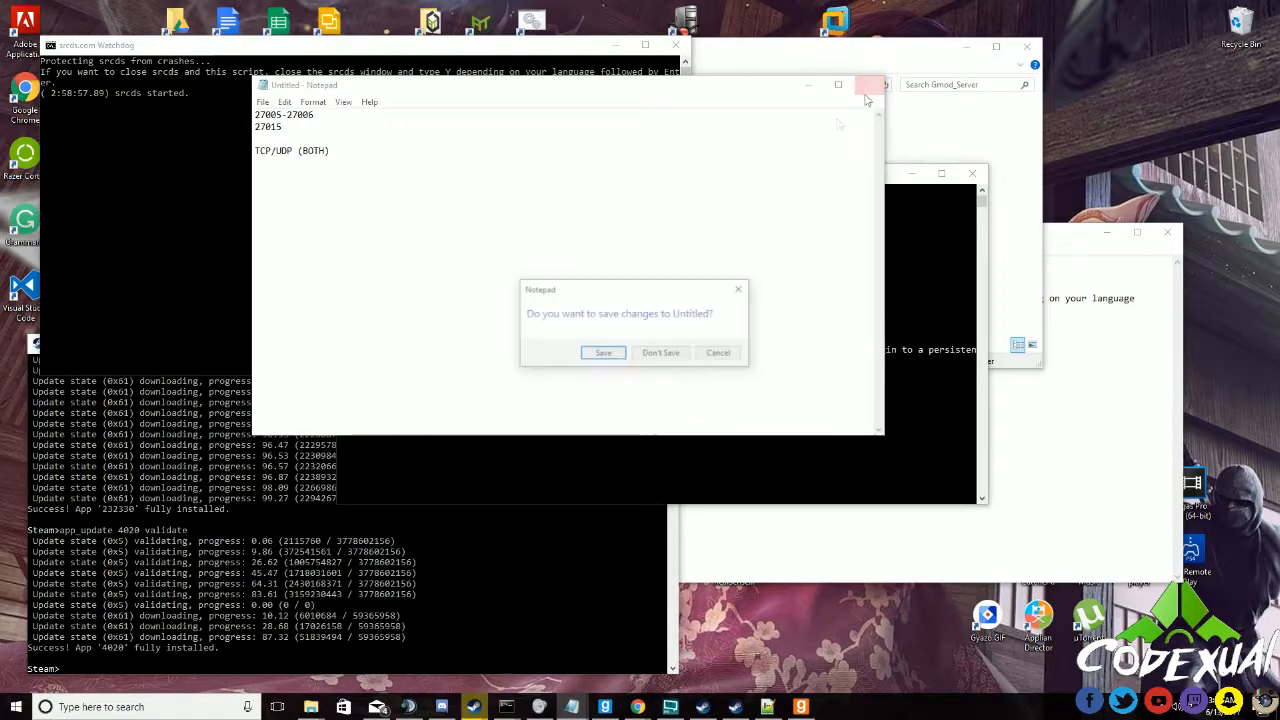
left_click(649, 354)
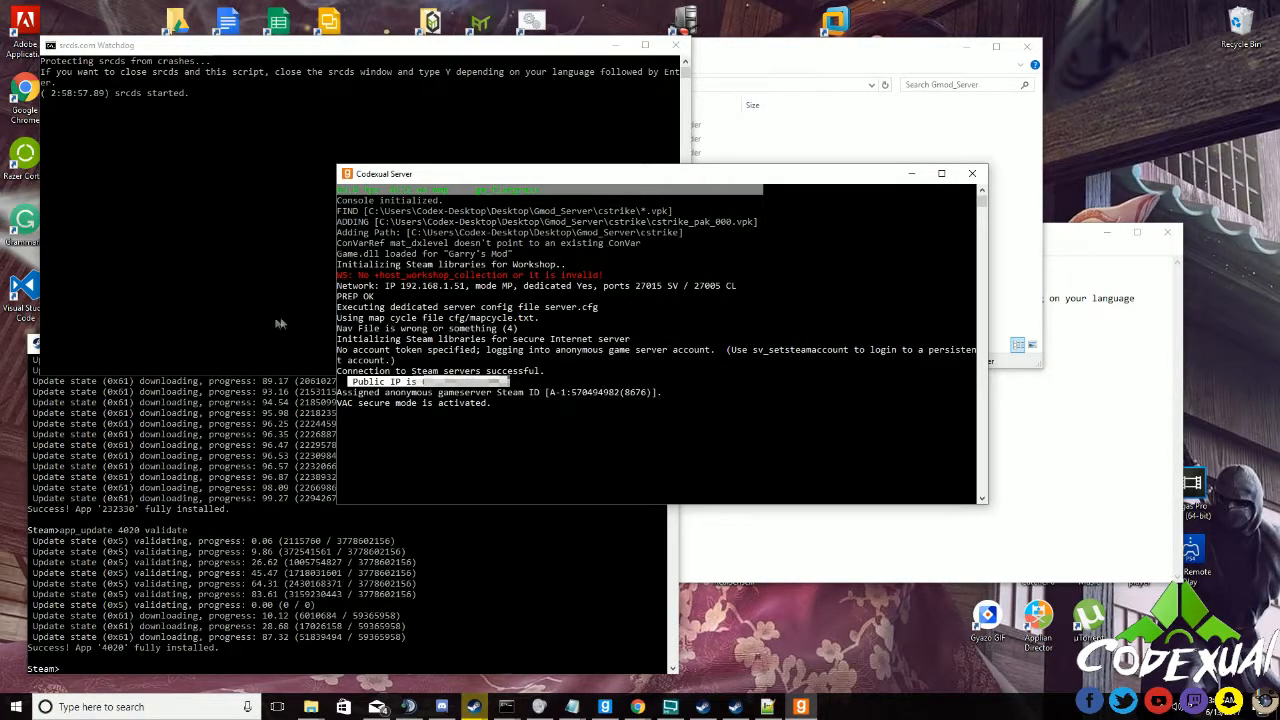
- Switch to Garry's Mod and refresh the list of servers on the local network
left_click(606, 706)
left_click(696, 362)
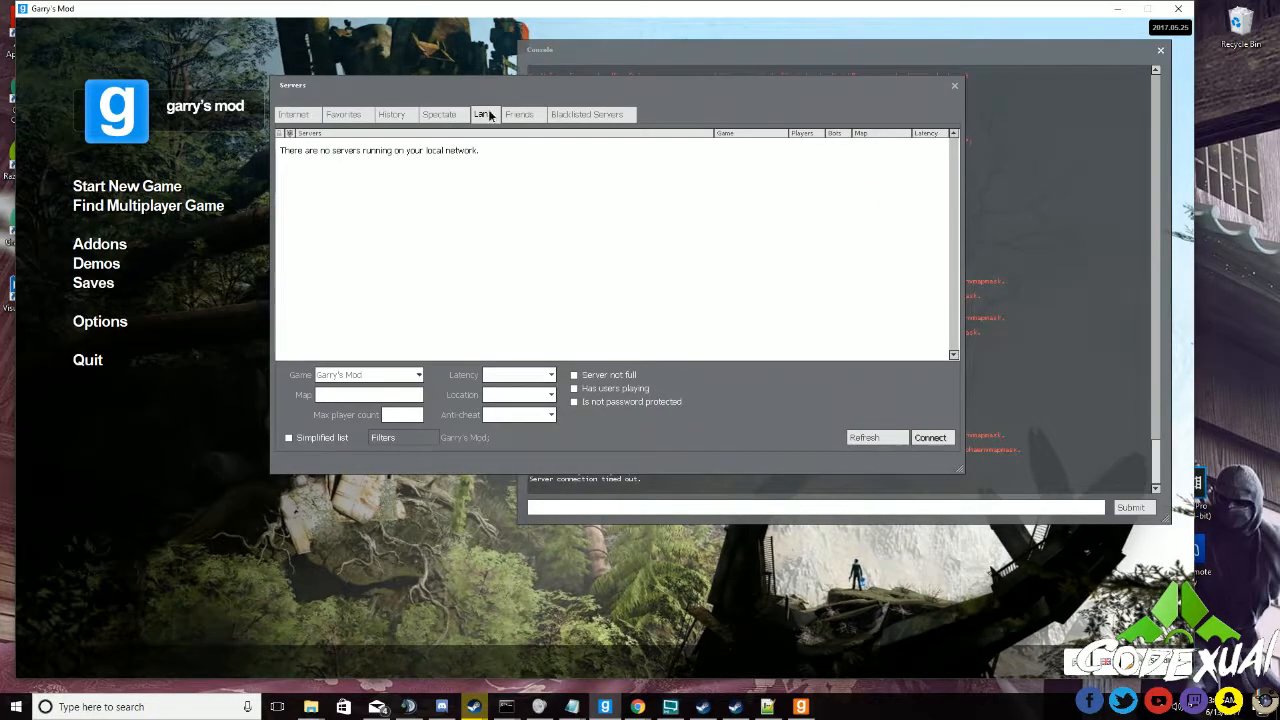
left_click(862, 438)
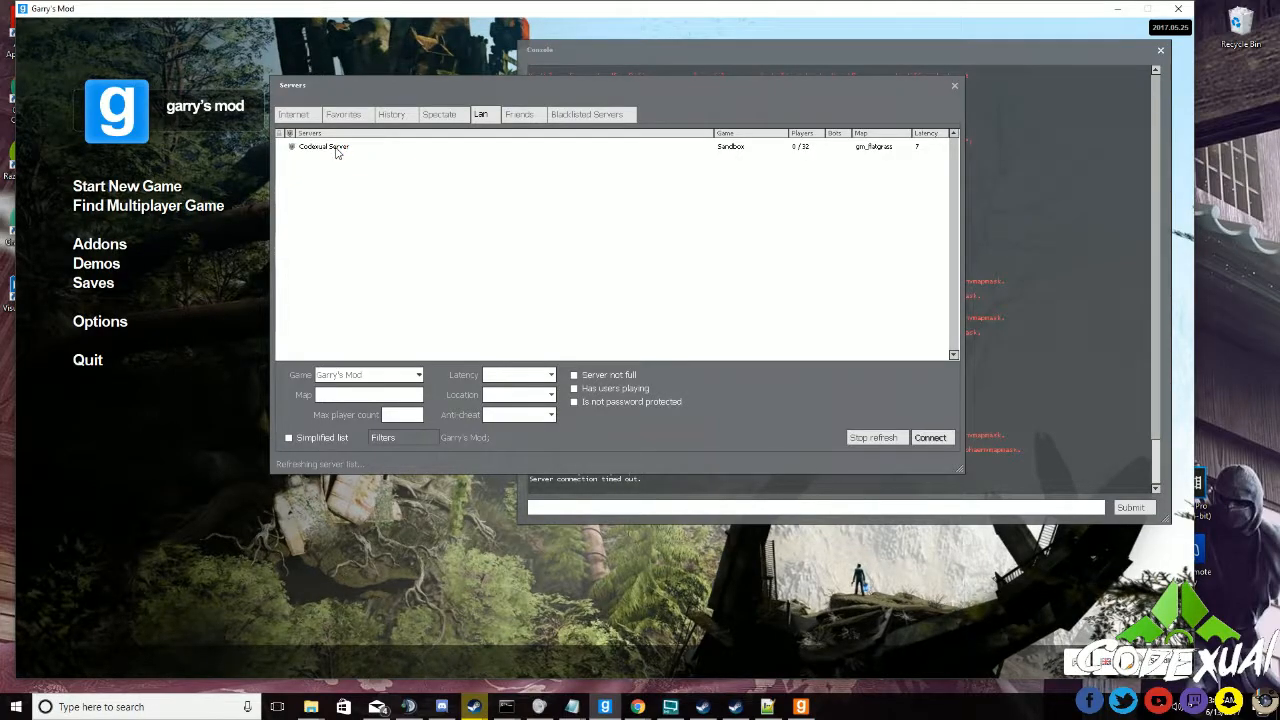
- Check the Codexual Server entry in the LAN list and connect to it
left_click(340, 148)
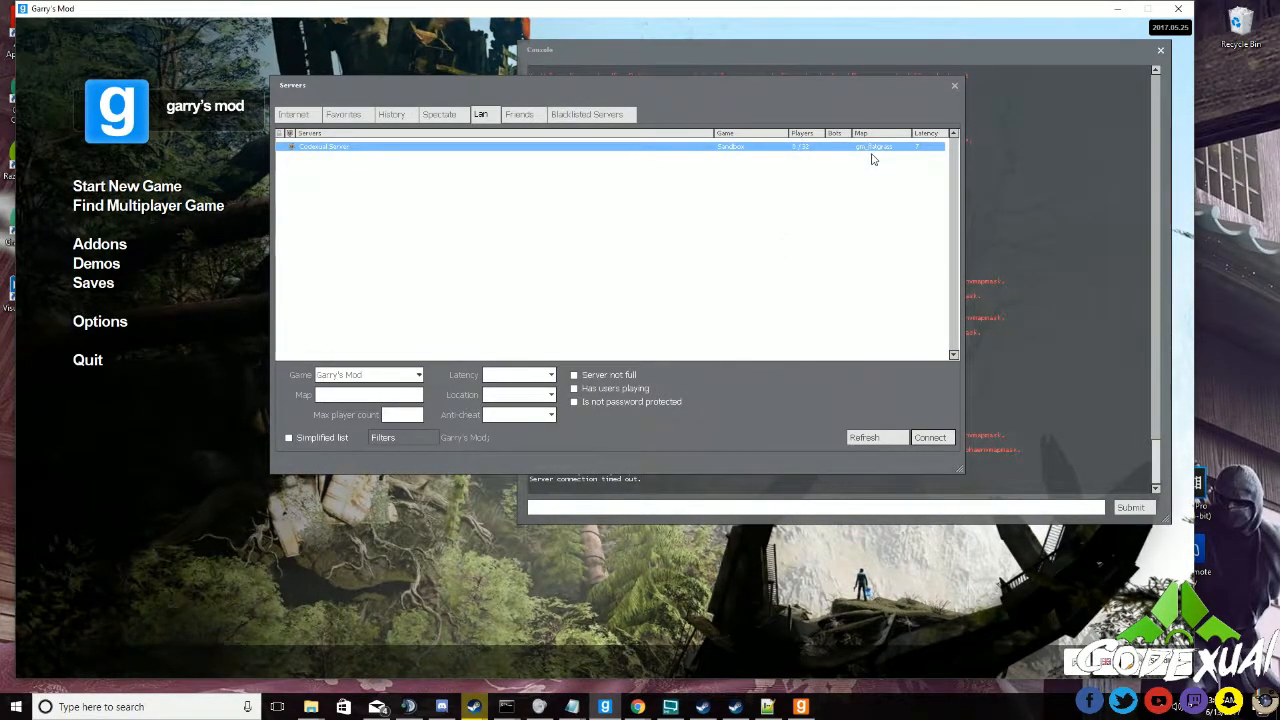
left_click(879, 211)
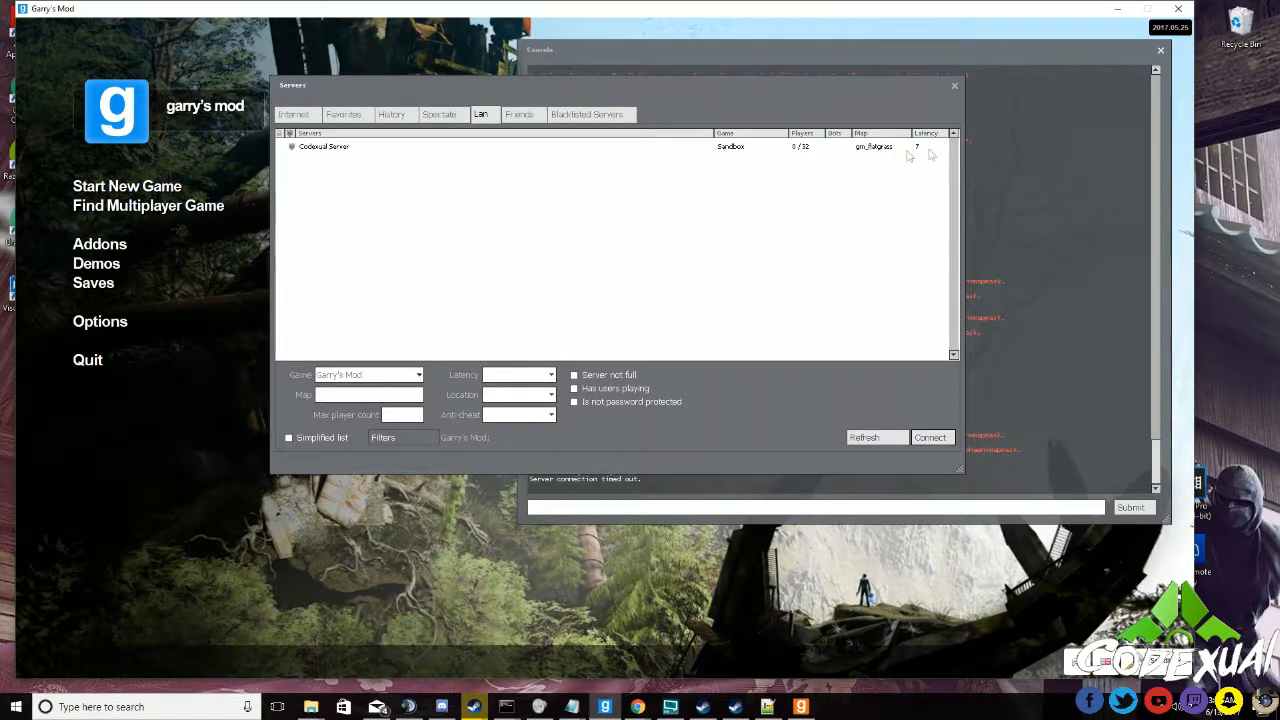
left_click(880, 150)
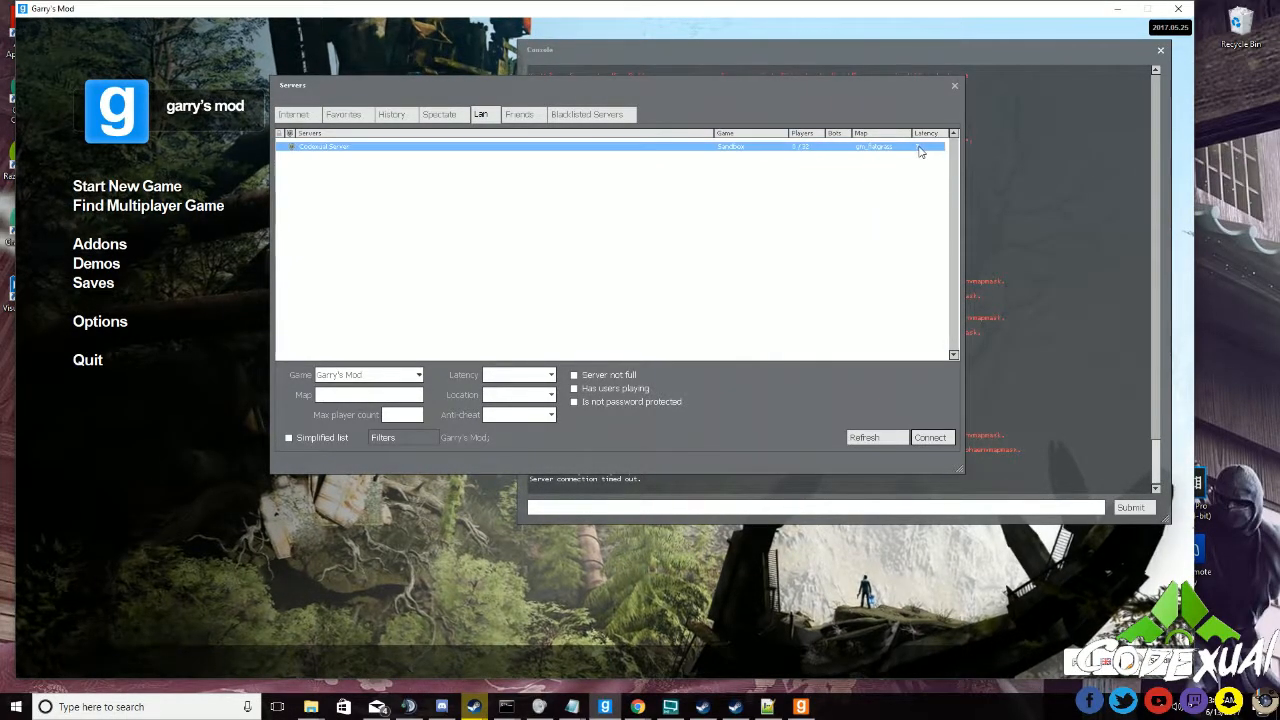
double_click(688, 155)
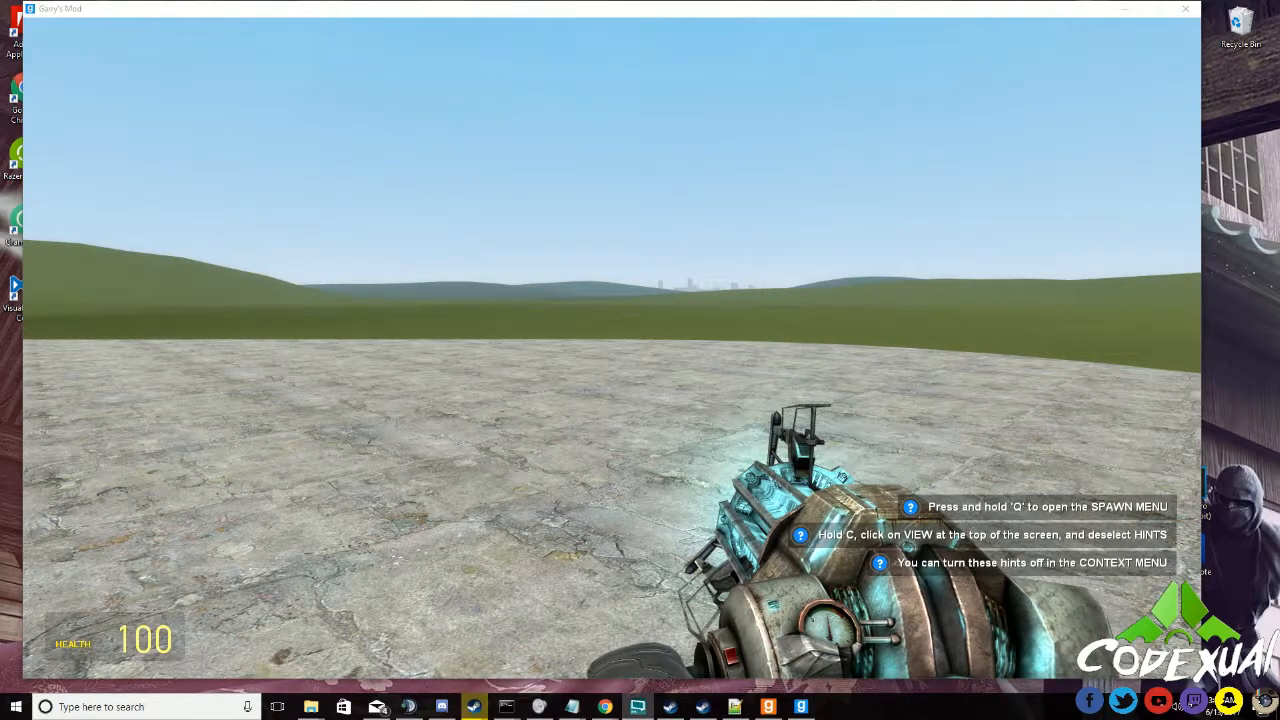
- Return to the game window and examine the scoreboard of connected players
key("alt+Tab")
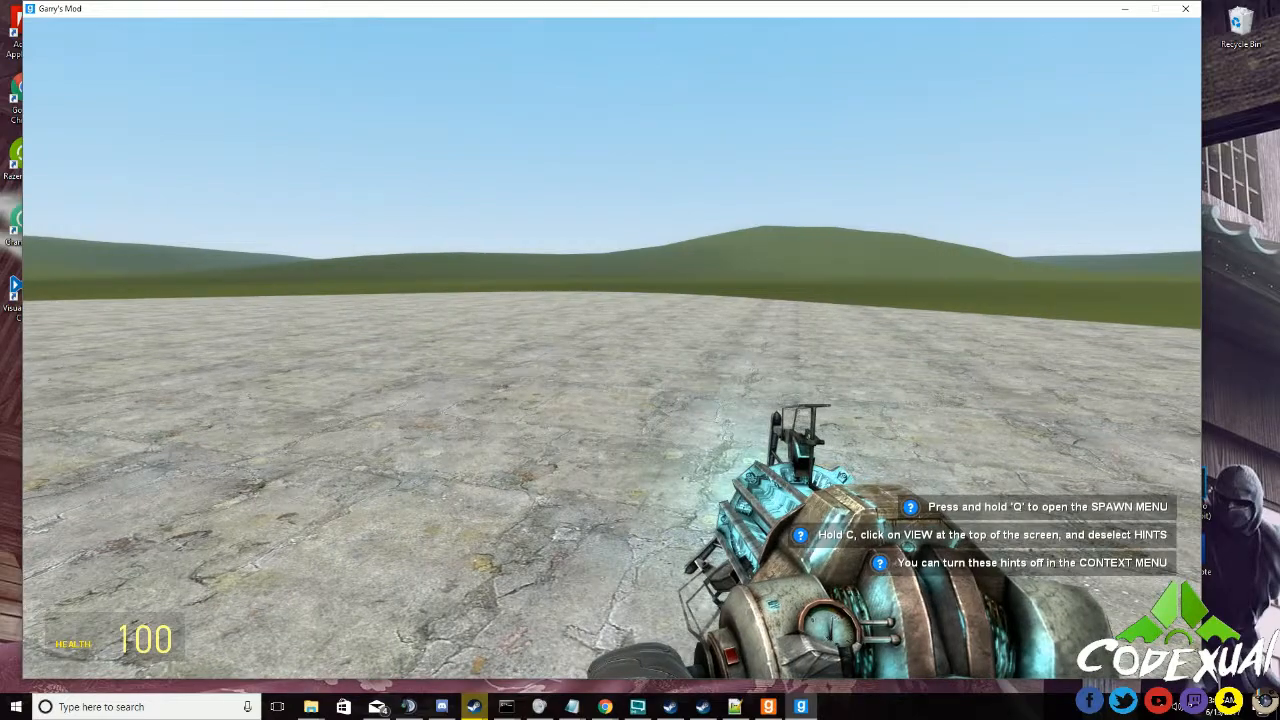
key("Tab")
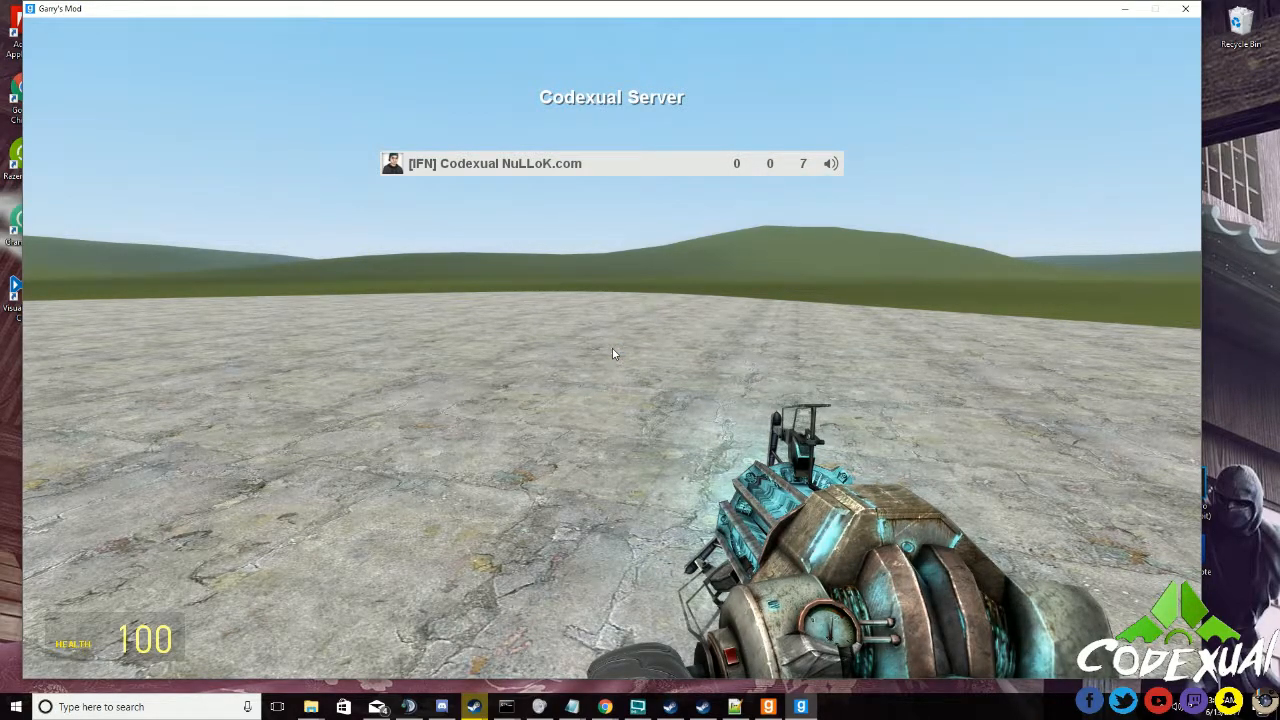
key("Tab")
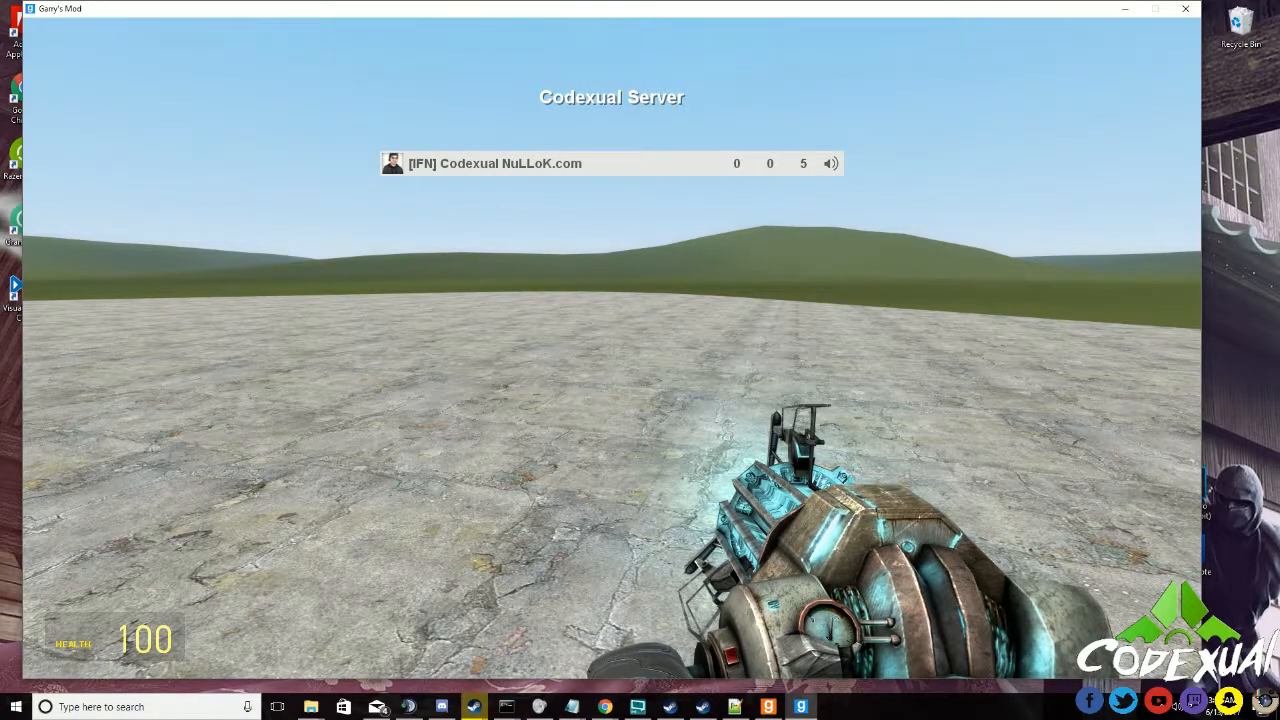
- Examine the spawn menu's props and tools, close it, and bring up the game's main menu
key("q")
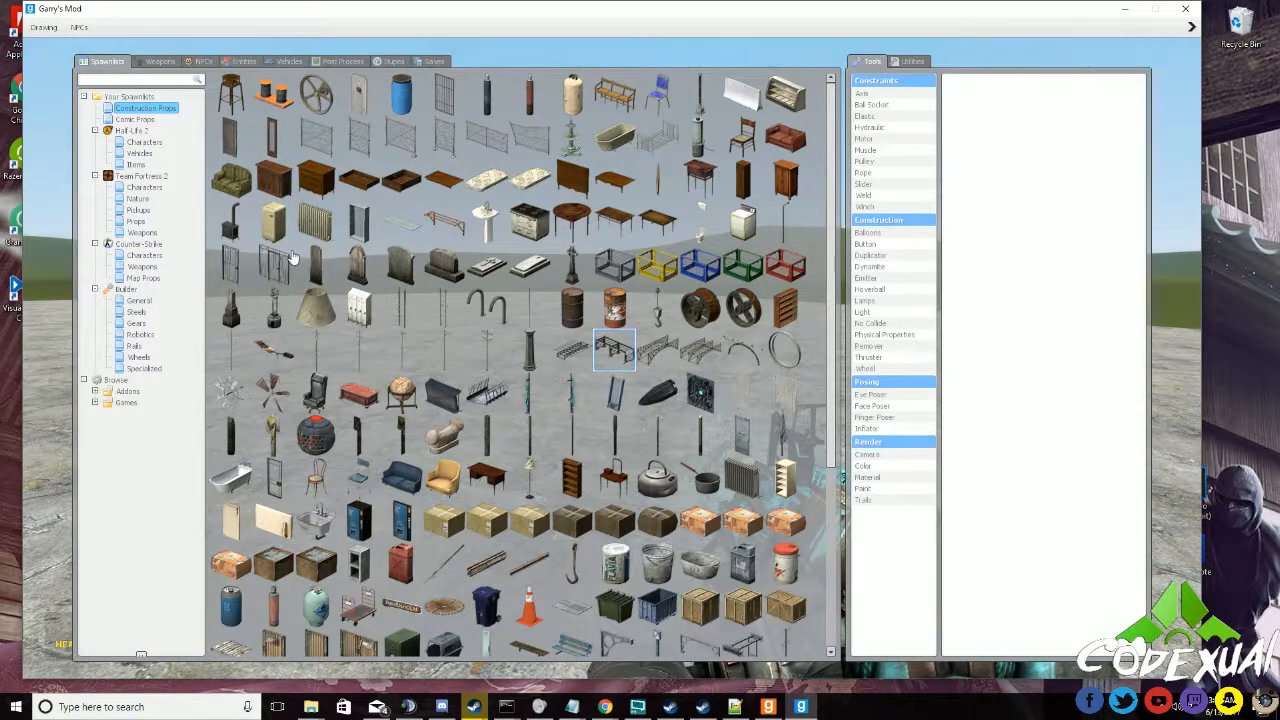
key("q")
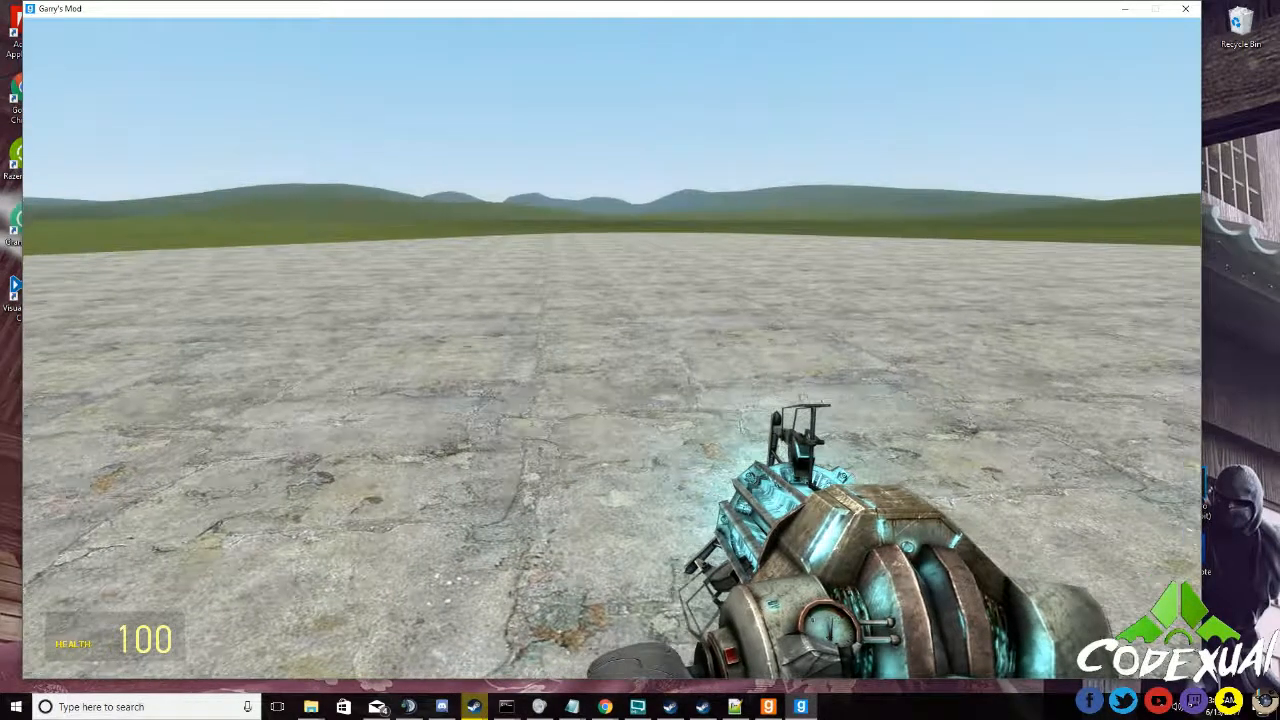
key("Escape")
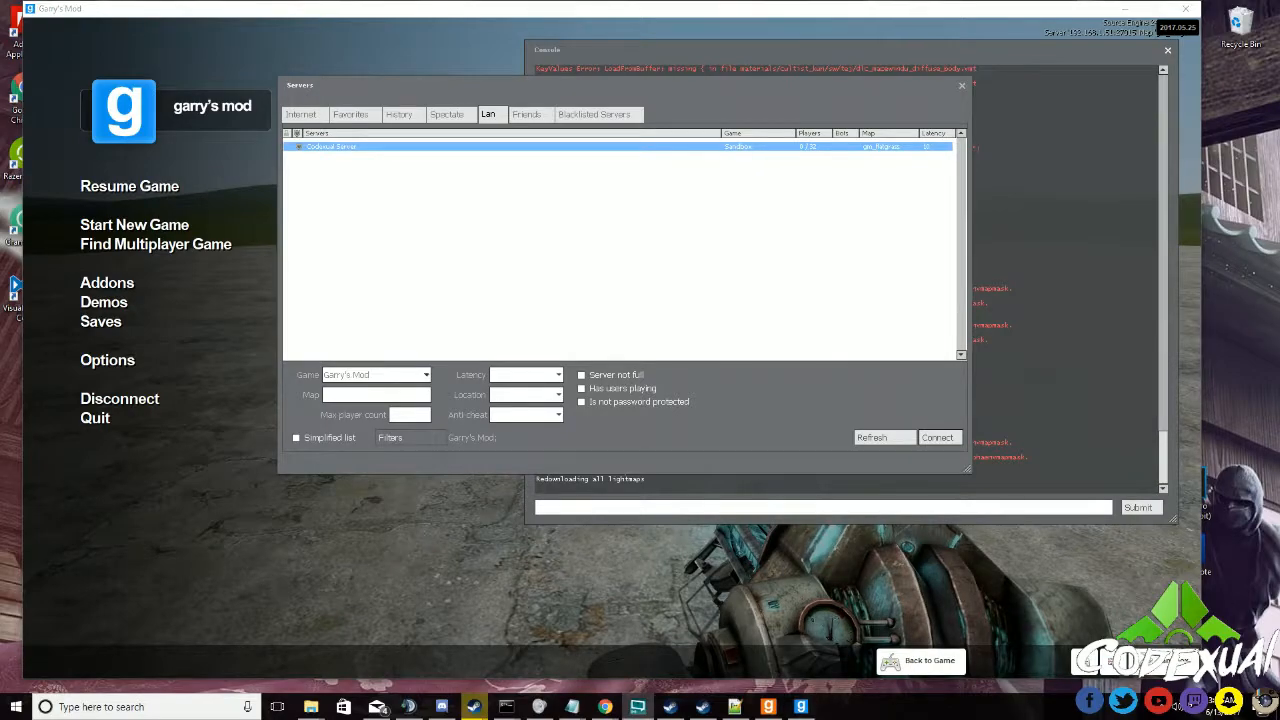